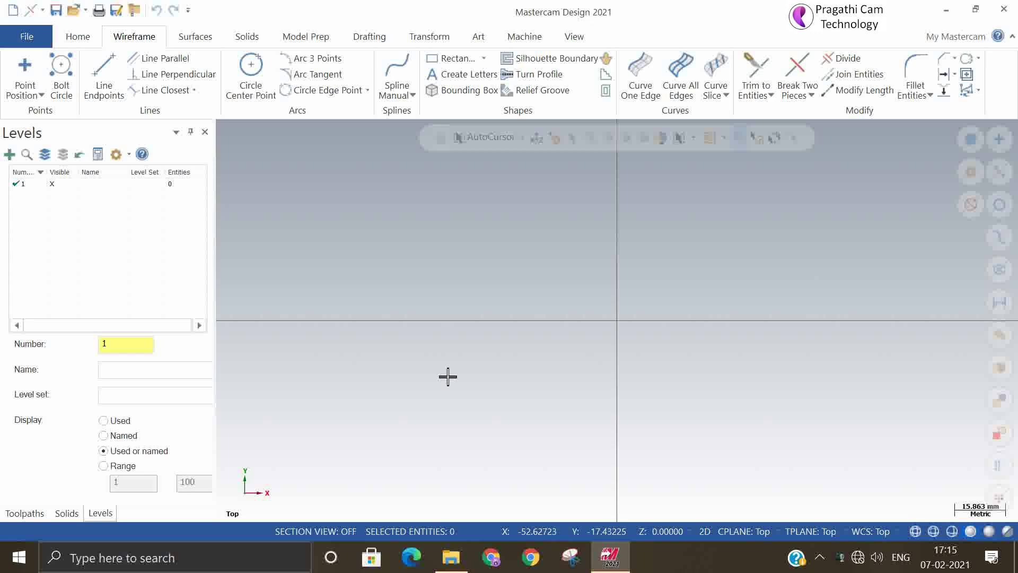
right_click(552, 257)
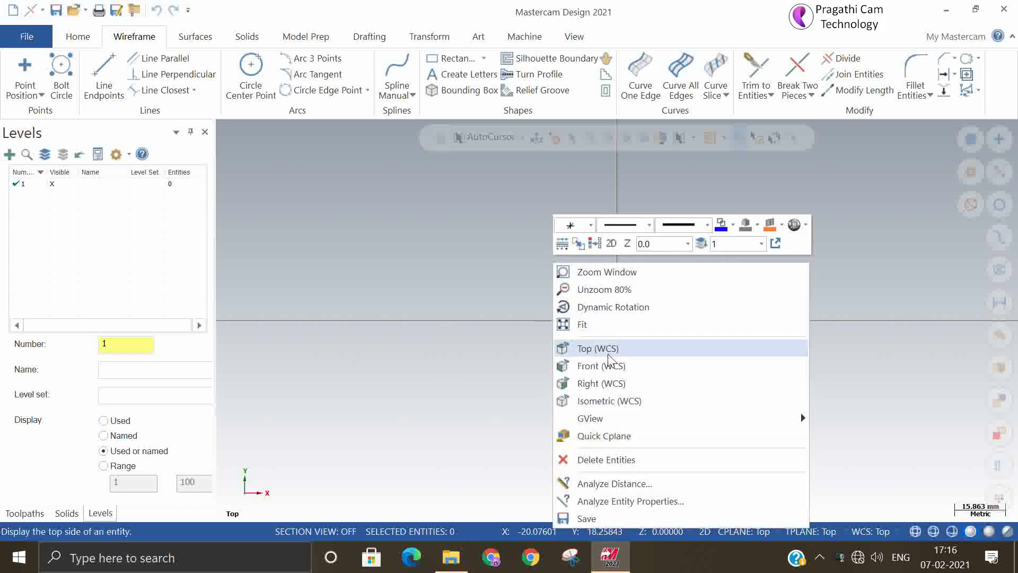
left_click(525, 311)
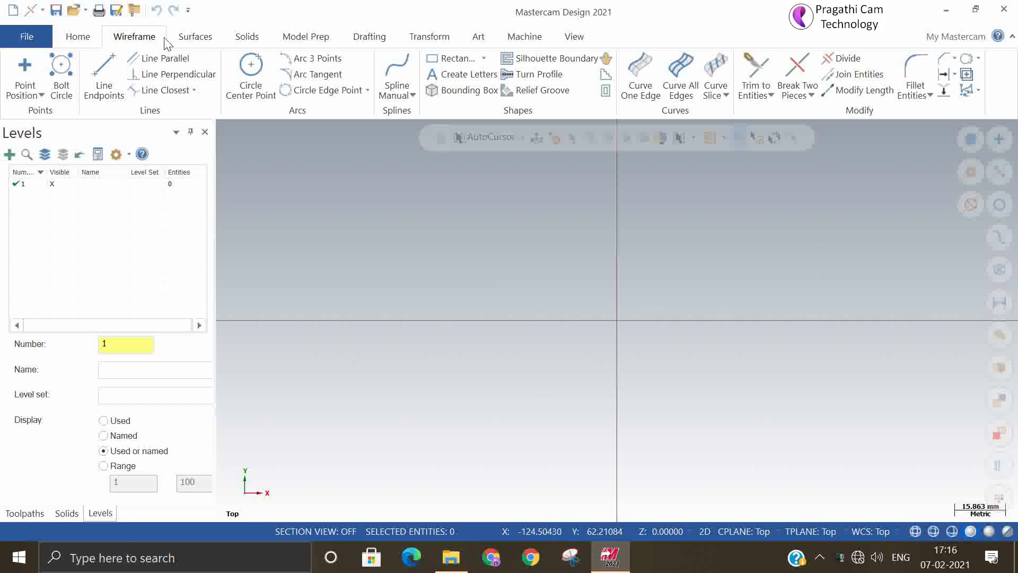
left_click(247, 36)
left_click(55, 75)
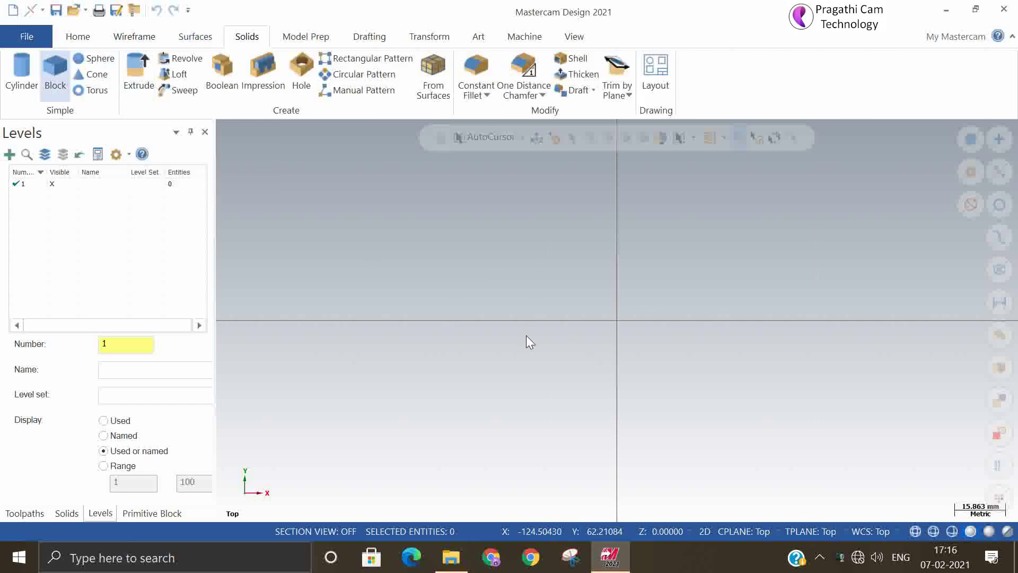
left_click(617, 320)
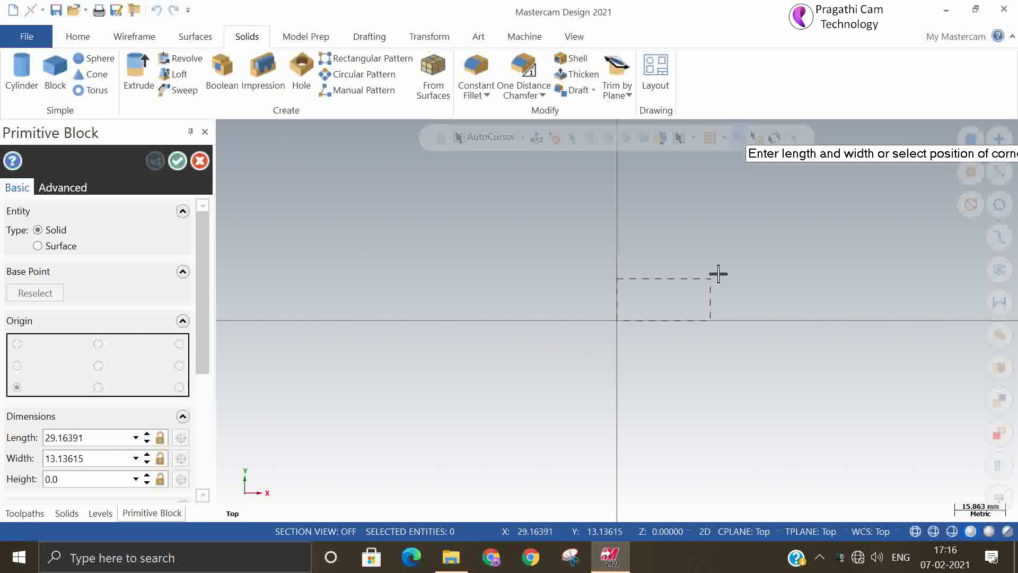
left_click(794, 202)
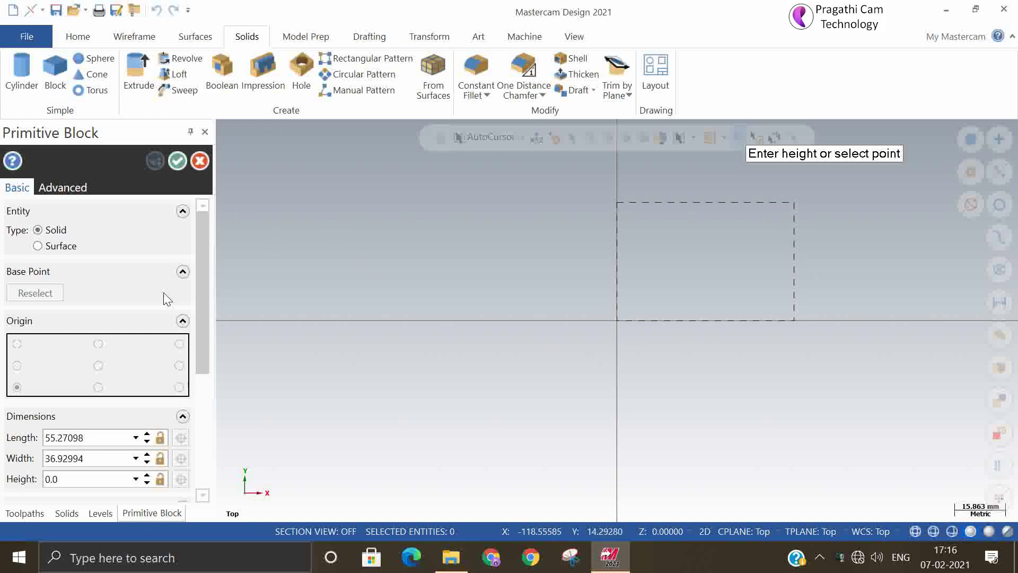
left_click(180, 161)
- In isometric view, create a solid block from the origin, about 60.4 mm long, 50.9 mm wide and 46.4 mm high
right_click(415, 269)
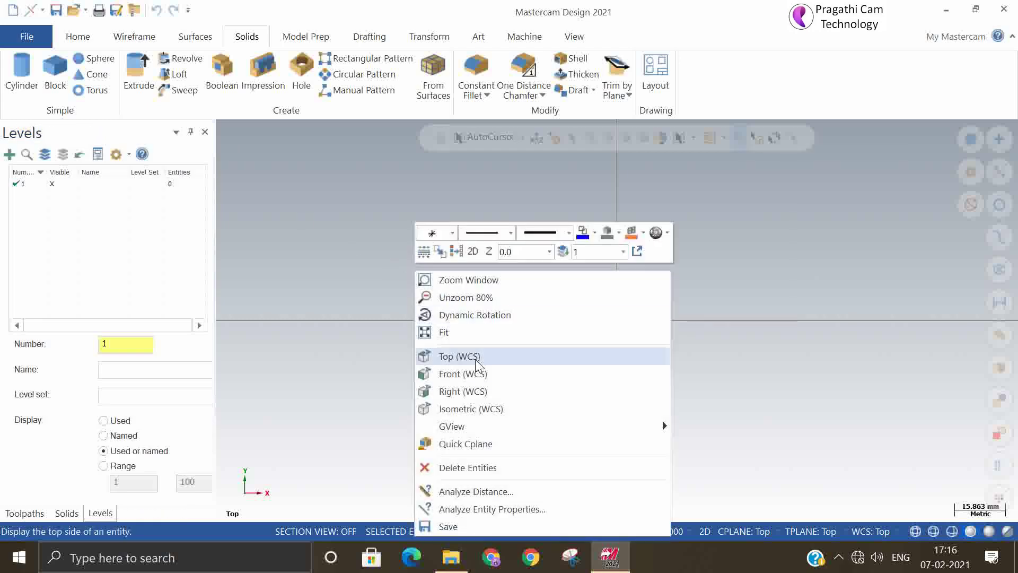
left_click(479, 406)
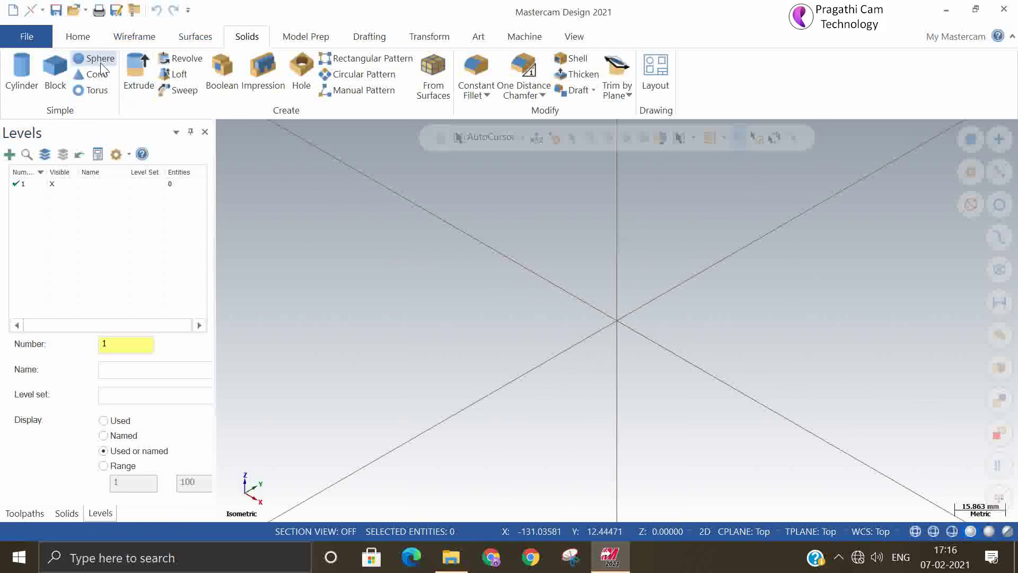
left_click(55, 72)
left_click(617, 321)
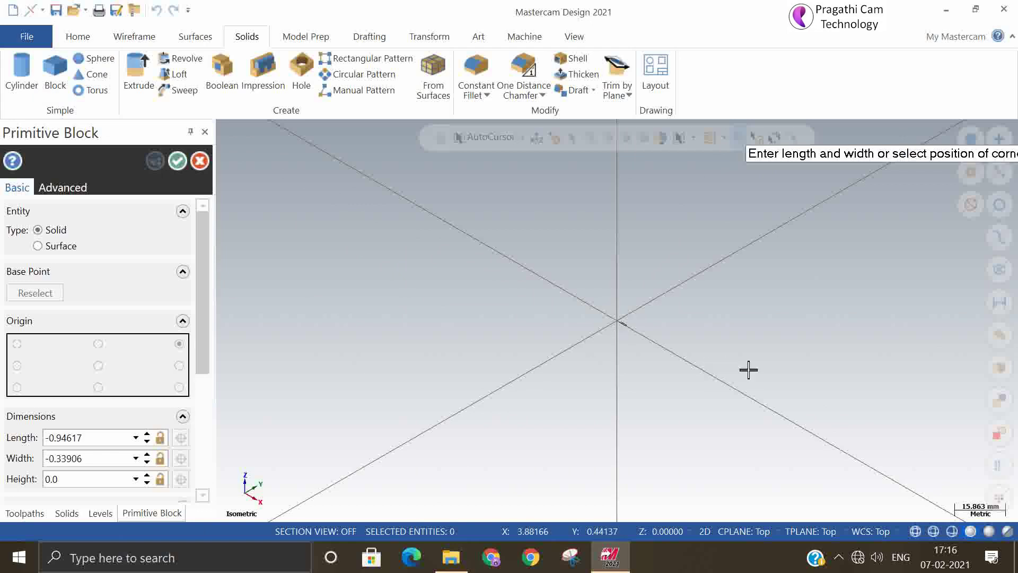
left_click(870, 333)
left_click(791, 188)
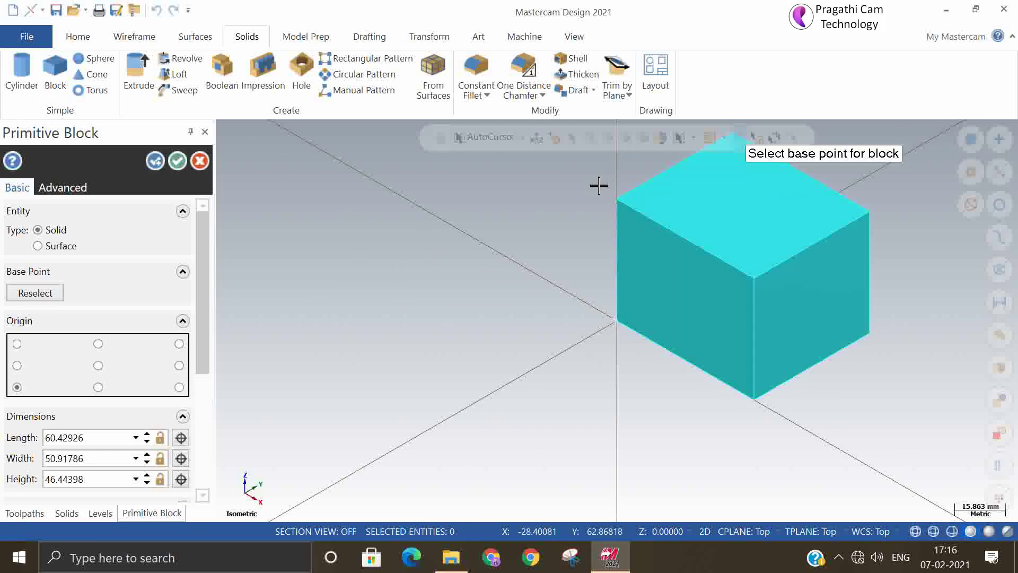
left_click(178, 161)
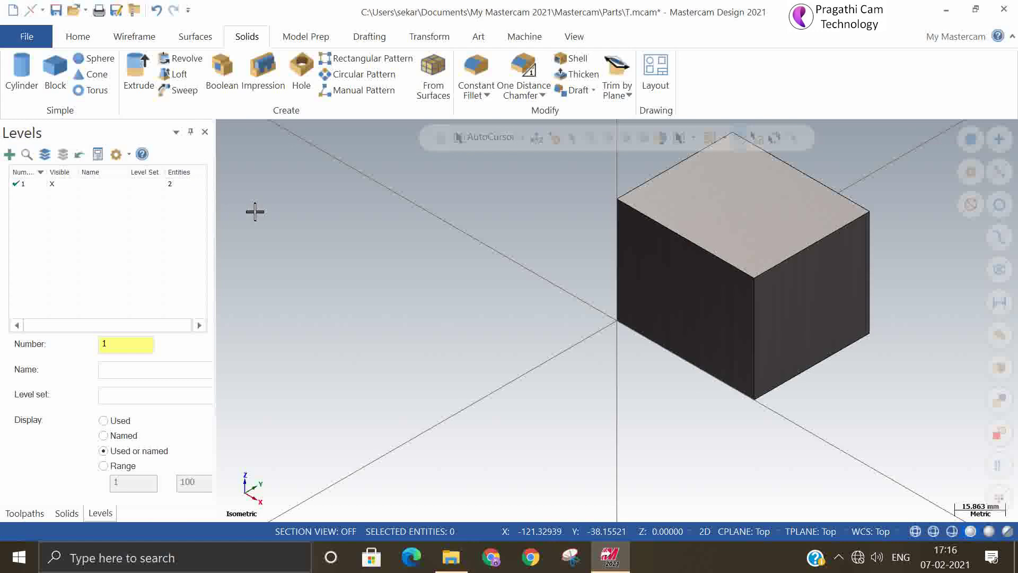
- Examine the block in the top, front and isometric views and look through the additional standard view options
right_click(440, 248)
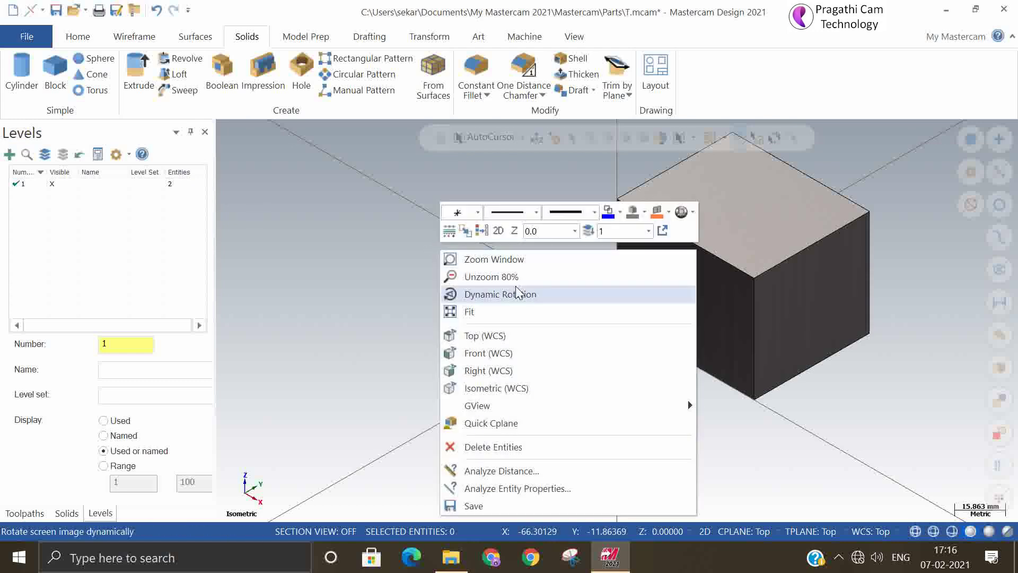
left_click(509, 338)
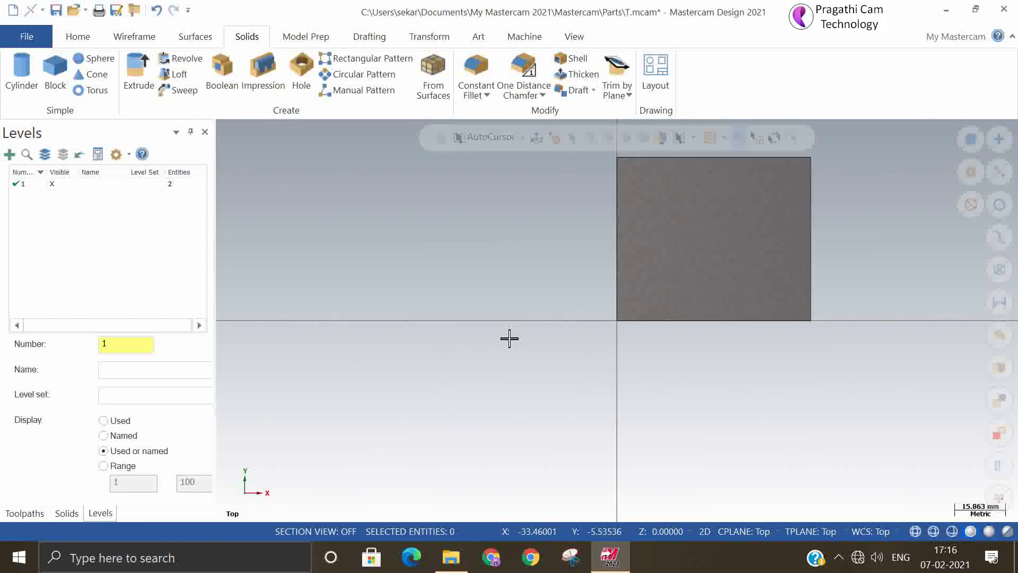
right_click(457, 237)
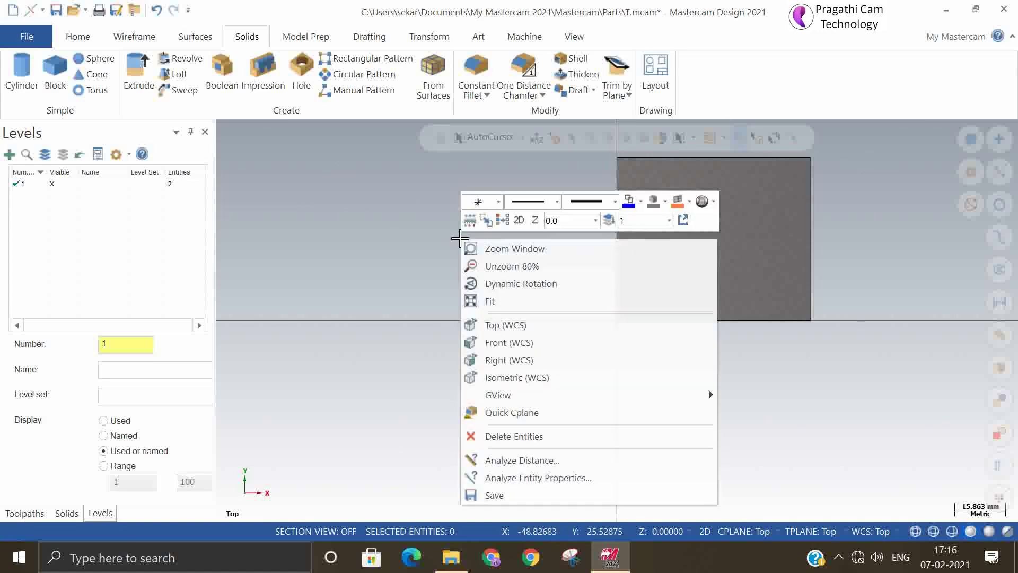
left_click(511, 340)
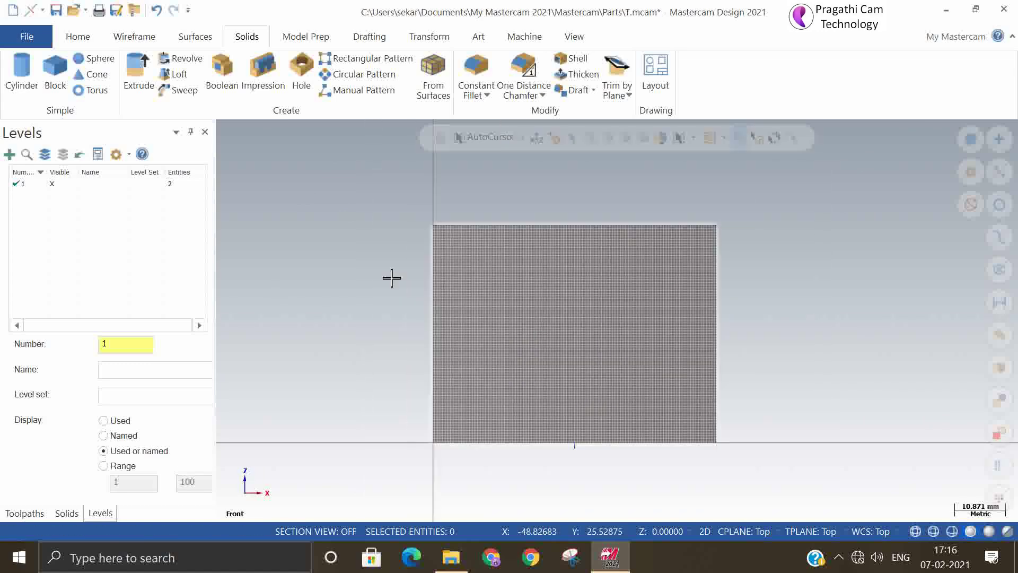
right_click(358, 253)
left_click(405, 390)
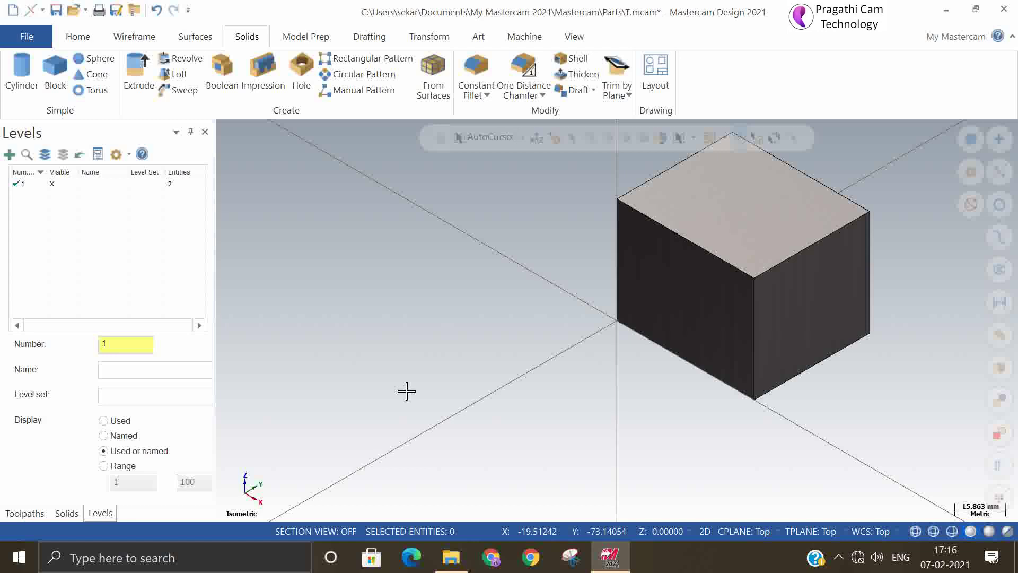
right_click(437, 250)
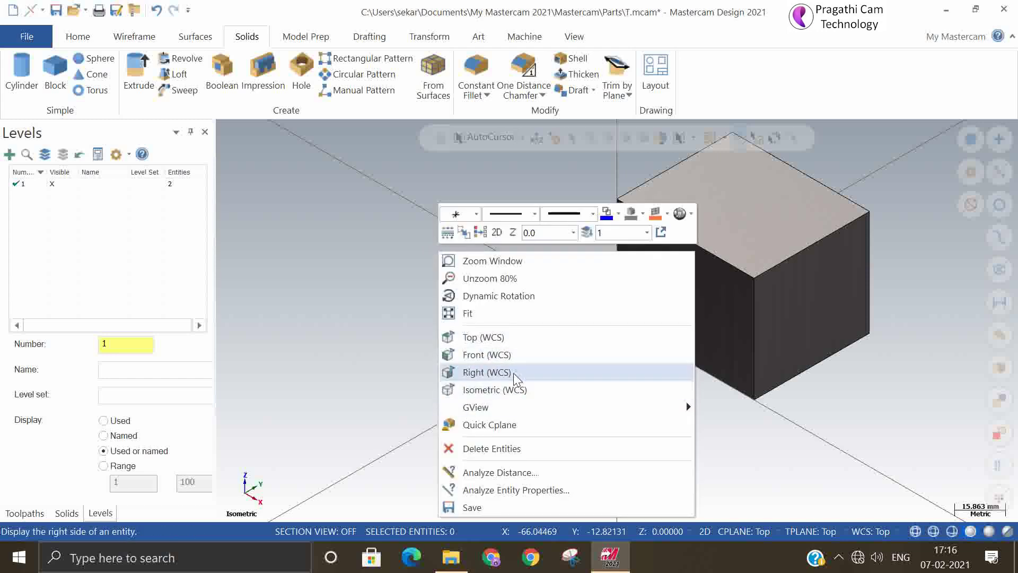
mouse_move(584, 410)
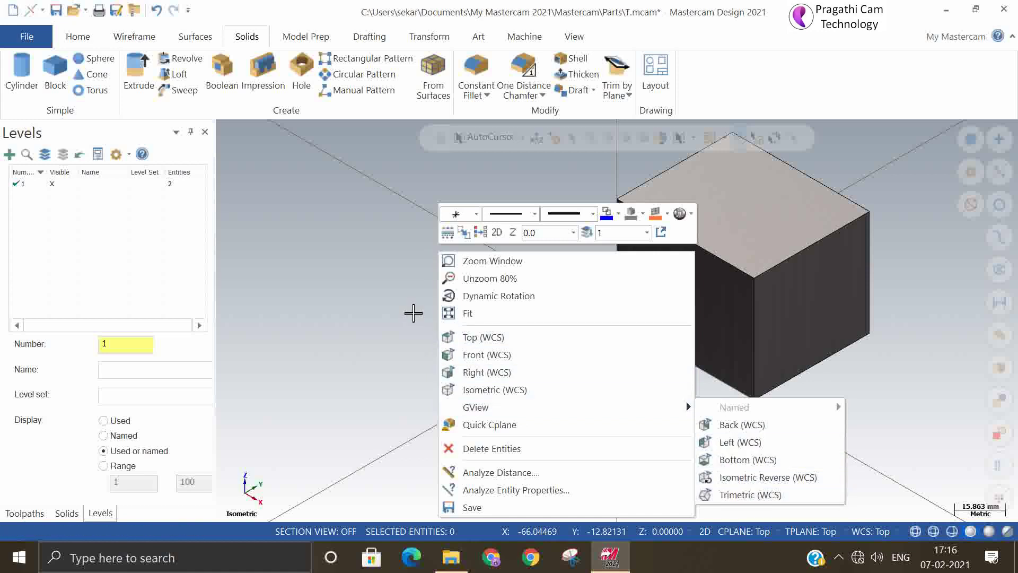
left_click(414, 311)
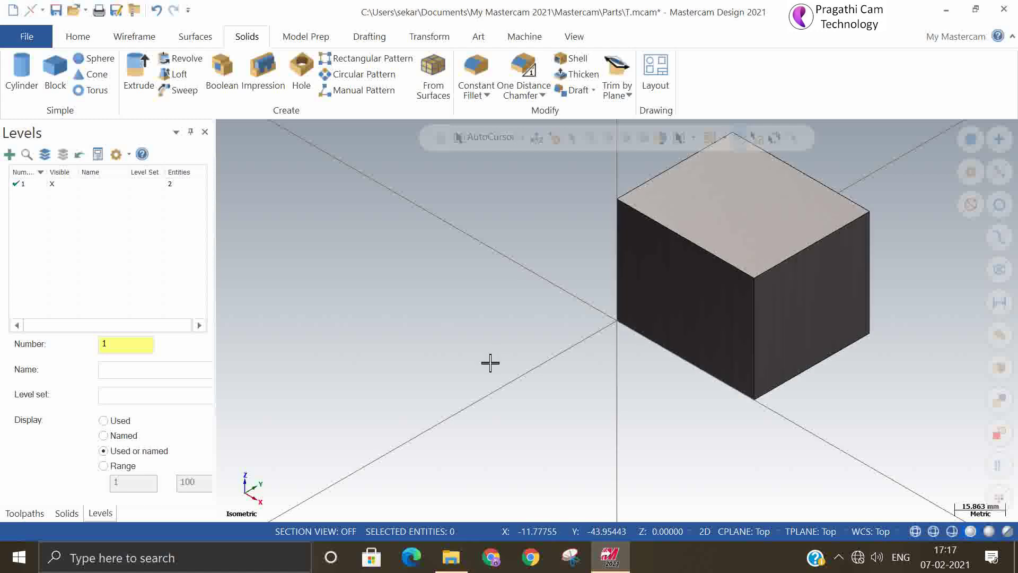
- Set the construction plane to Front and take its depth from the lower near corner of the block's front face
left_click(728, 530)
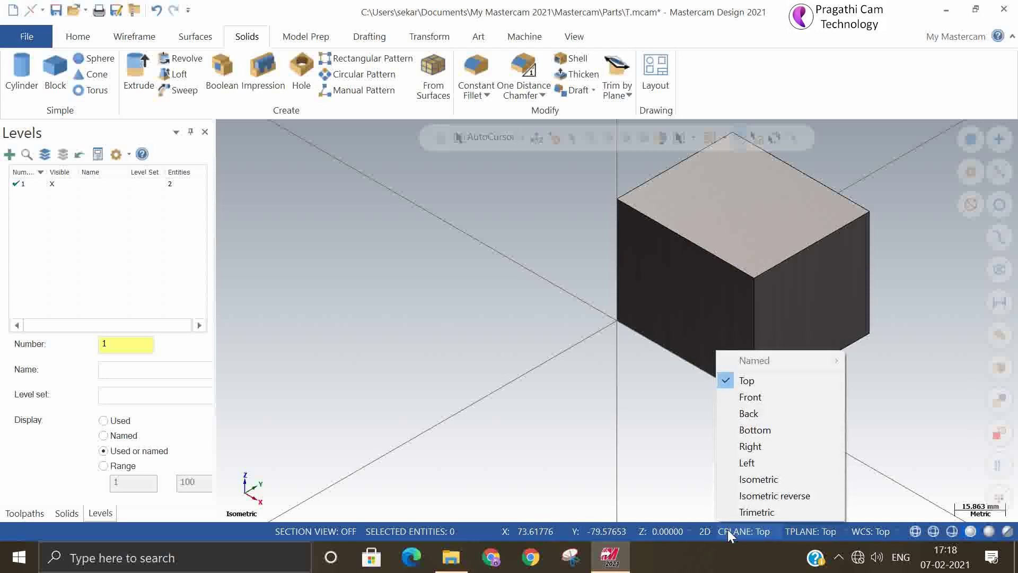
left_click(759, 401)
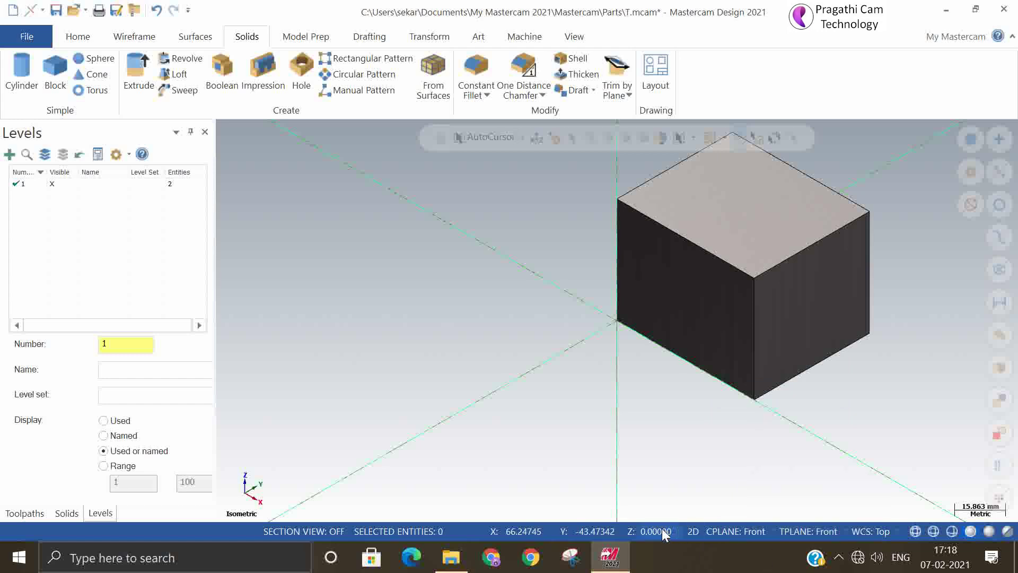
left_click(633, 532)
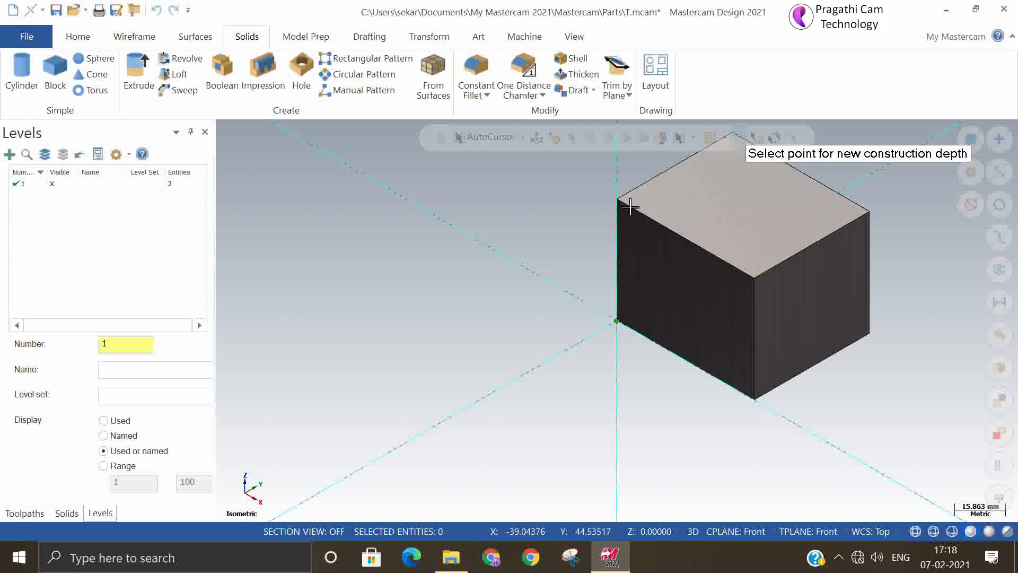
left_click(760, 401)
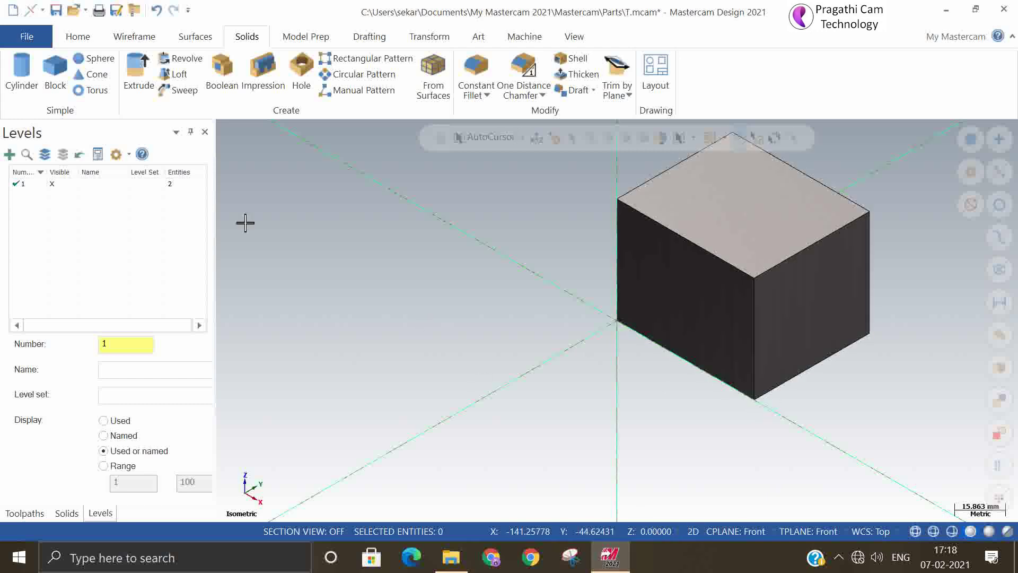
- Draw a line across the block's front face between the midpoints of its two vertical edges
left_click(130, 38)
left_click(104, 80)
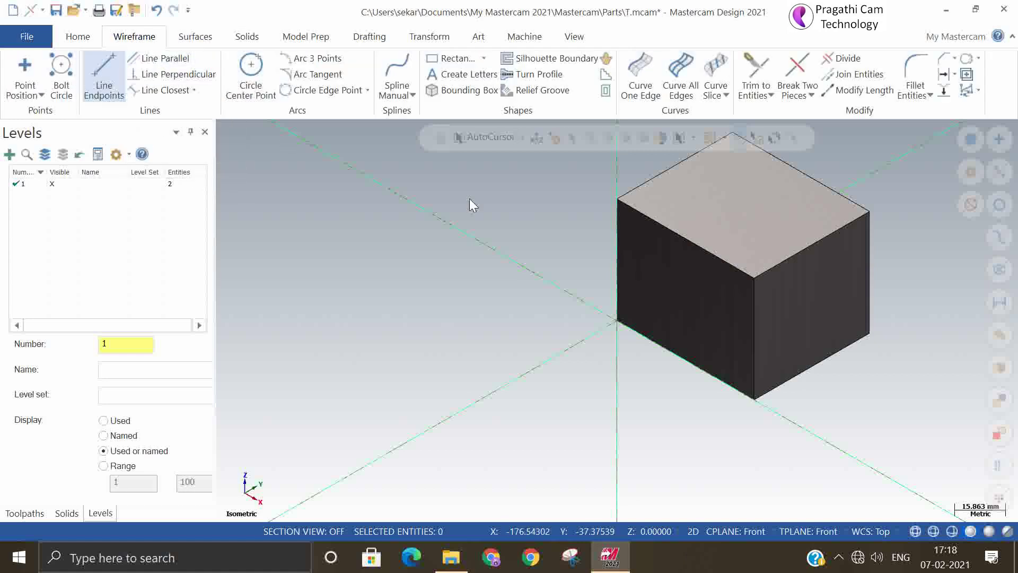
left_click(619, 260)
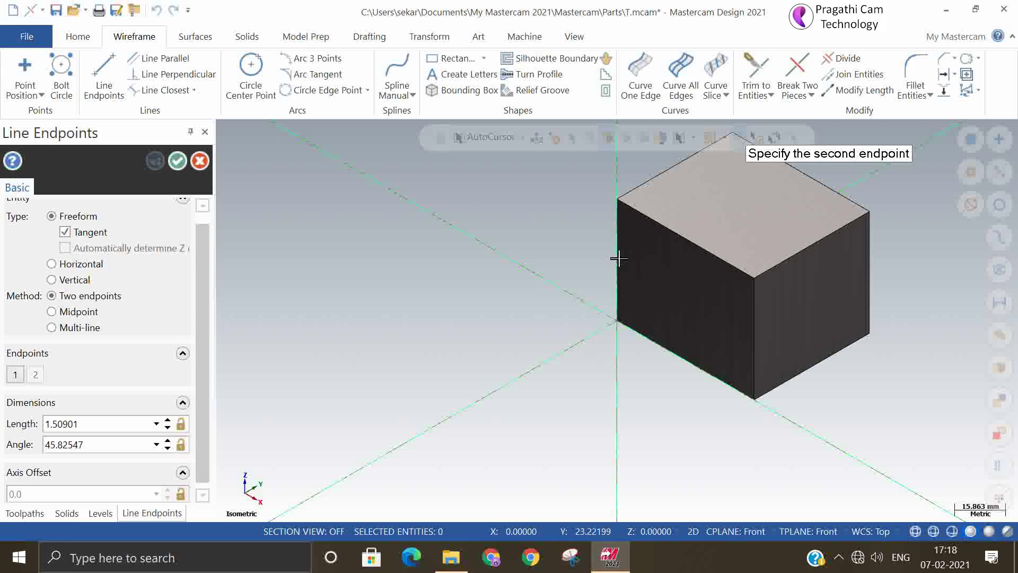
left_click(754, 338)
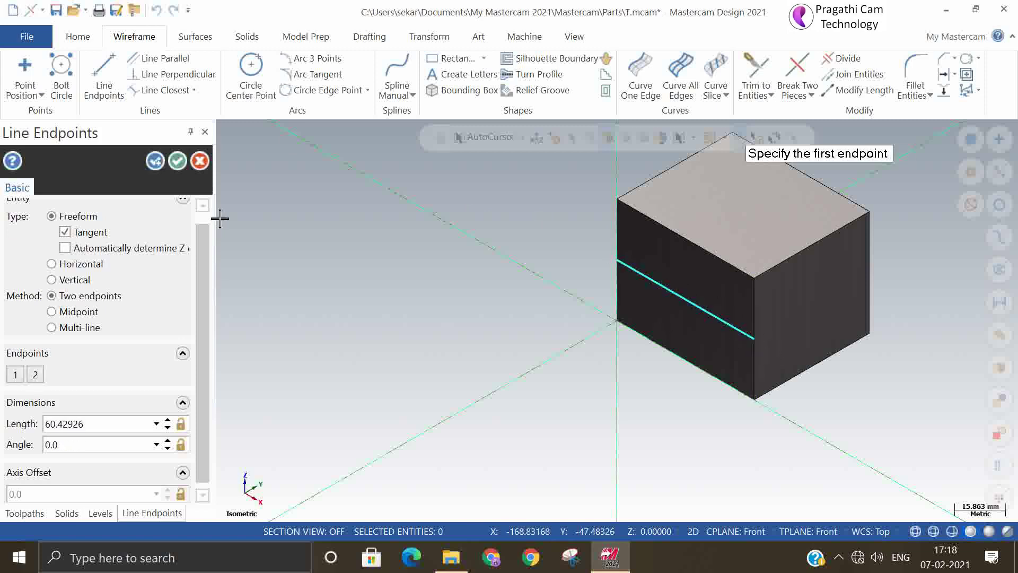
left_click(178, 159)
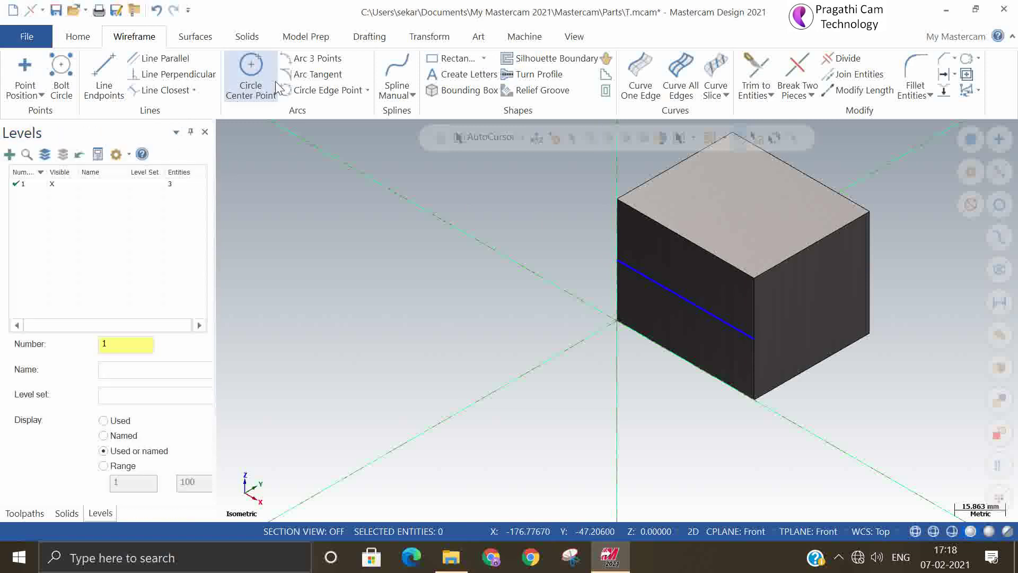
- Draw a center-anchored rectangle about 35 by 28 mm on the front face, centered on the line's midpoint
left_click(446, 59)
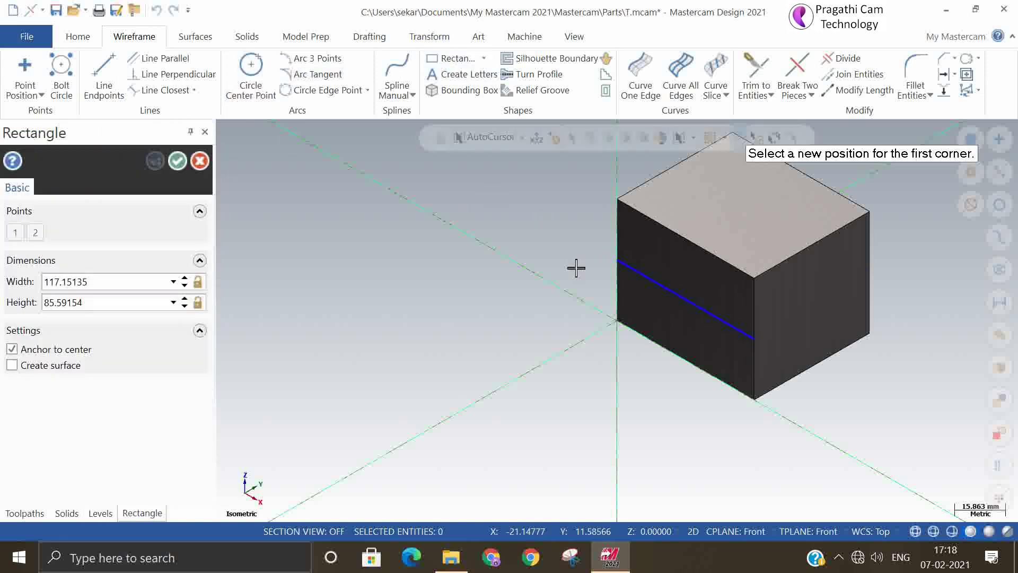
left_click(686, 301)
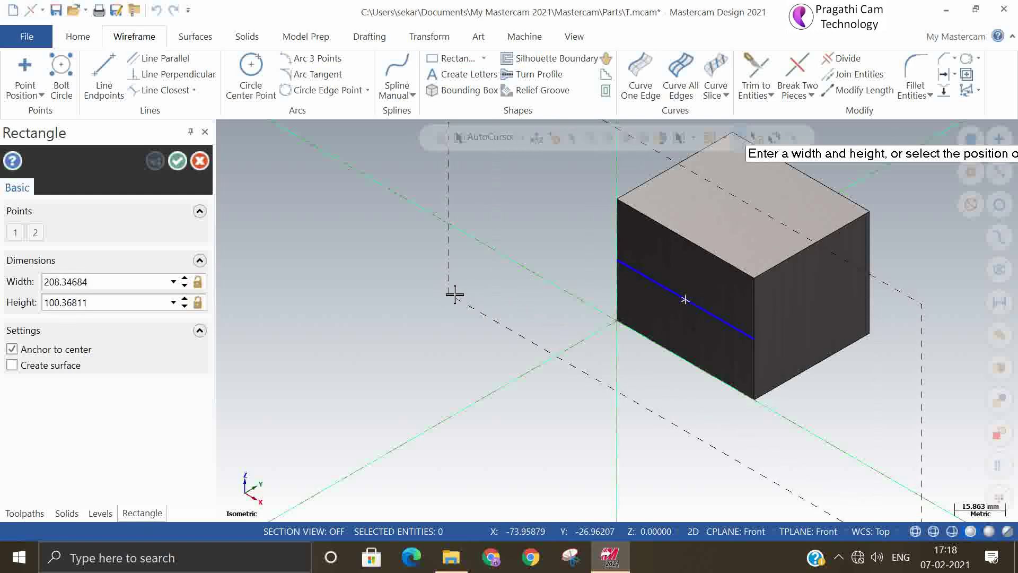
left_click(646, 313)
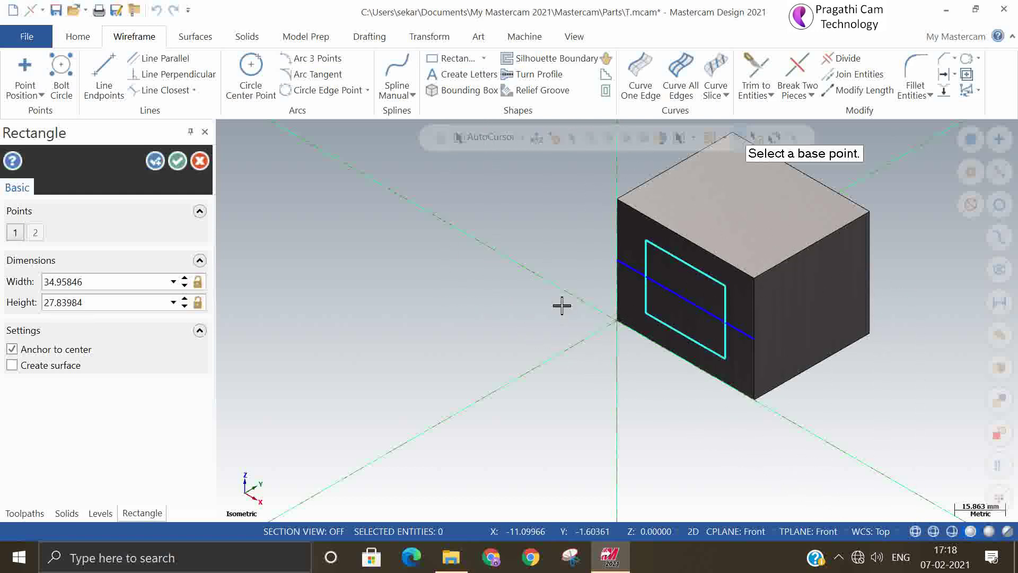
- Set the rectangle's width to 25 mm and height to 15 mm, and finish it
left_click(94, 286)
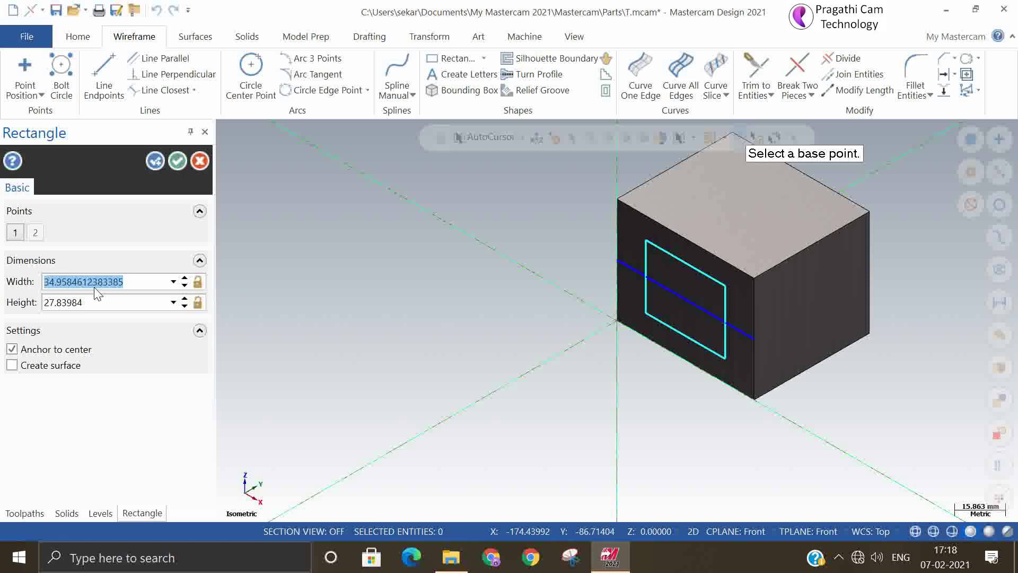
type("2")
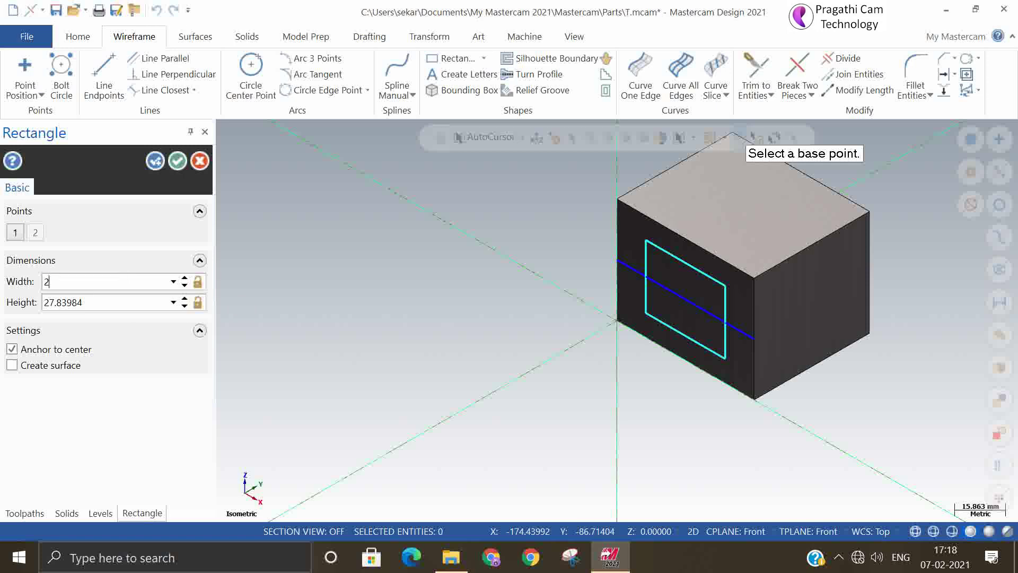
type("5")
key("Return")
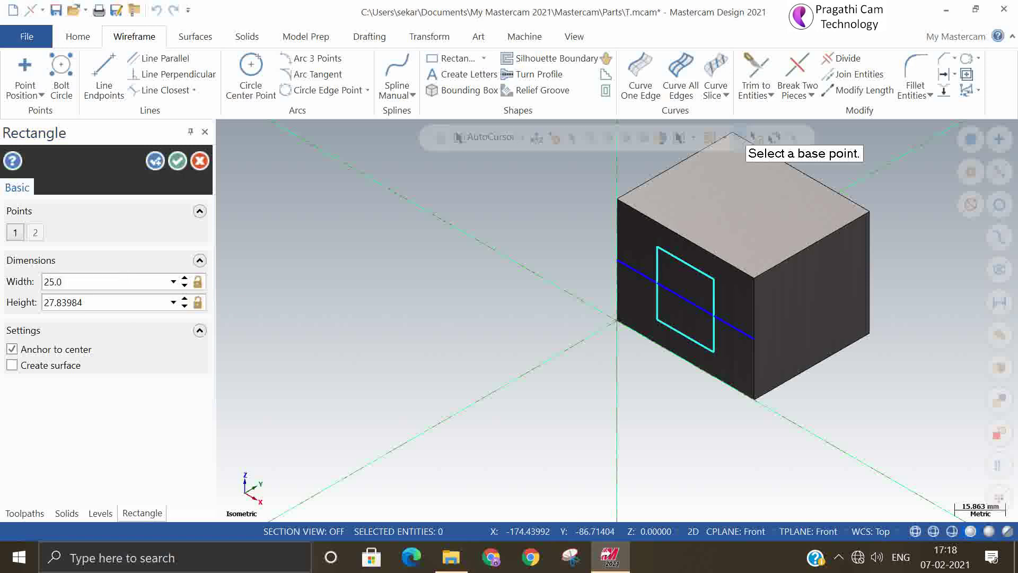
left_click(78, 306)
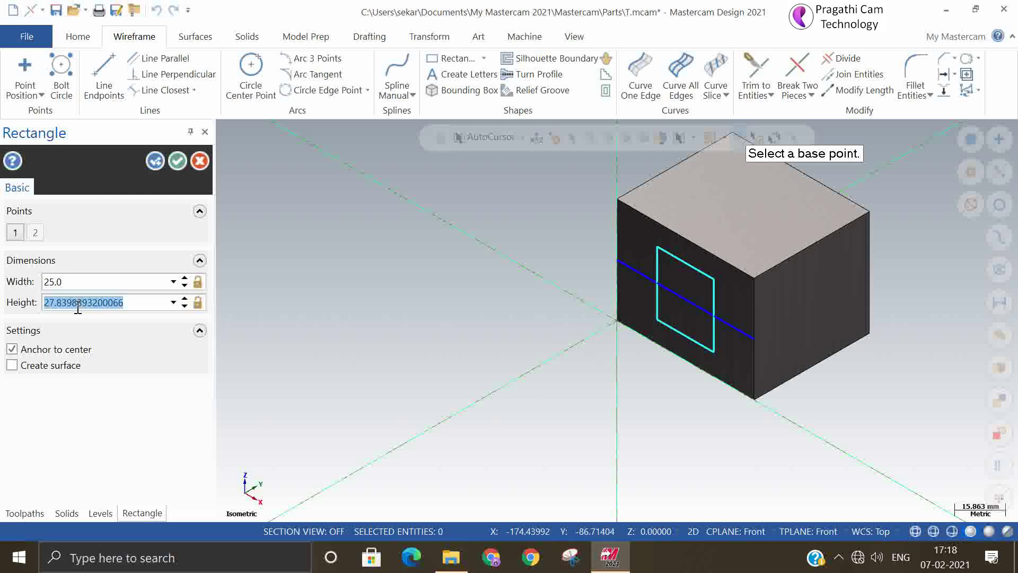
type("15")
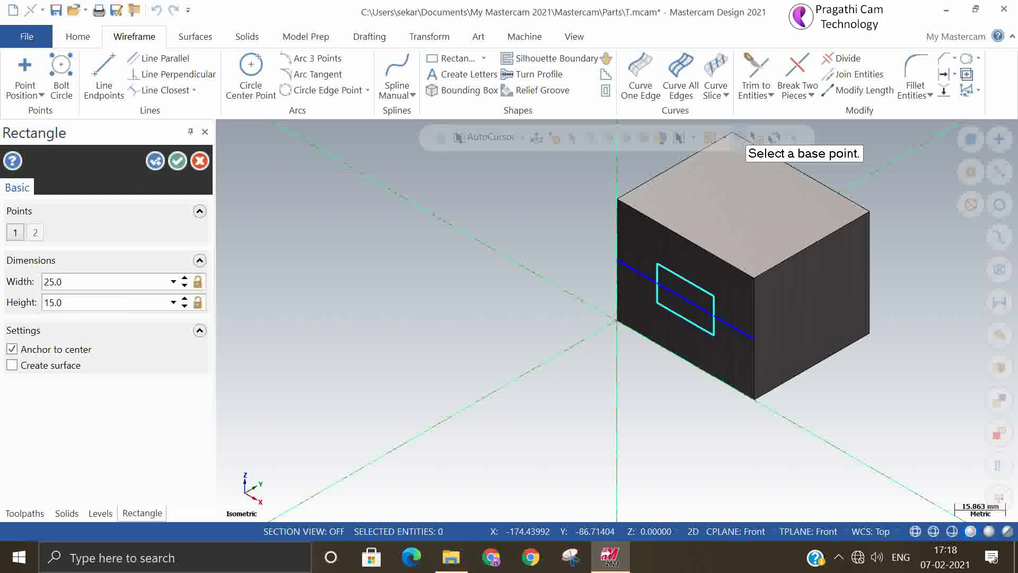
left_click(173, 164)
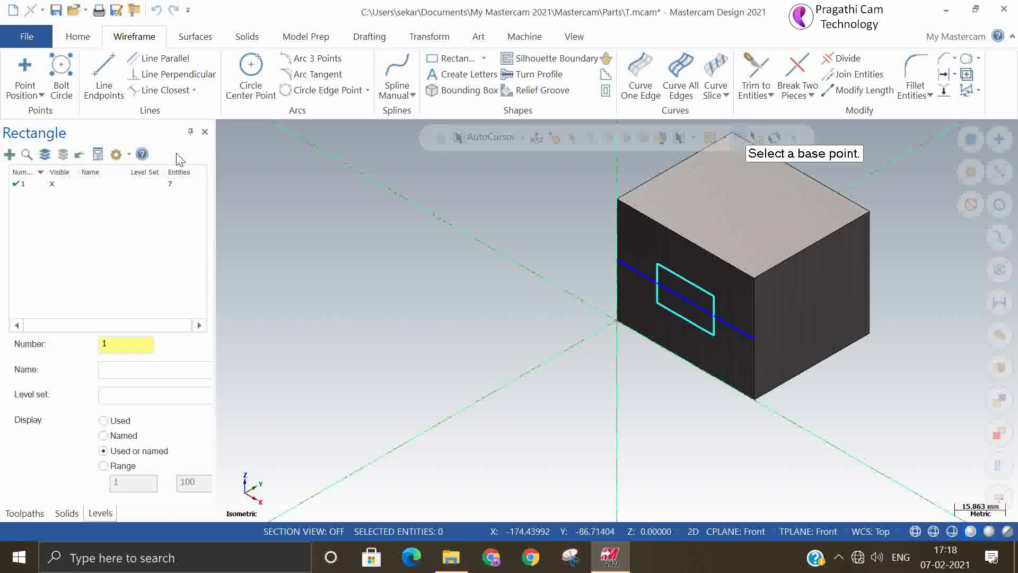
- Extrude the rectangle on the block's front face outward 25 mm as an added boss
left_click(243, 38)
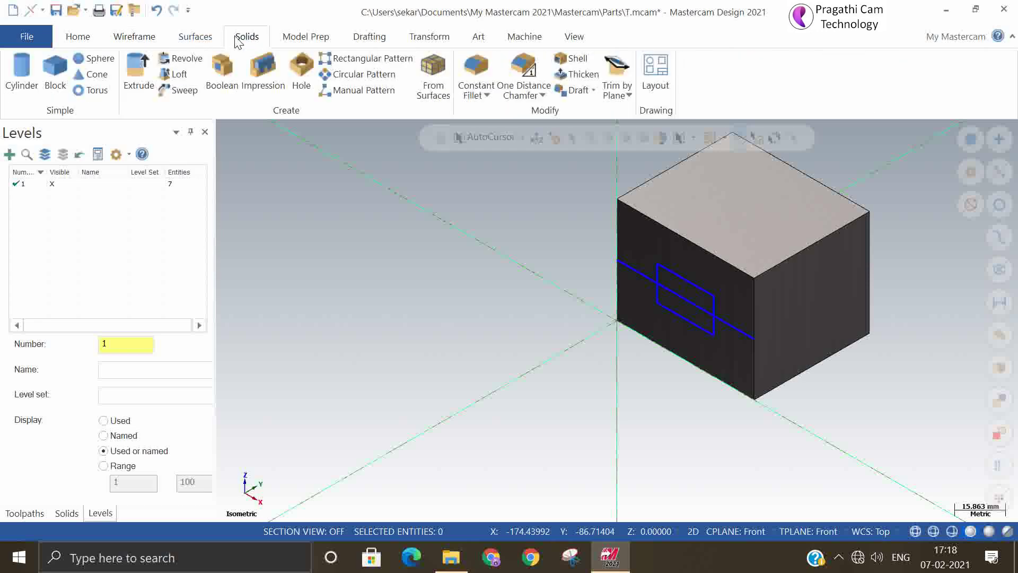
left_click(138, 75)
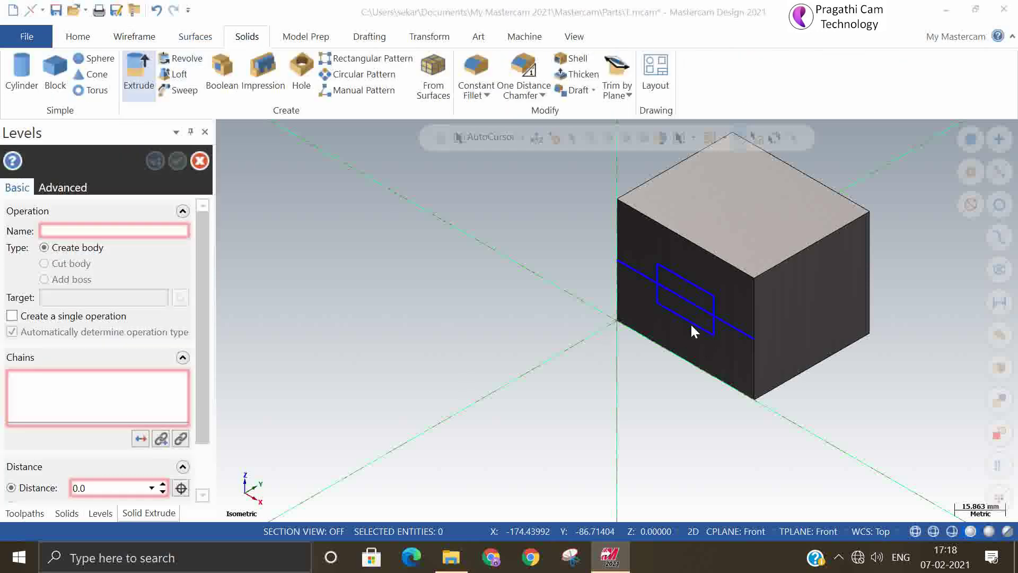
left_click(681, 316)
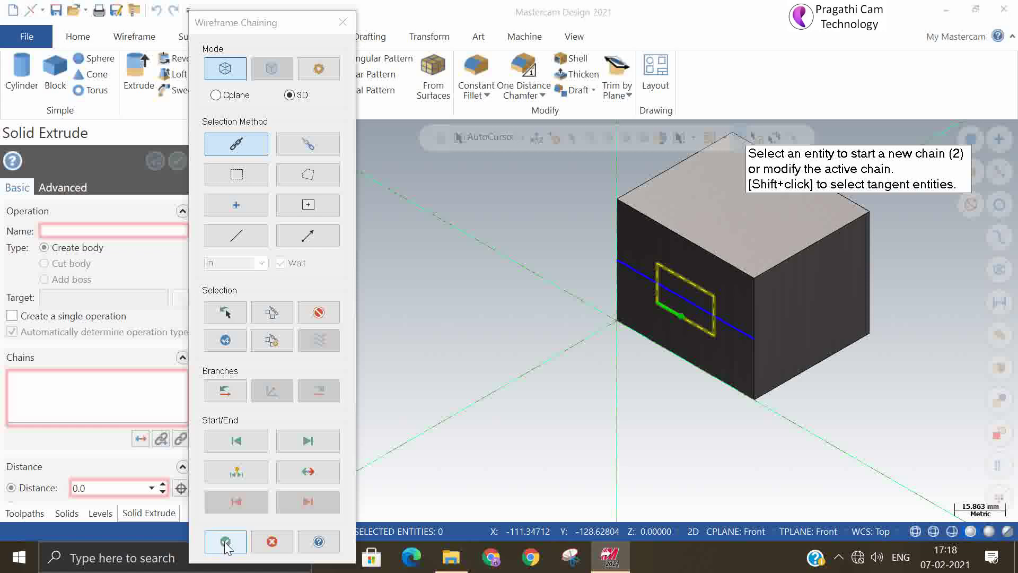
left_click(225, 541)
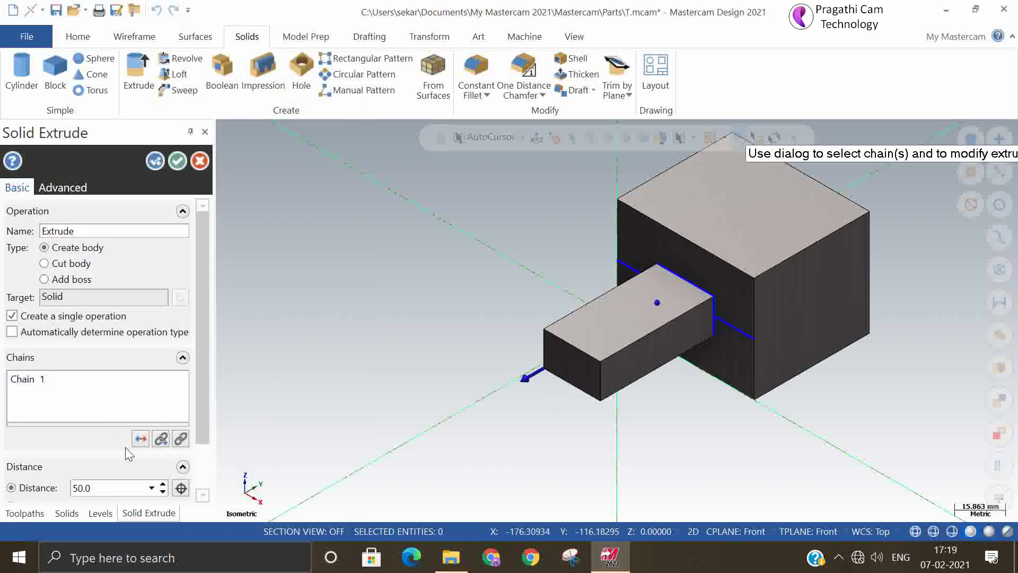
left_click(164, 484)
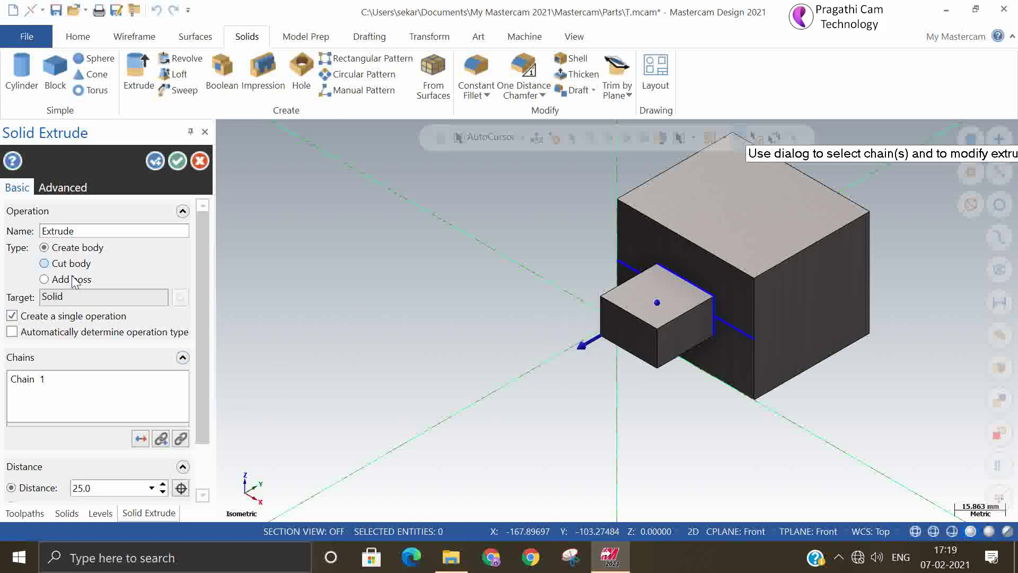
left_click(176, 162)
left_click(655, 330)
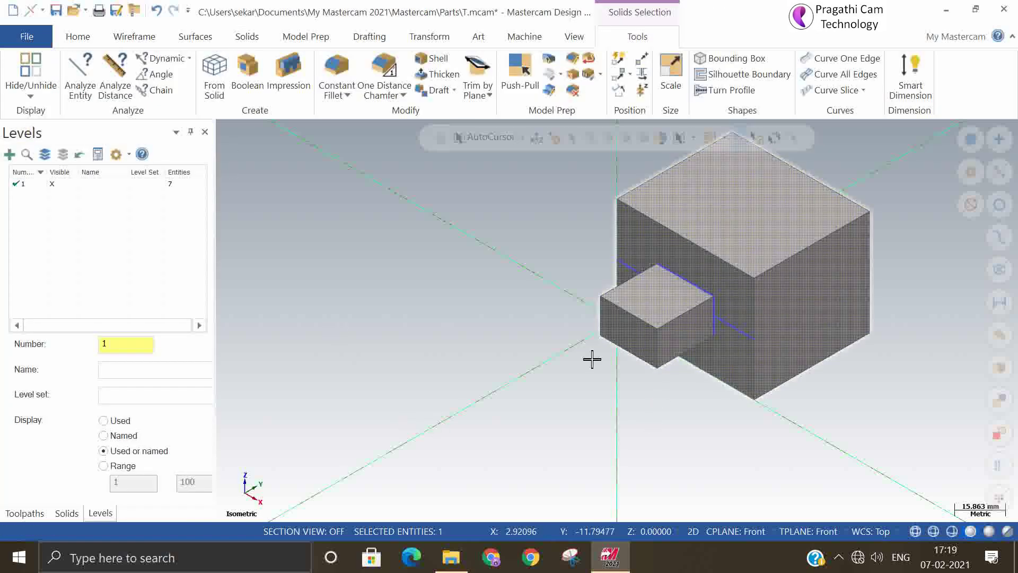
left_click(623, 320)
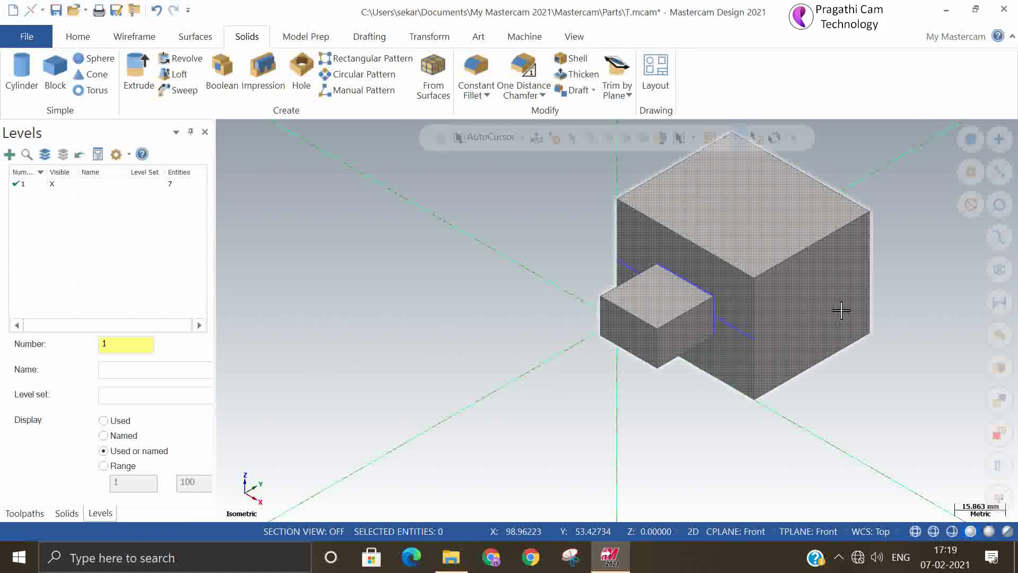
- Set the construction plane to Right and take its depth from the upper near corner of the block's right face
left_click(720, 534)
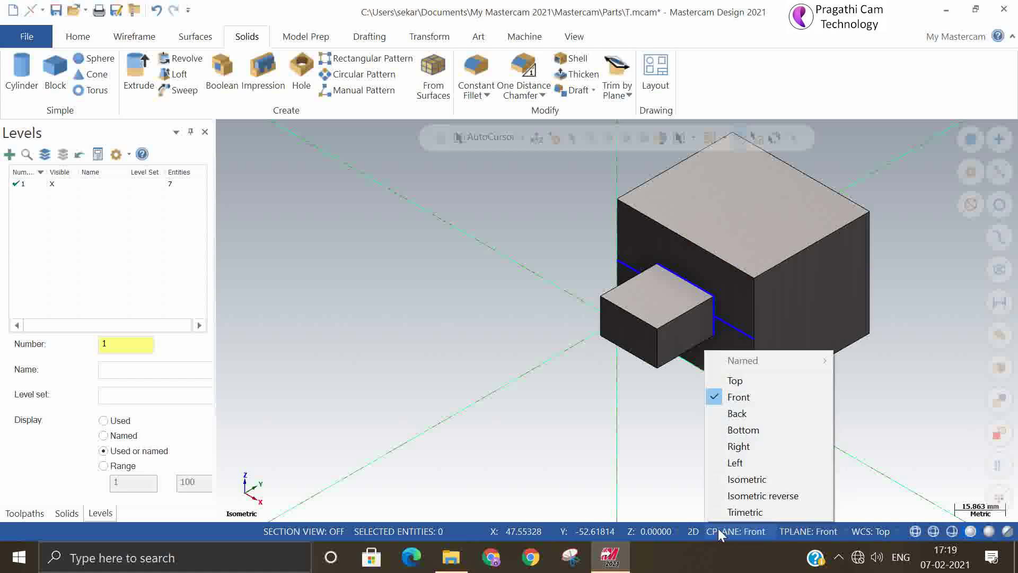
left_click(739, 448)
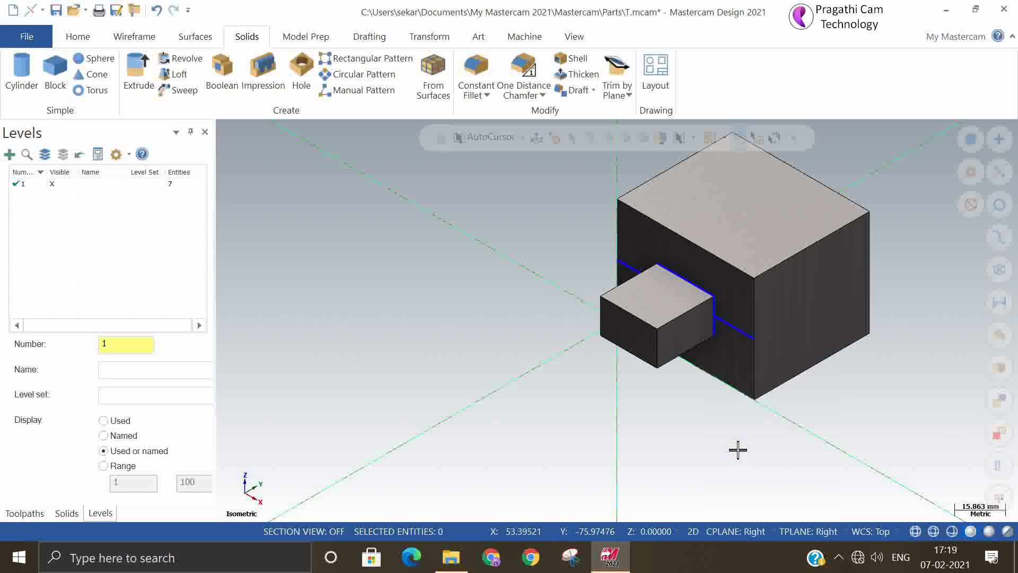
left_click(634, 534)
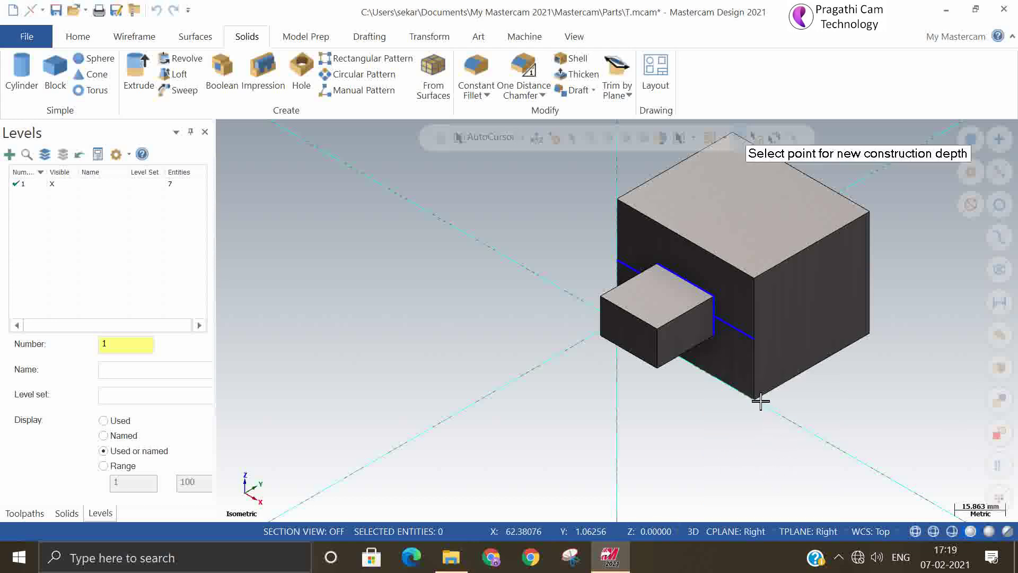
left_click(755, 278)
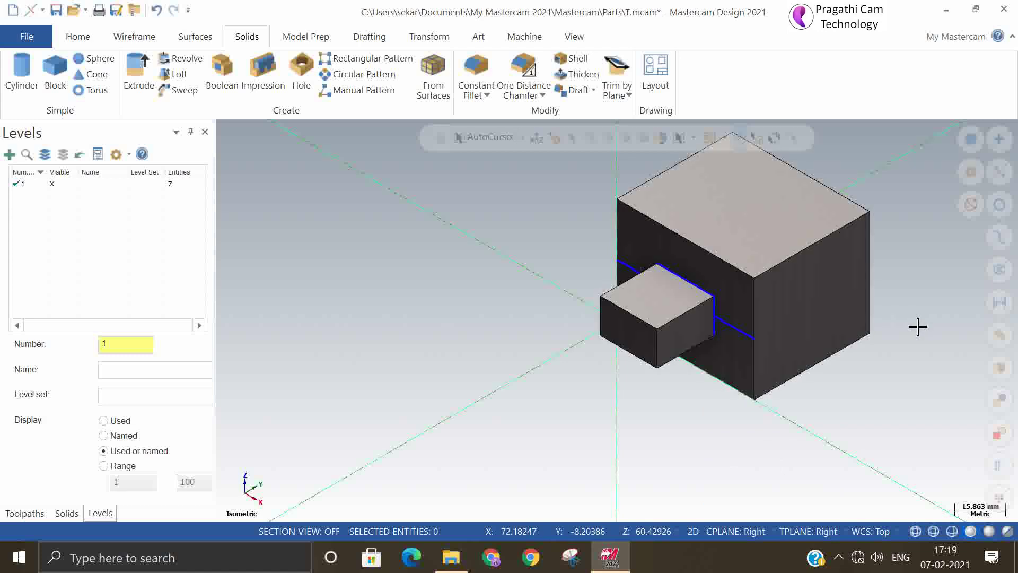
left_click(660, 531)
key("Escape")
left_click(627, 532)
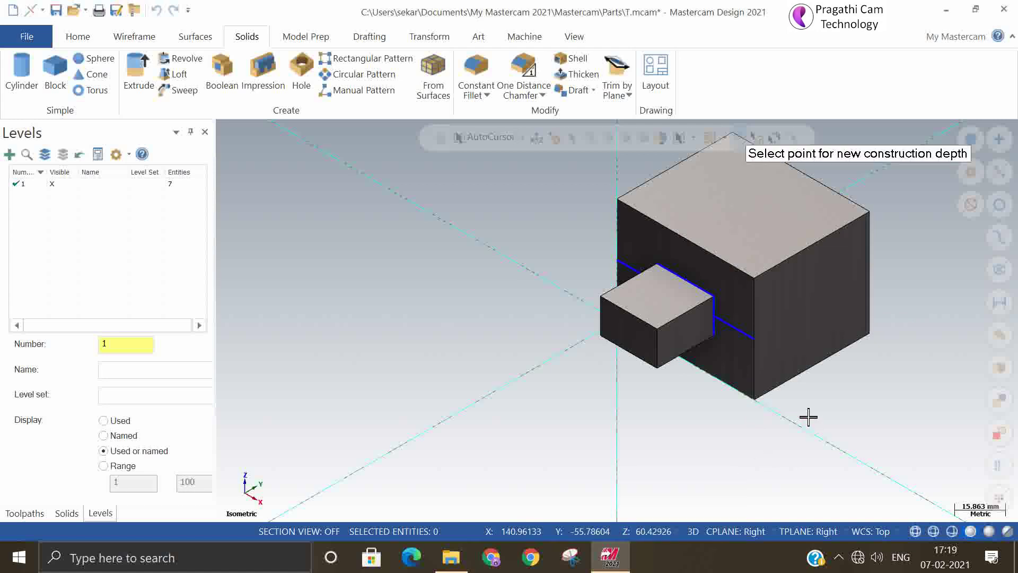
left_click(759, 283)
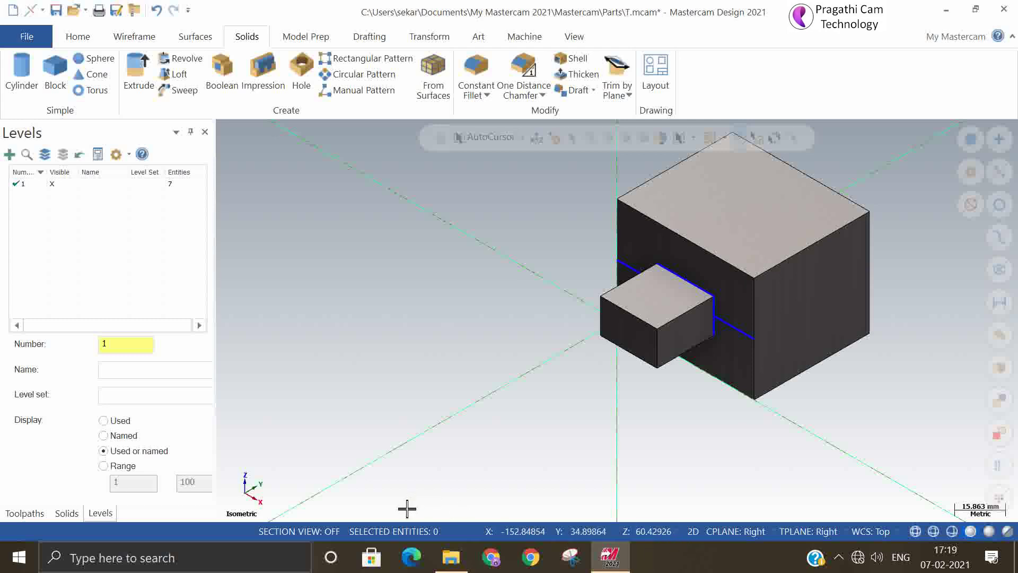
- Draw a vertical line on the block's right face between the midpoints of its upper and lower edges
left_click(135, 36)
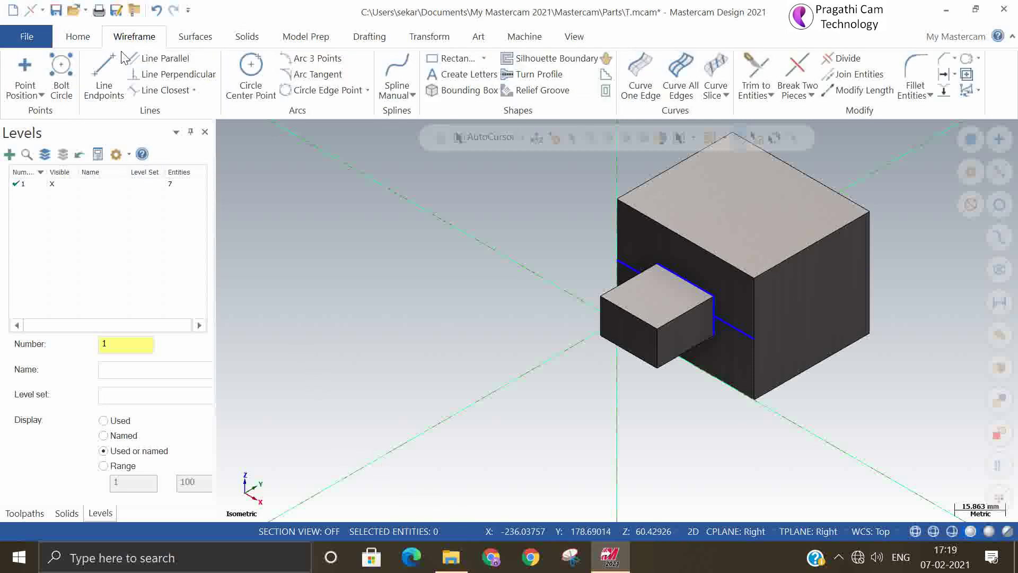
left_click(104, 79)
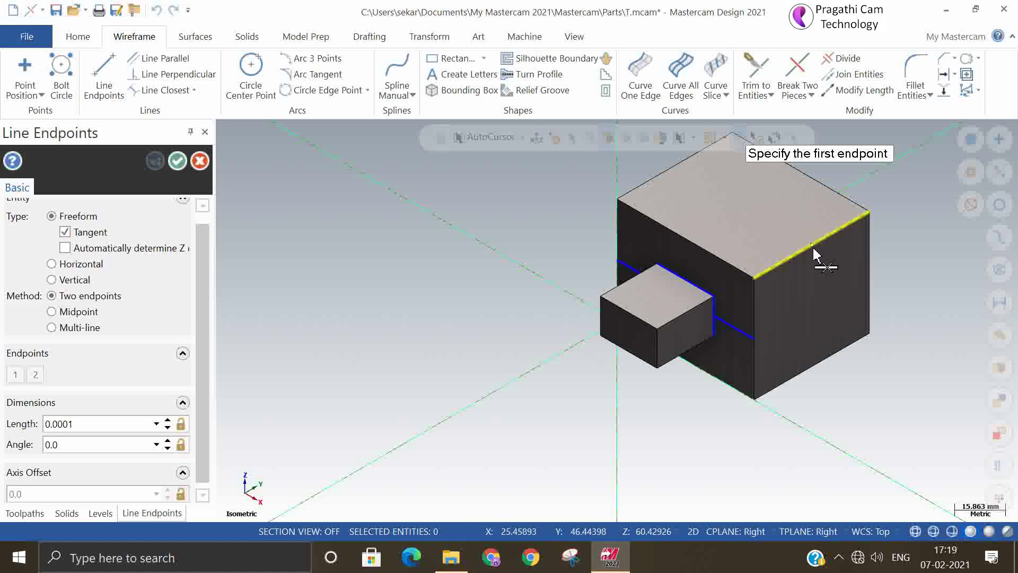
left_click(814, 249)
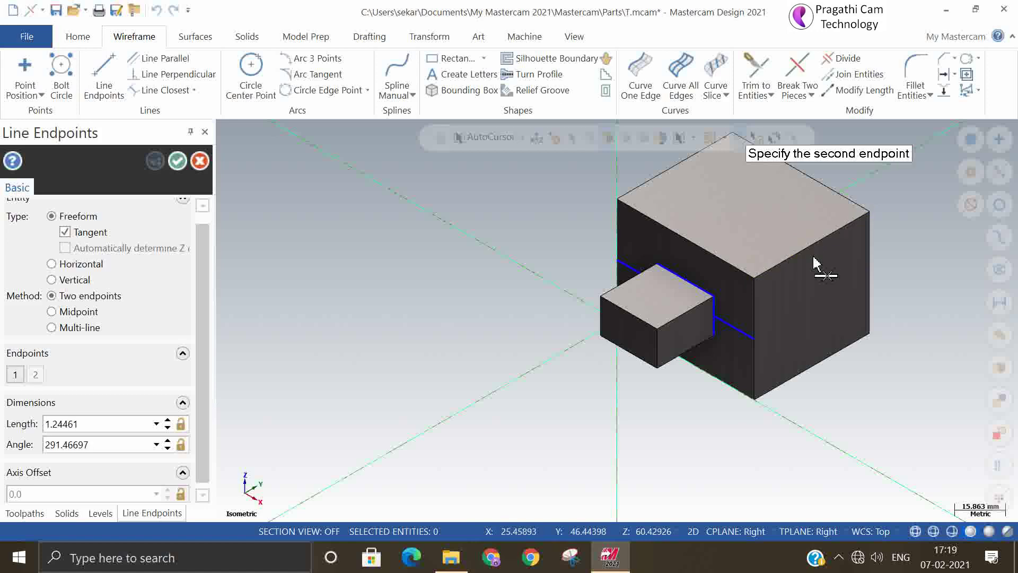
left_click(823, 372)
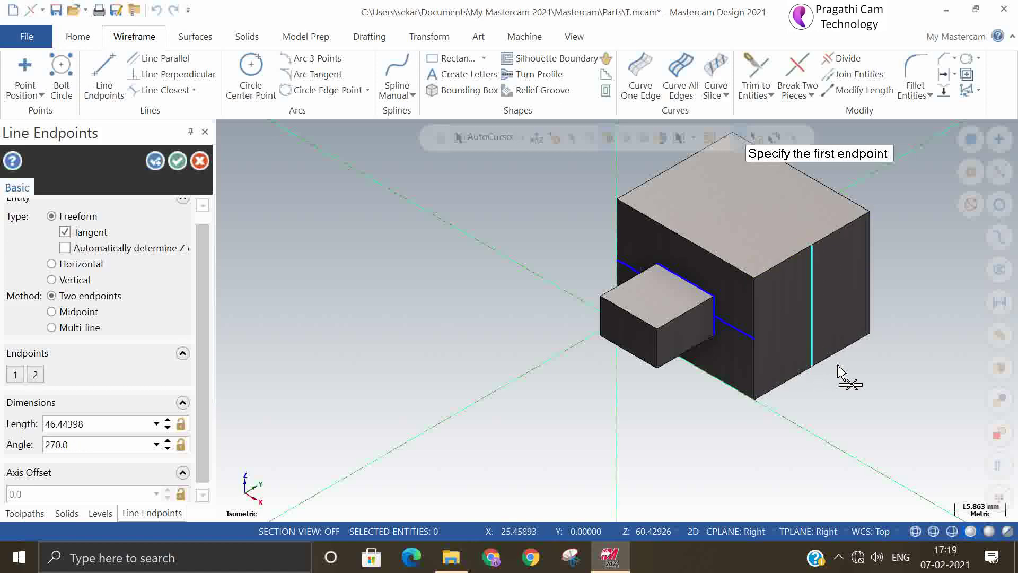
left_click(177, 161)
- Draw a center-point circle with a 10 mm radius on the right face, centered on the vertical line's midpoint
left_click(251, 77)
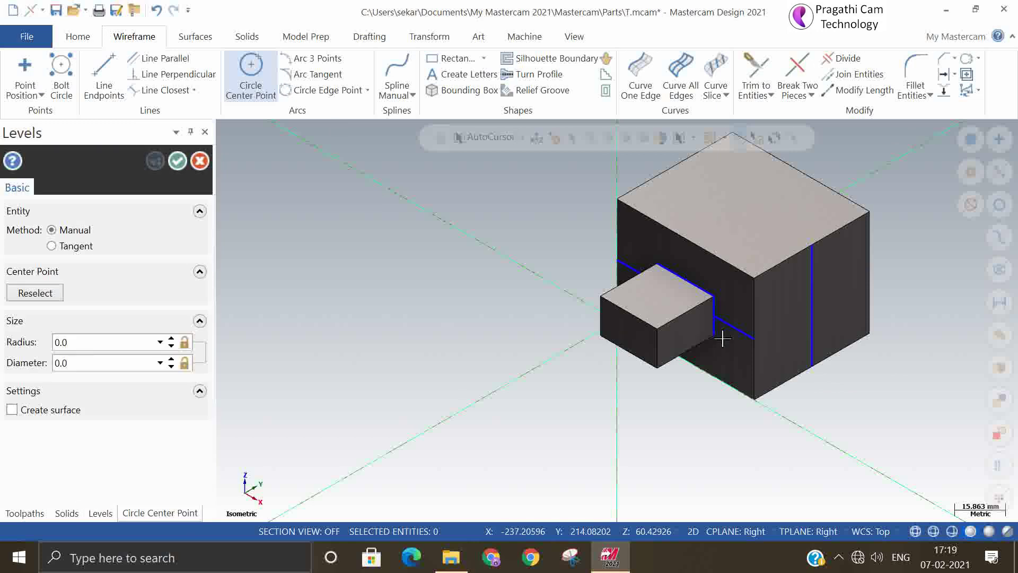
left_click(812, 306)
left_click(811, 330)
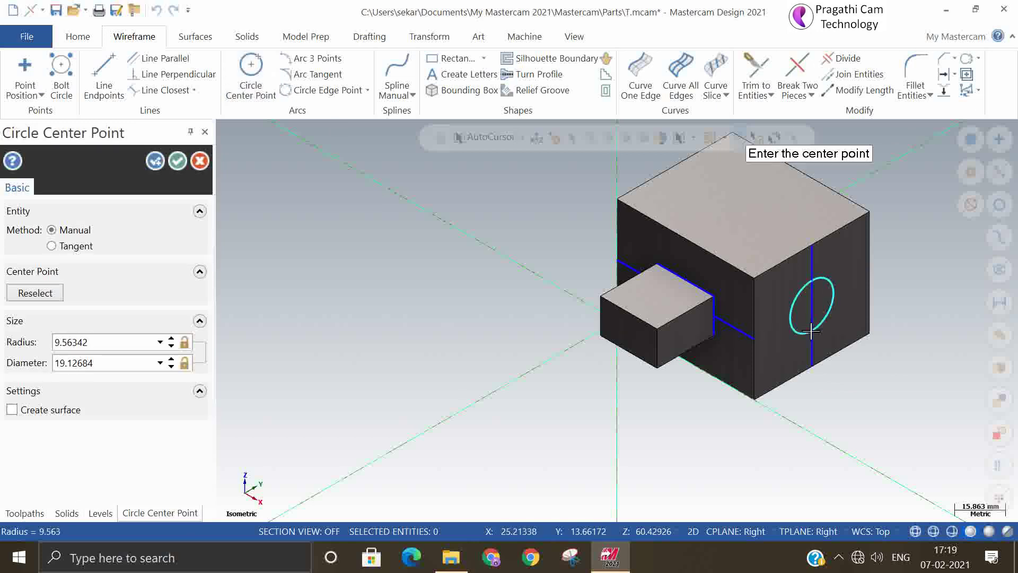
left_click(102, 345)
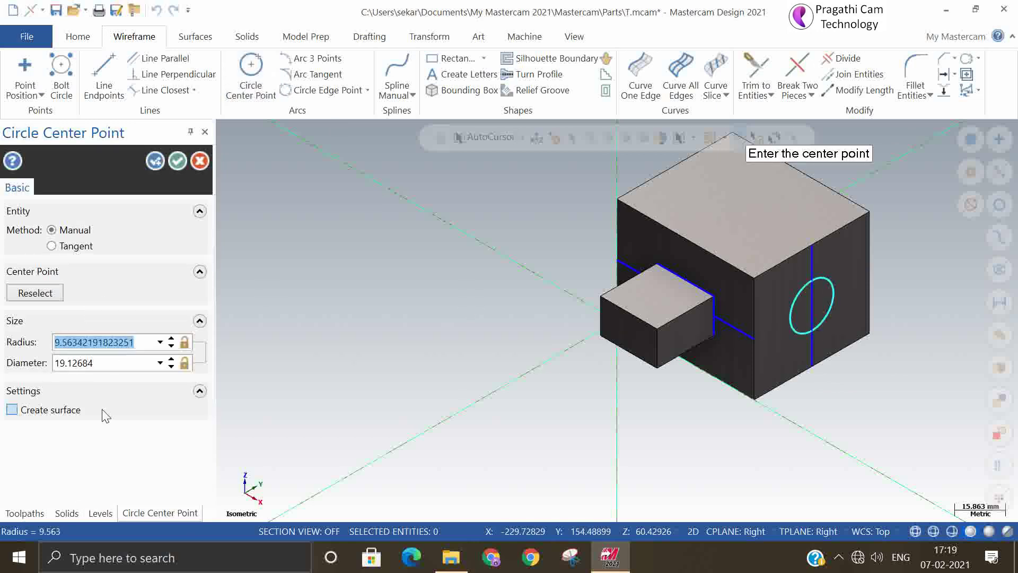
type("10")
key("Return")
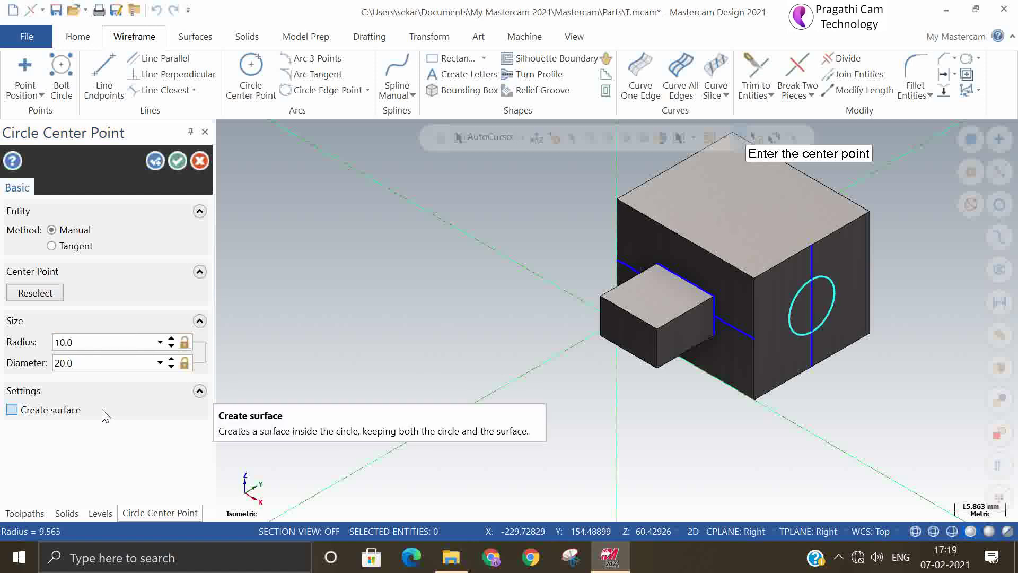
left_click(177, 161)
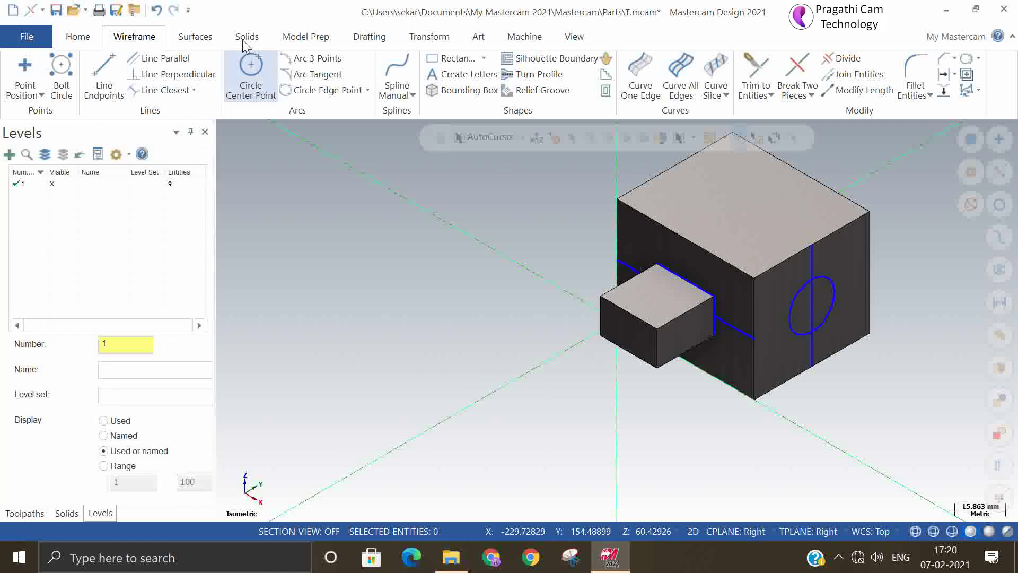
- Extrude the circle as a Cut body with Through all, and inspect the hole before returning to the isometric view
left_click(247, 36)
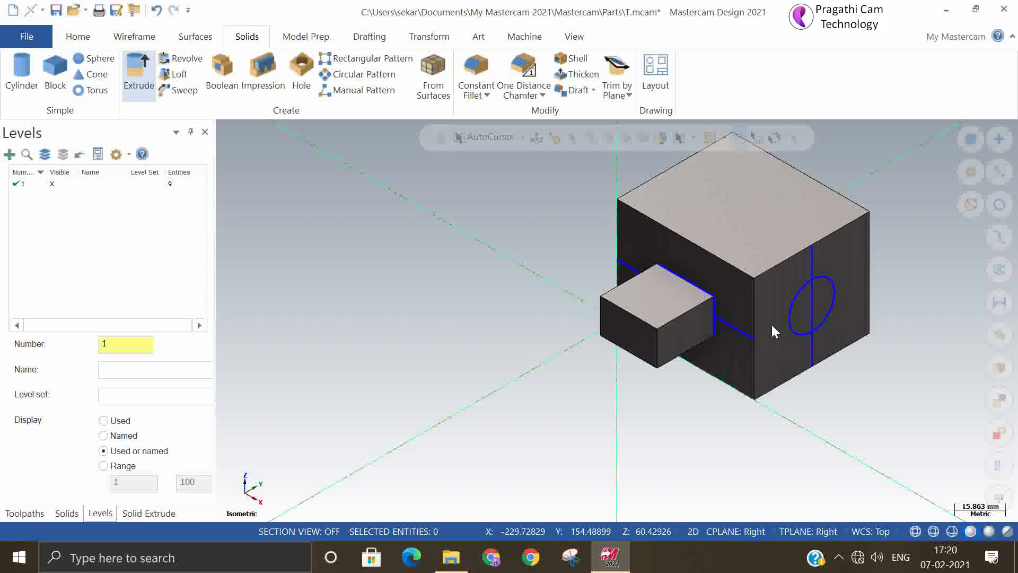
left_click(793, 324)
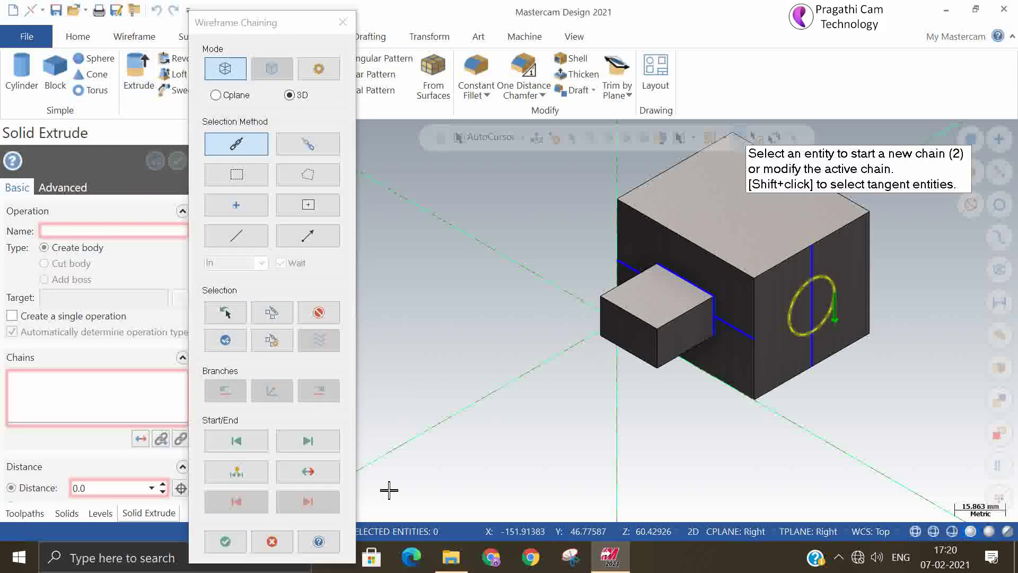
left_click(225, 541)
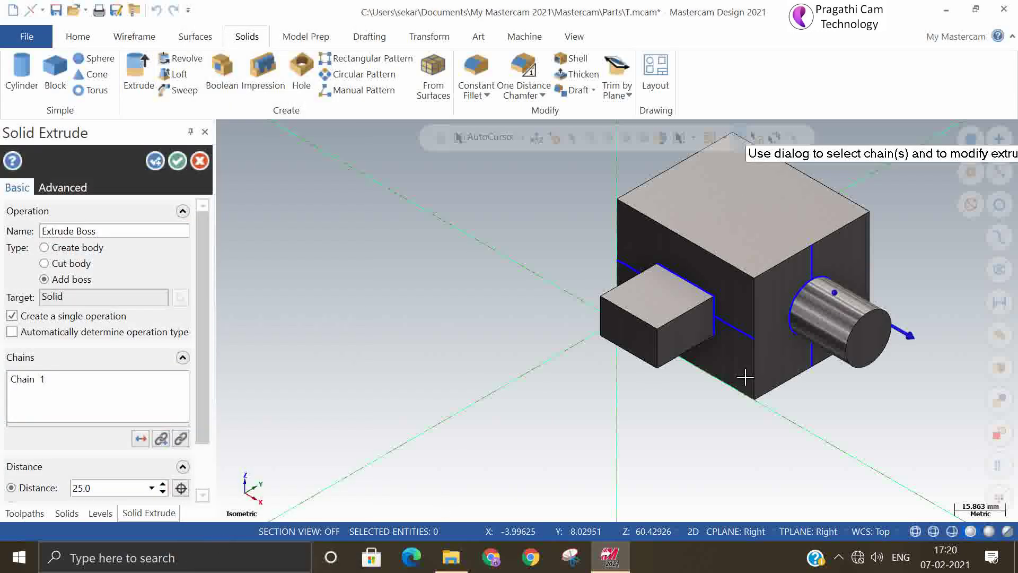
left_click(66, 264)
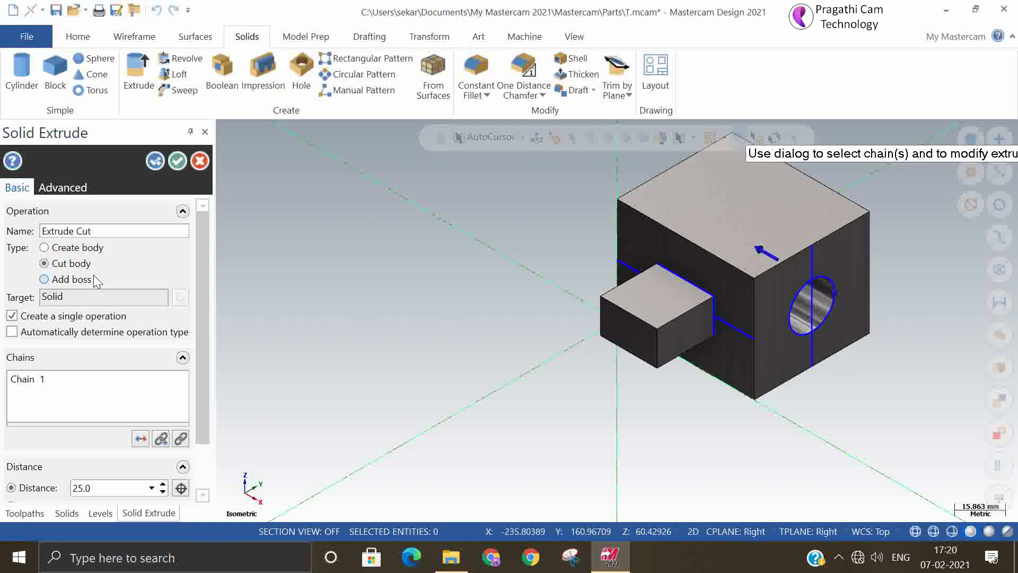
left_click_drag(203, 390, 192, 478)
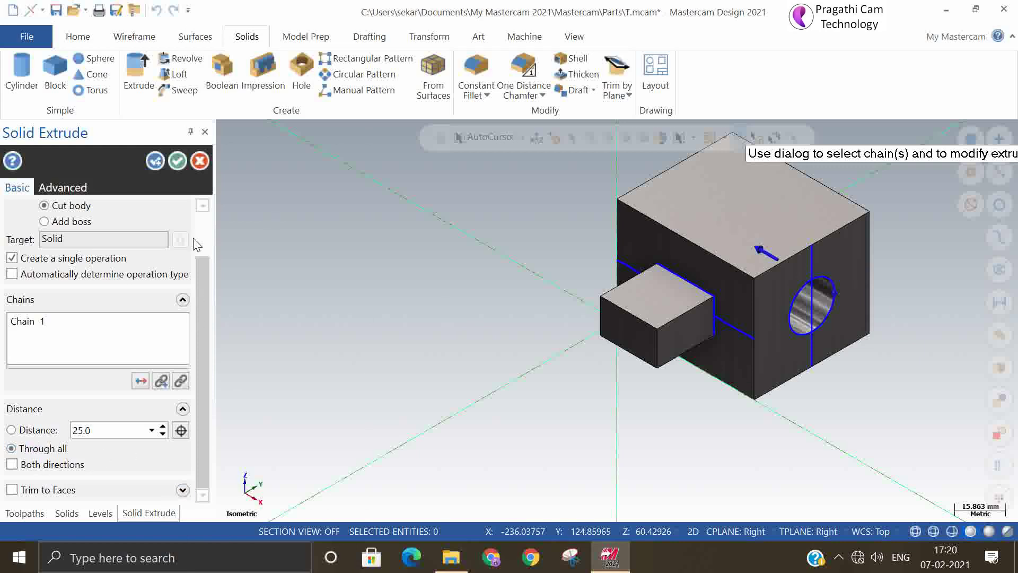
left_click(177, 160)
mouse_move(748, 419)
middle_mouse_down()
mouse_move(677, 423)
mouse_move(642, 396)
mouse_move(775, 412)
mouse_move(732, 411)
middle_mouse_up()
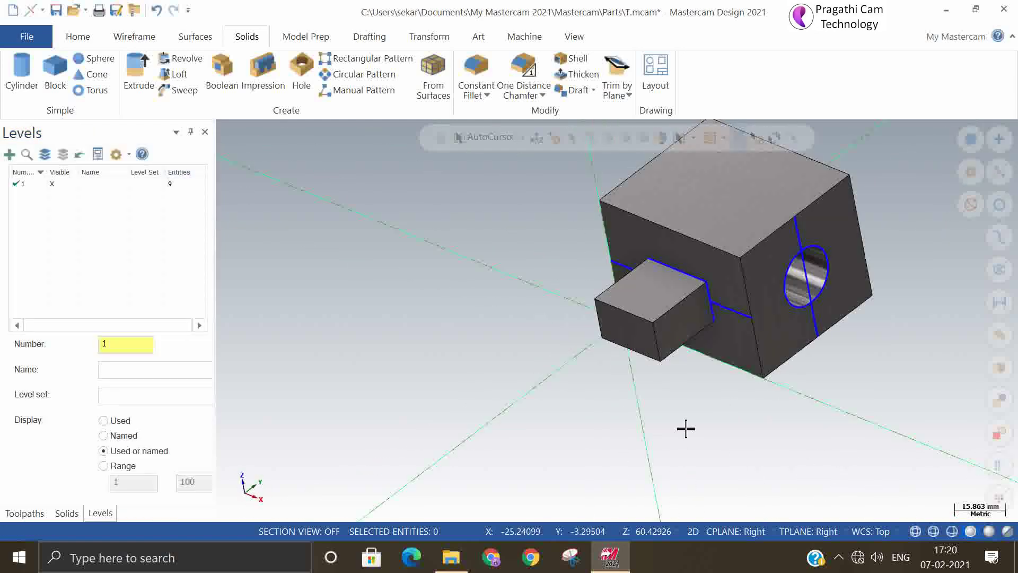
right_click(528, 380)
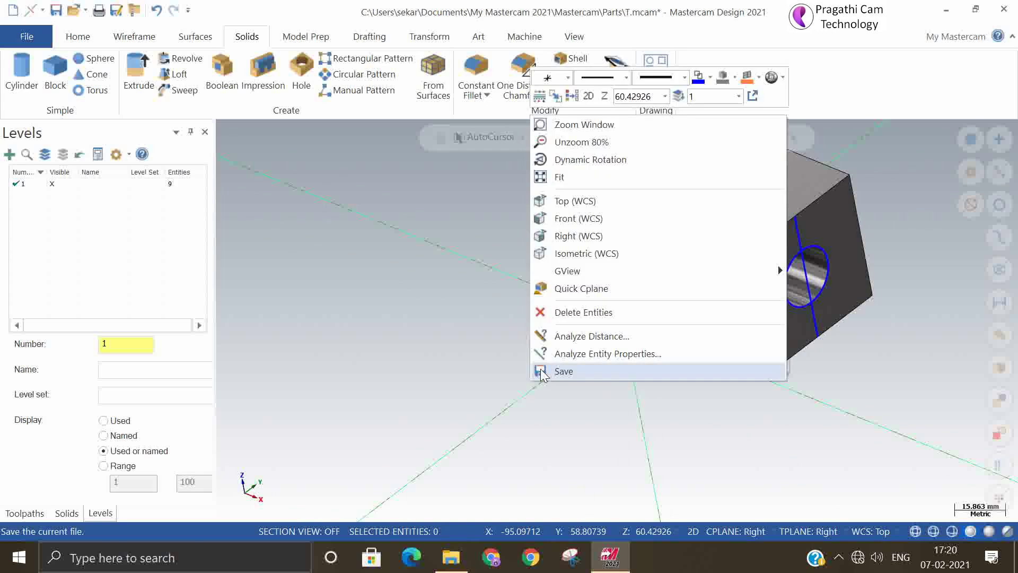
left_click(570, 255)
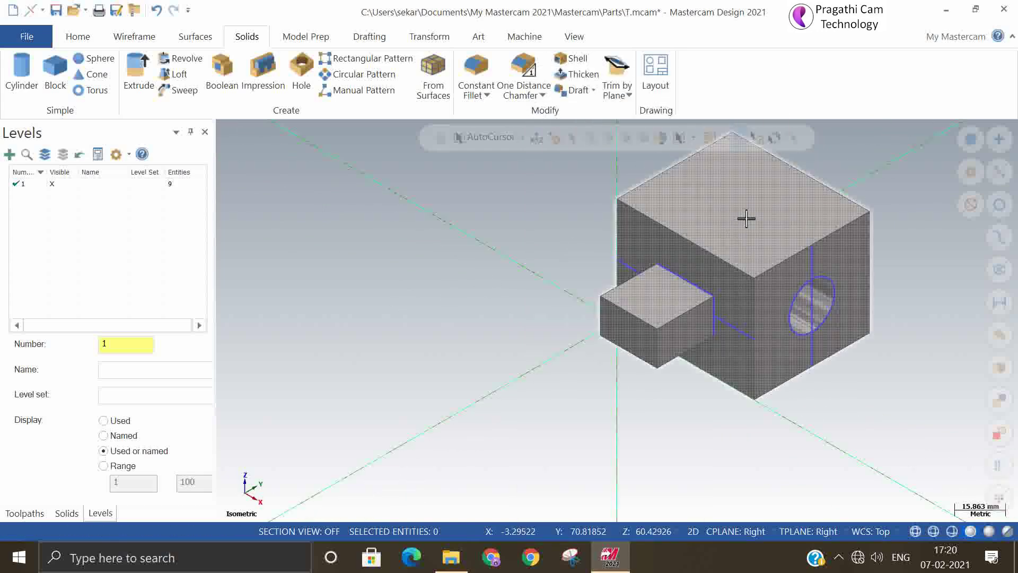
- Set the construction plane to Top and take its depth from the near corner of the block's top face
left_click(731, 531)
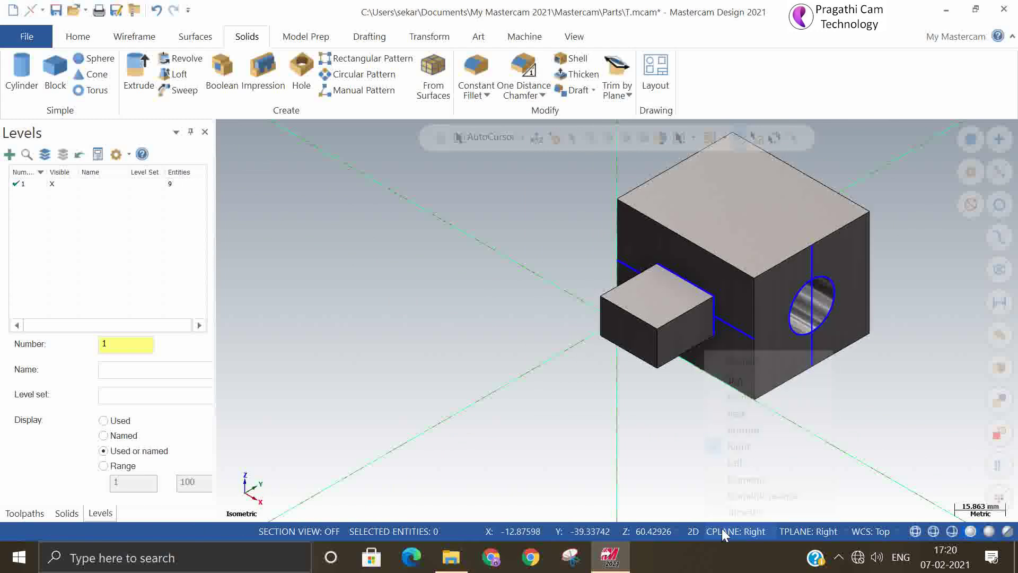
left_click(734, 381)
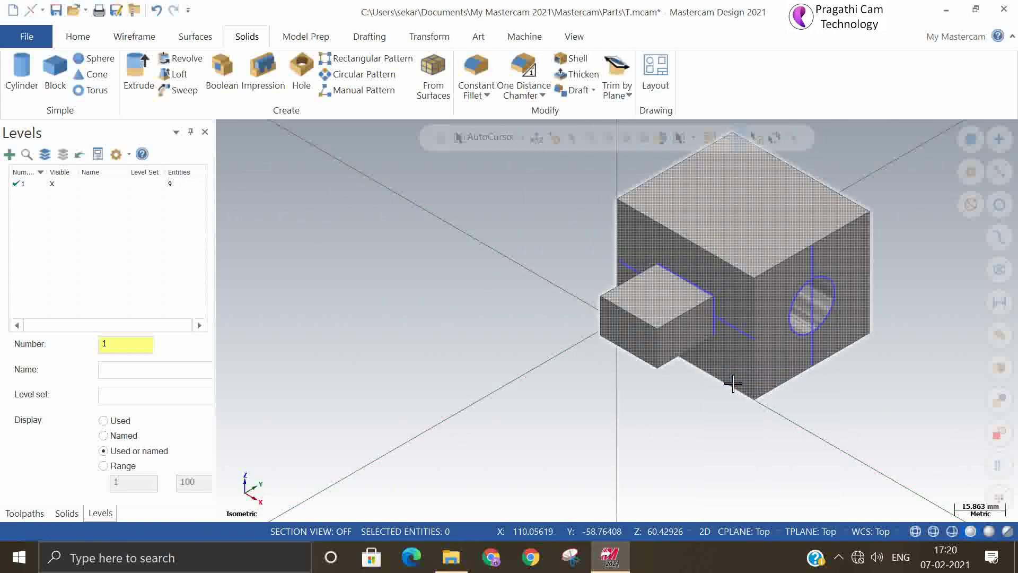
left_click(636, 533)
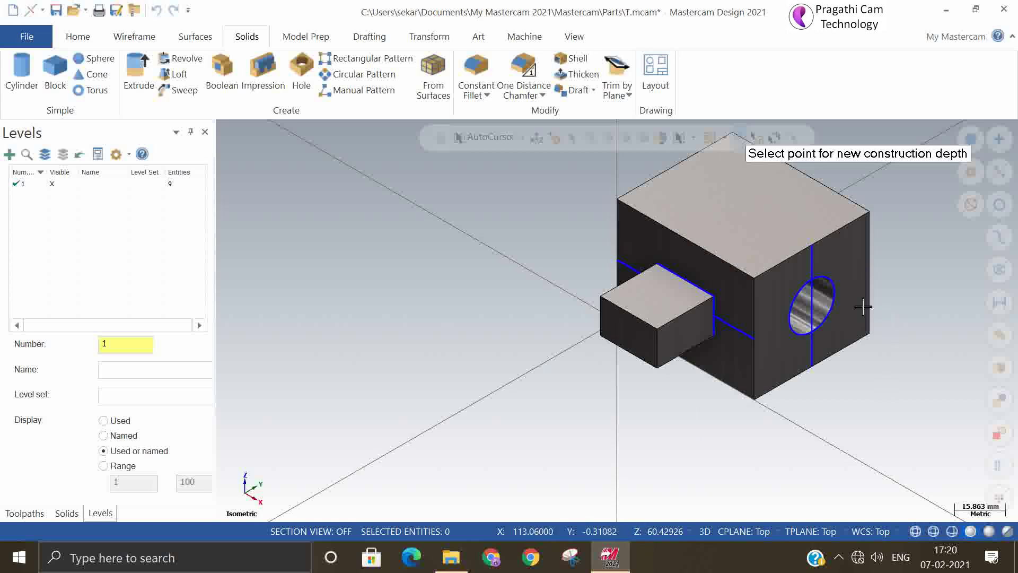
left_click(755, 281)
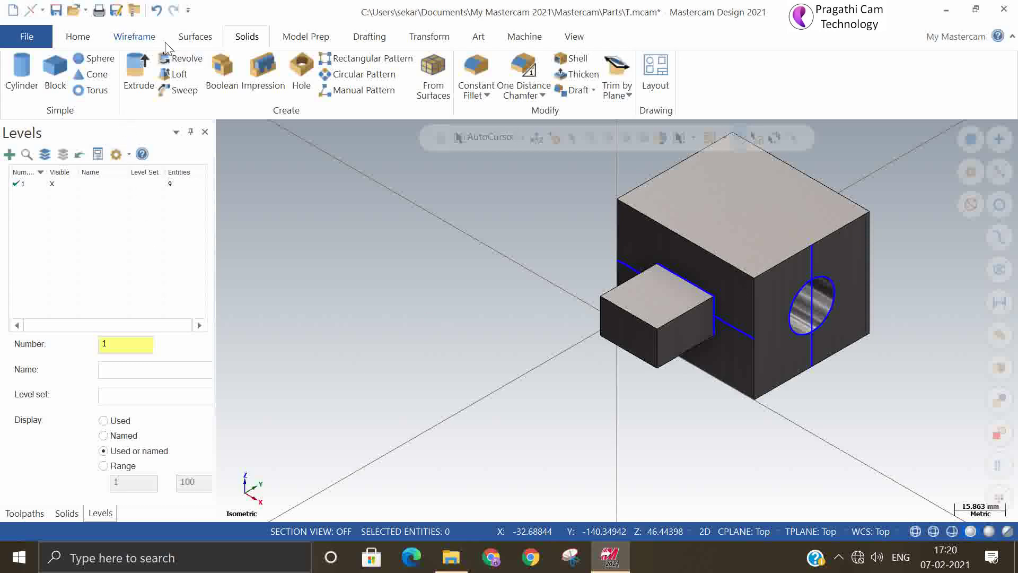
left_click(194, 38)
left_click(135, 38)
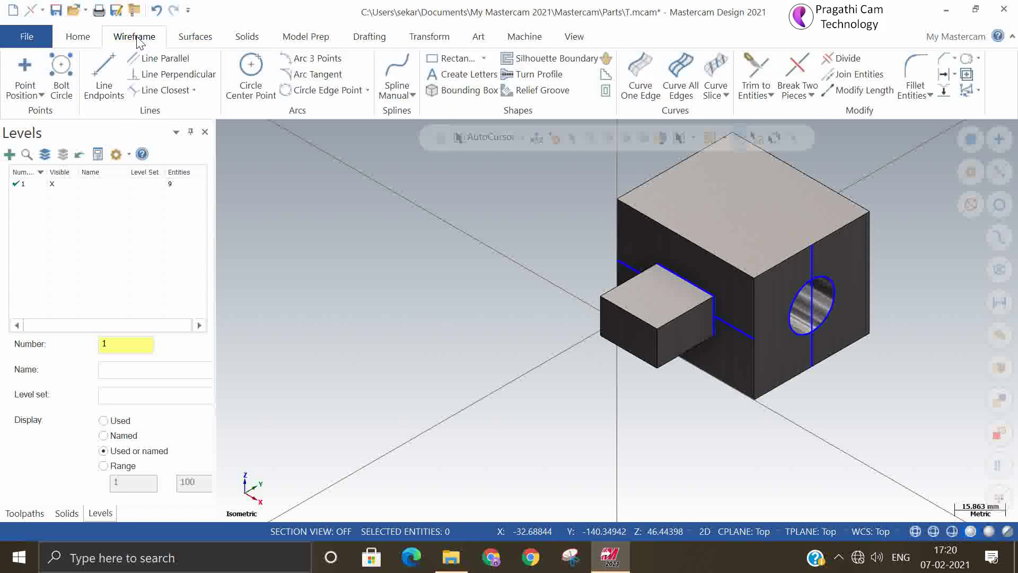
- Draw a six-sided polygon with a 10 mm flat radius near the middle of the block's top face
left_click(483, 58)
left_click(464, 109)
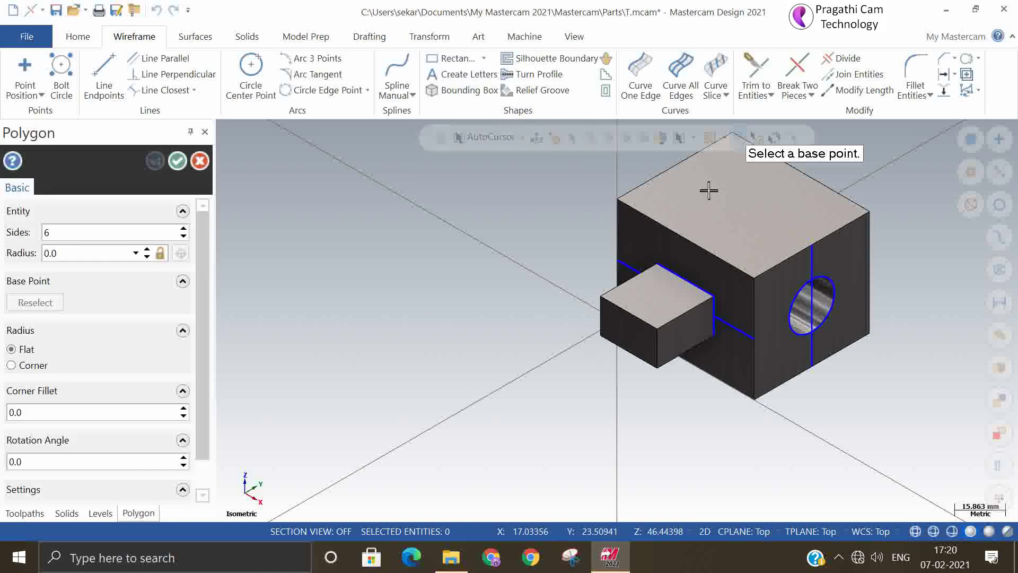
left_click(741, 198)
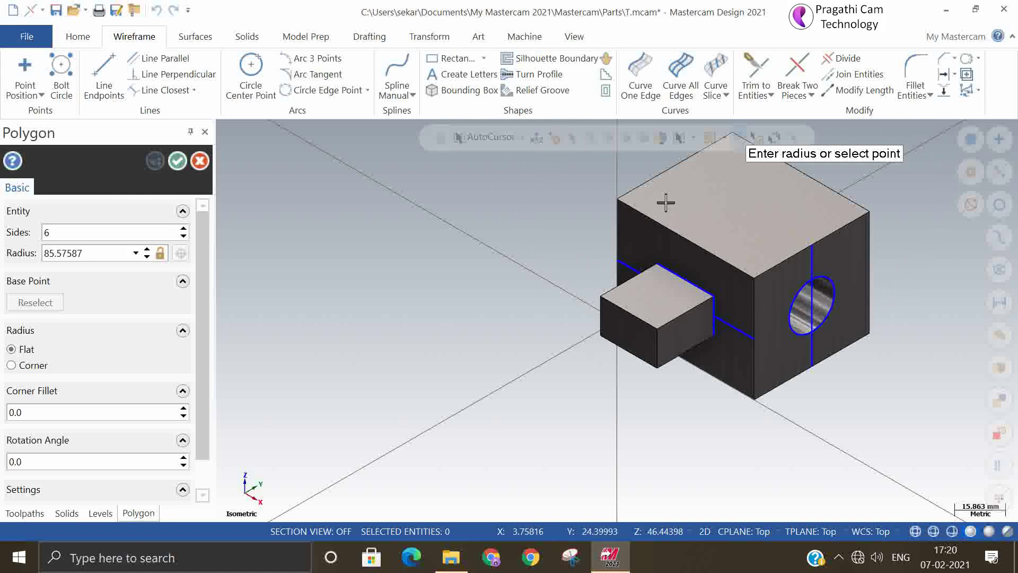
left_click(778, 282)
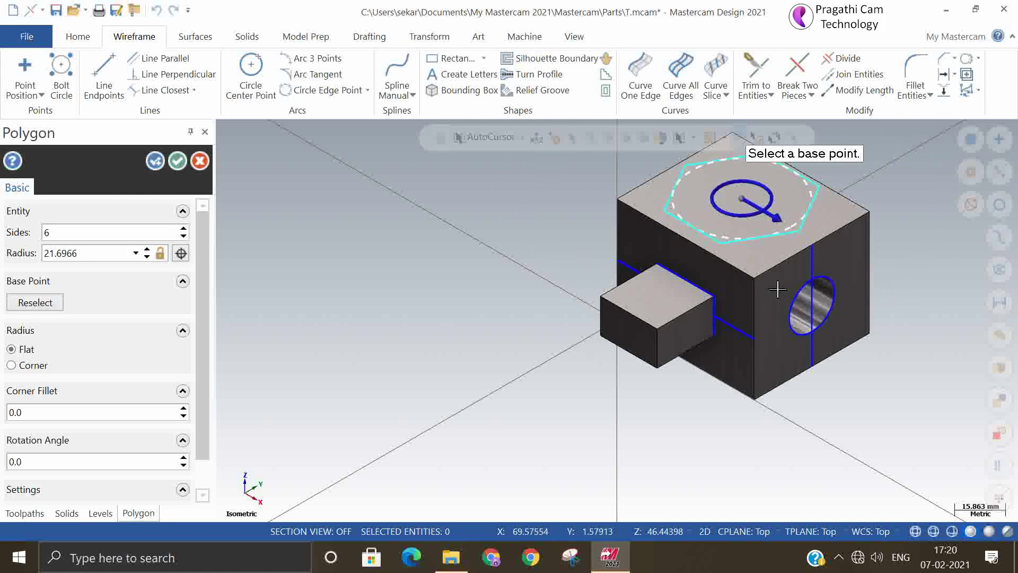
left_click(91, 253)
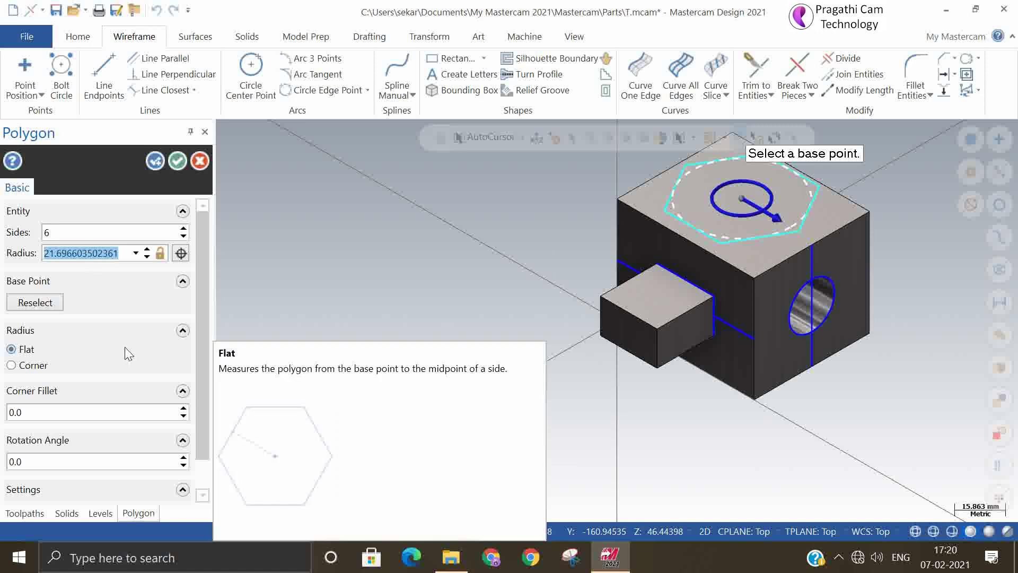
type("10")
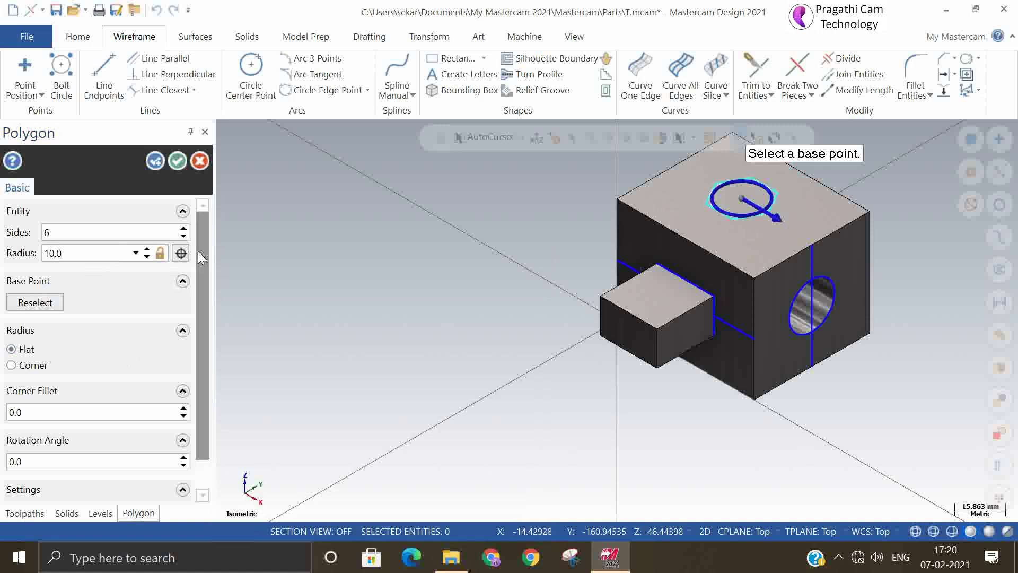
left_click(177, 161)
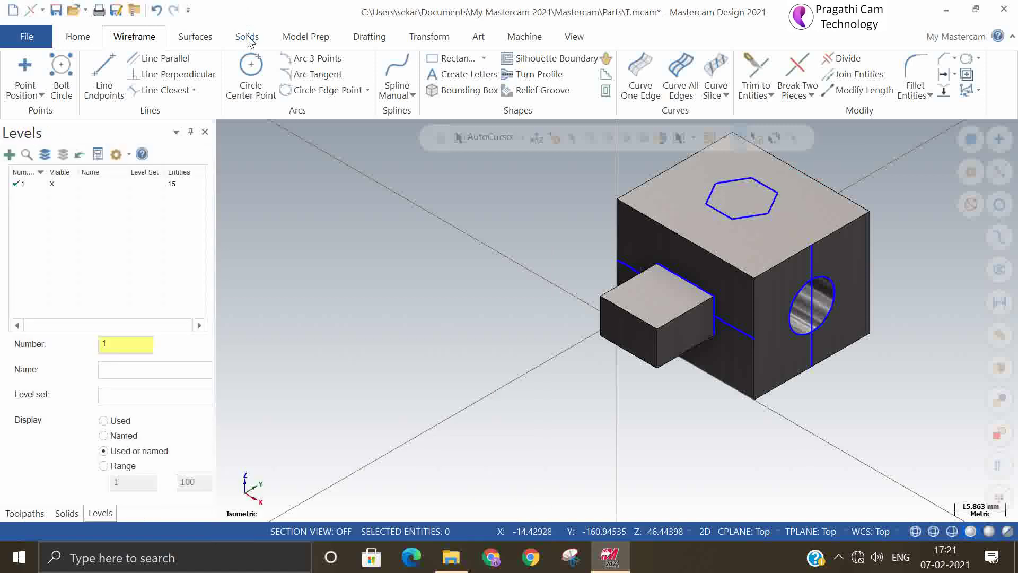
- Extrude the hexagon 25 mm upward from the block's top face as an Add boss operation
left_click(248, 36)
left_click(139, 71)
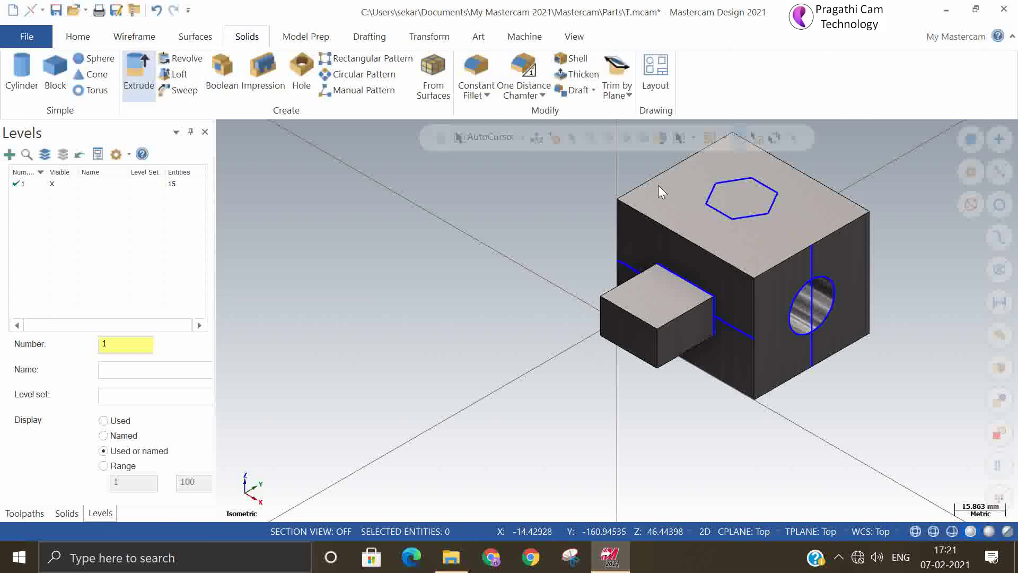
left_click(726, 211)
left_click(226, 541)
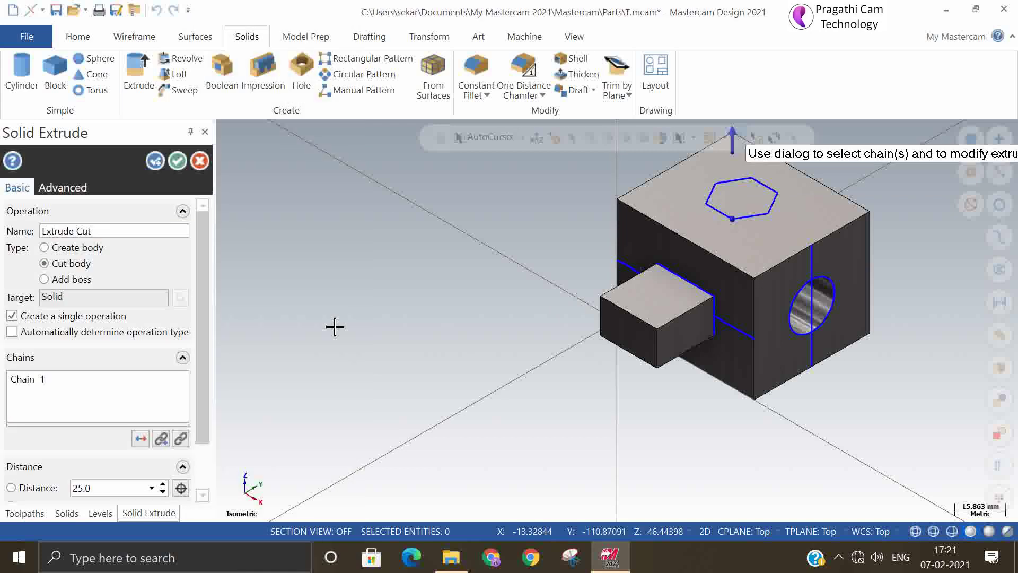
left_click(61, 281)
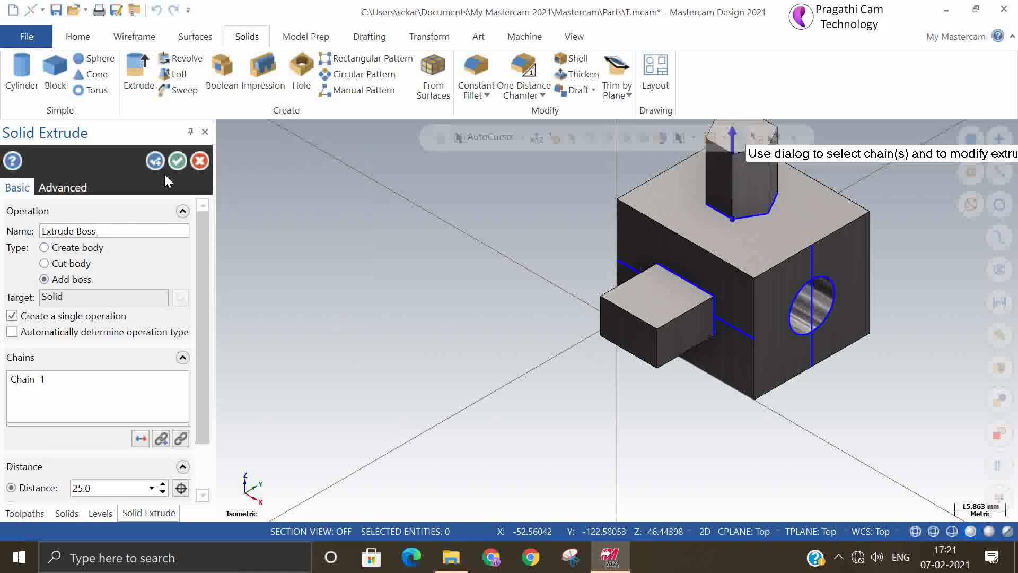
left_click(176, 160)
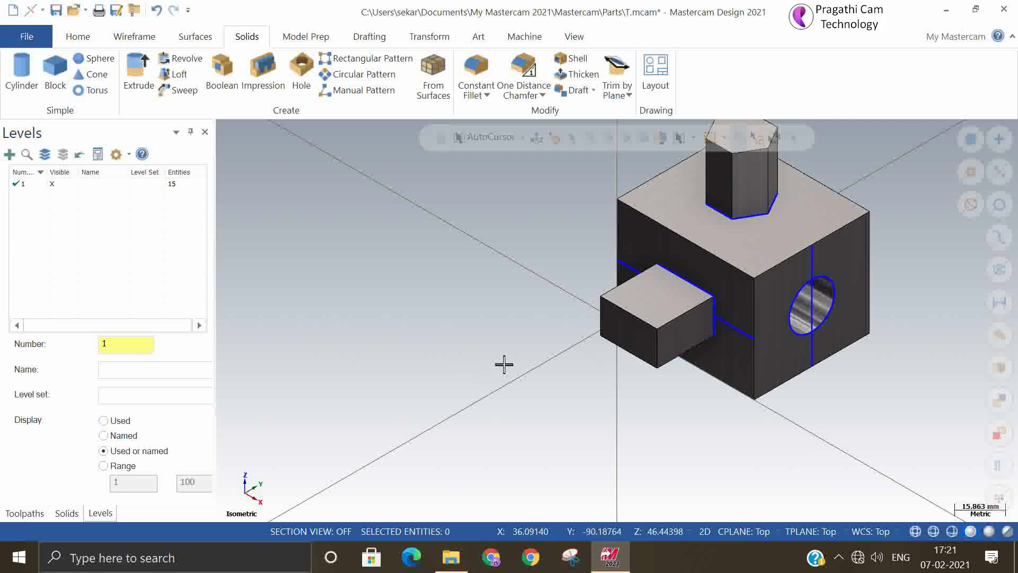
mouse_move(757, 405)
middle_mouse_down()
mouse_move(675, 404)
mouse_move(613, 435)
mouse_move(660, 437)
mouse_move(746, 403)
middle_mouse_up()
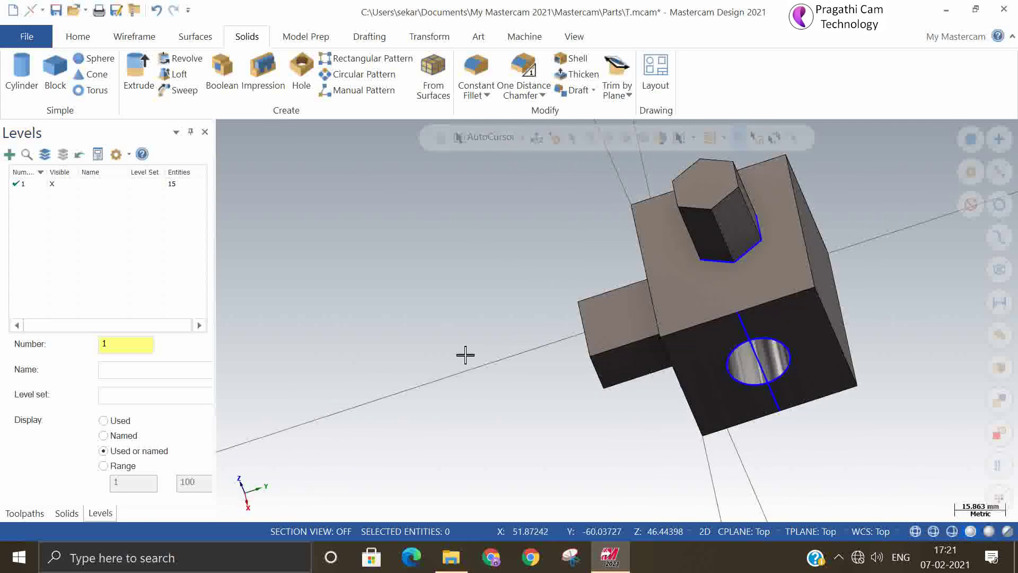
right_click(467, 346)
left_click(495, 187)
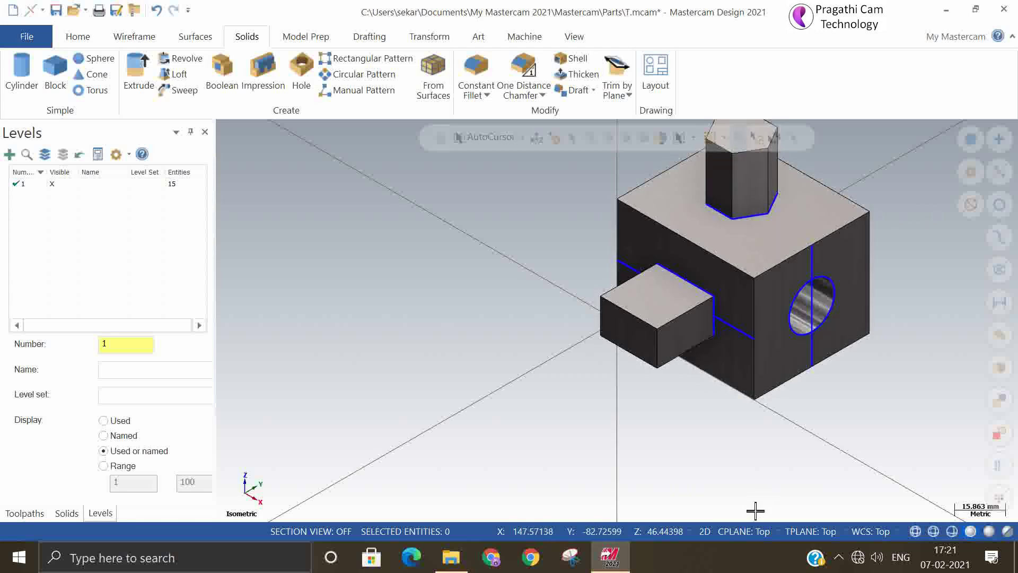
- Set the construction plane to Back and take its depth from the upper corner shared by the block's back and right faces
left_click(740, 533)
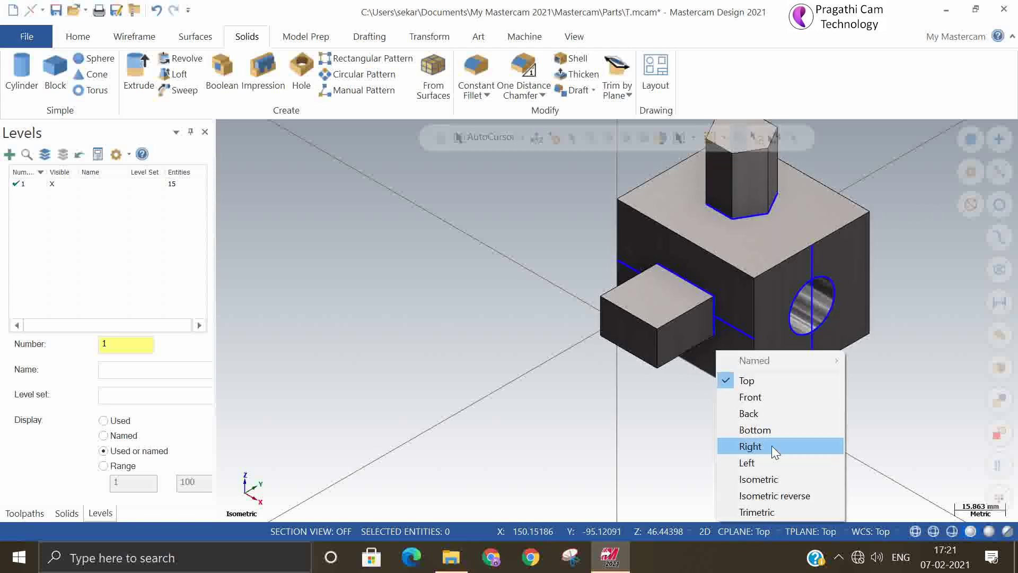
left_click(771, 414)
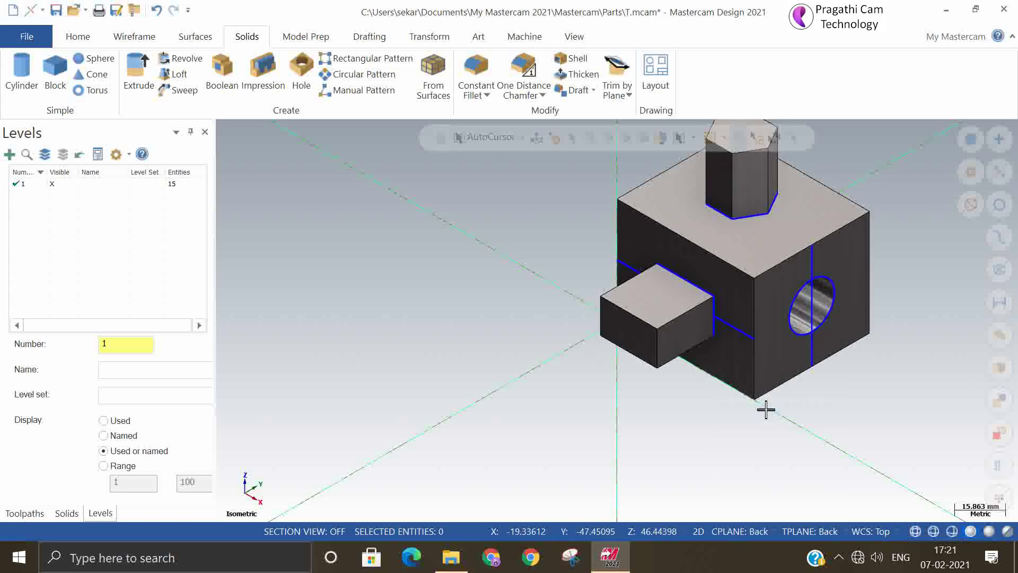
left_click(632, 534)
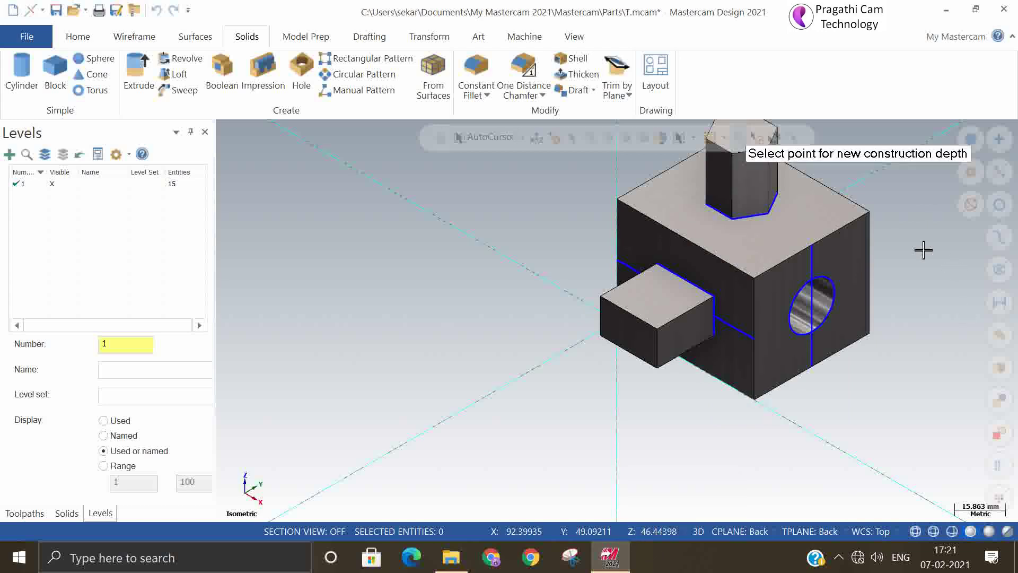
left_click(870, 212)
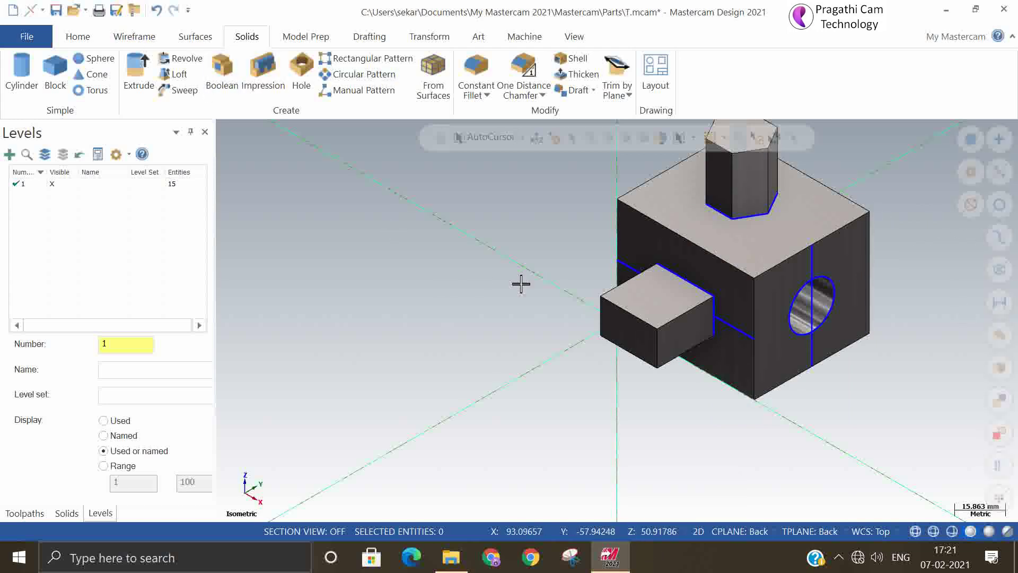
- Draw a closed, roughly circular manual spline freehand near the middle of the block's back face
middle_click_drag(520, 284, 371, 275)
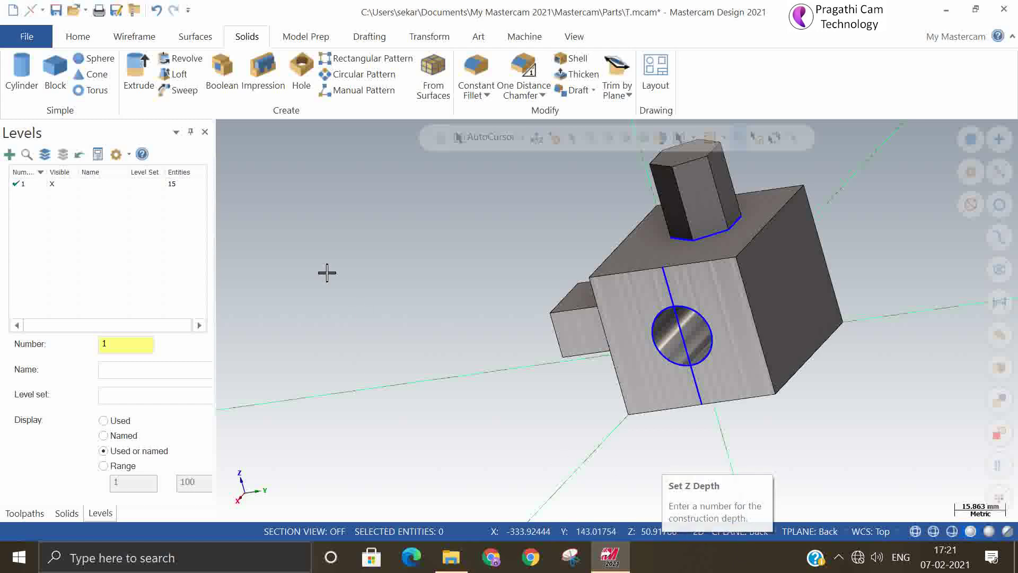
left_click(134, 36)
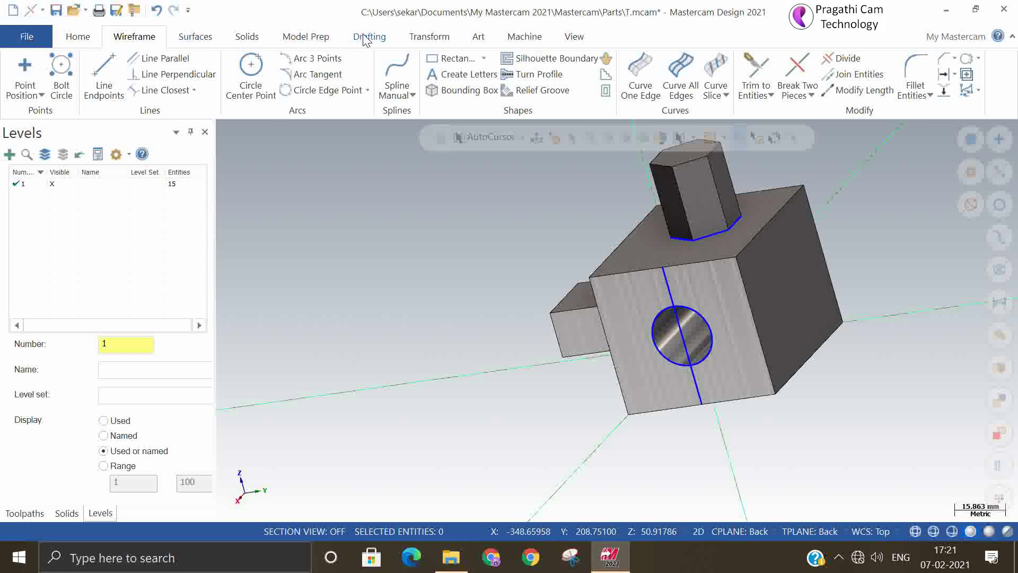
left_click(239, 40)
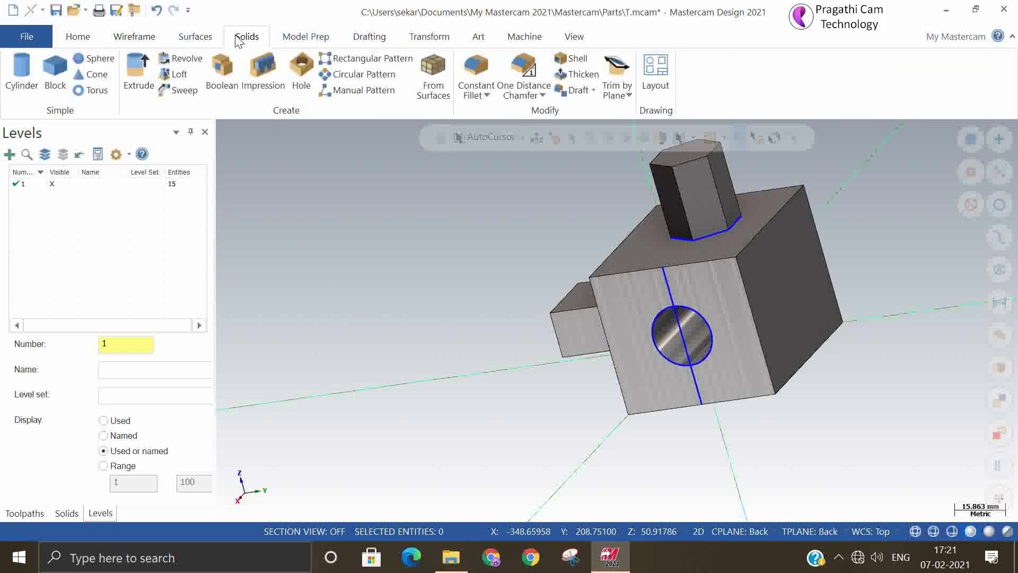
left_click(200, 43)
left_click(144, 43)
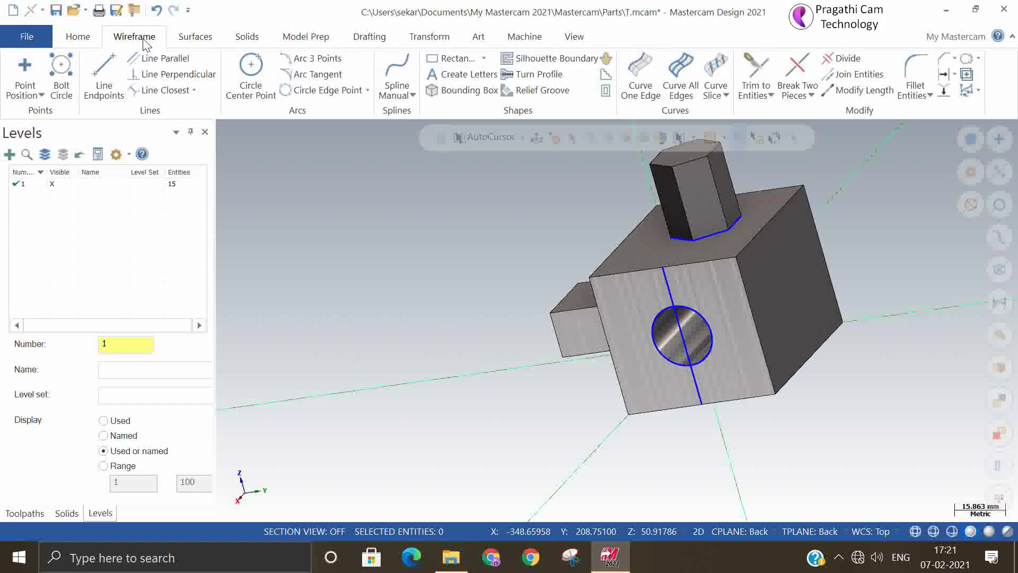
left_click(412, 94)
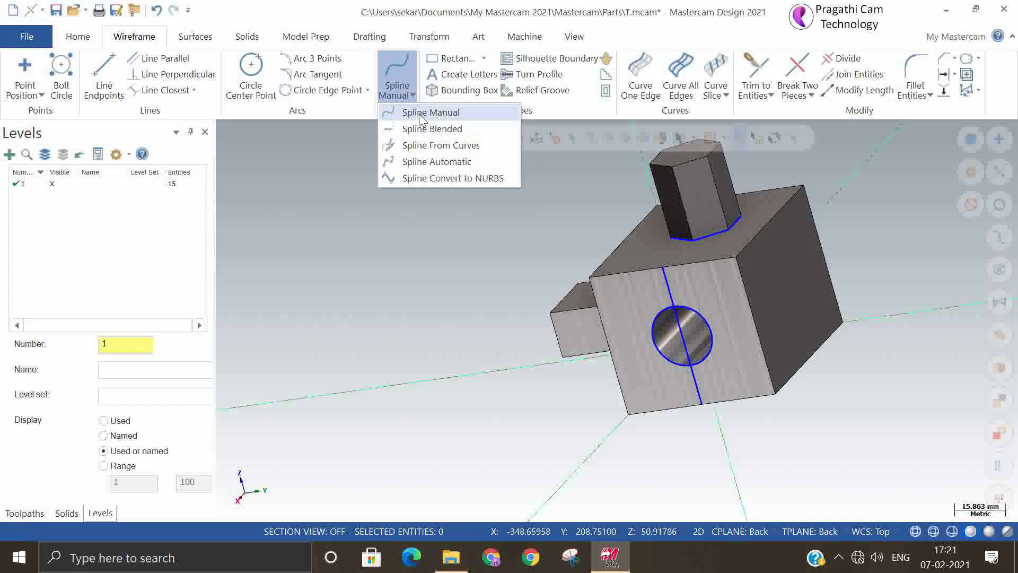
left_click(424, 113)
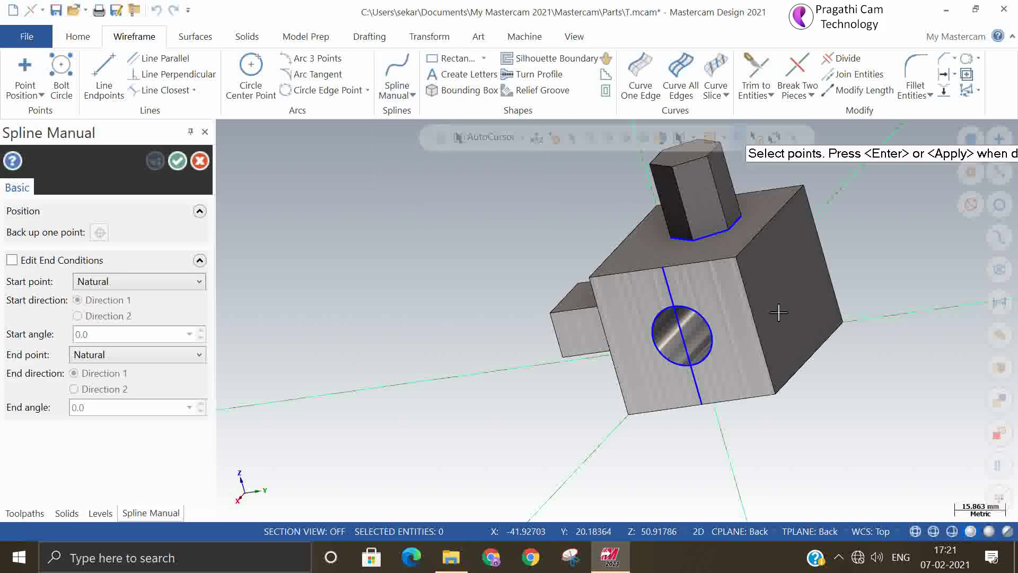
middle_click_drag(780, 312, 723, 325)
left_click(785, 306)
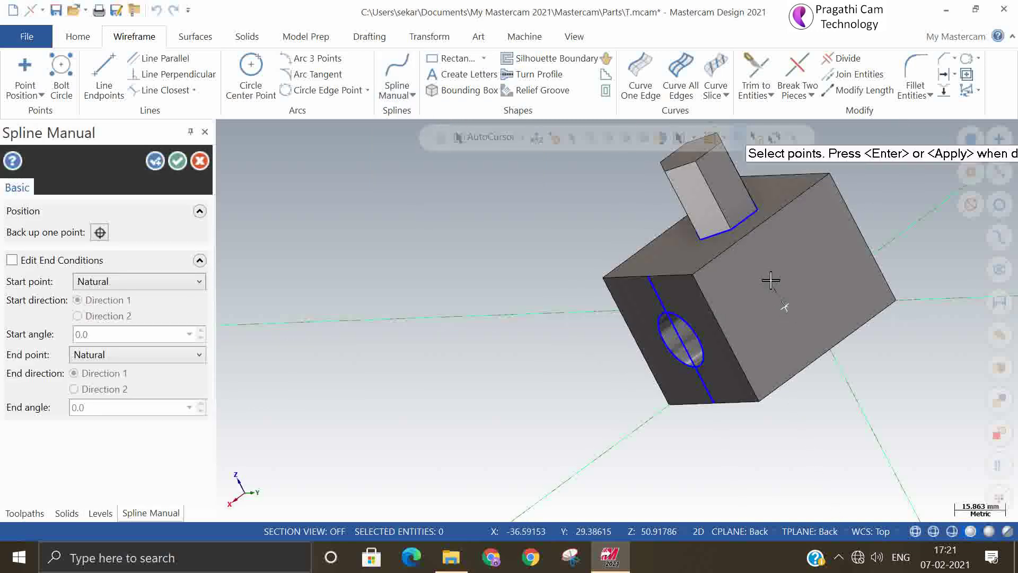
left_click(790, 258)
left_click(816, 251)
left_click(834, 273)
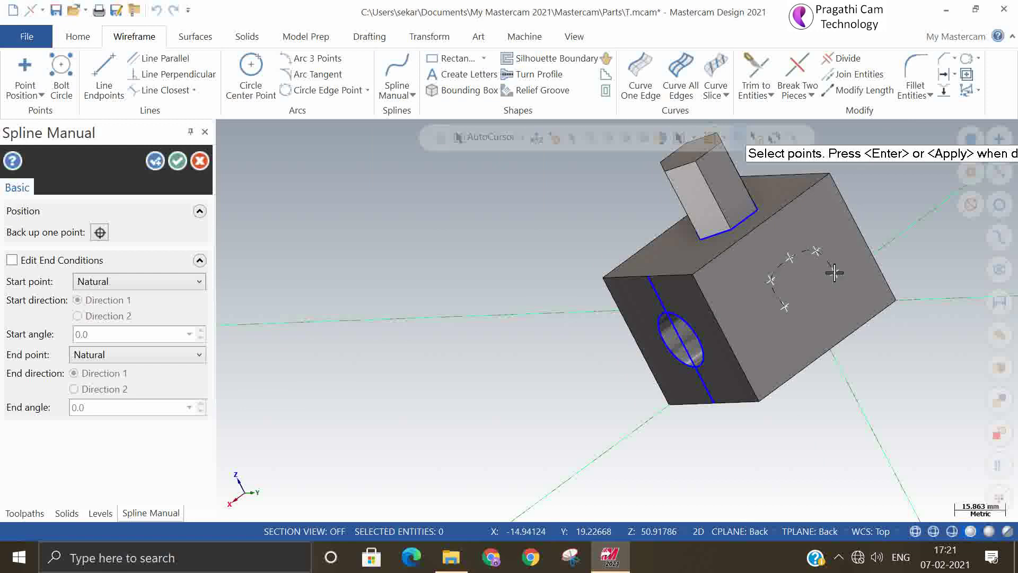
left_click(816, 307)
left_click(796, 313)
key("Return")
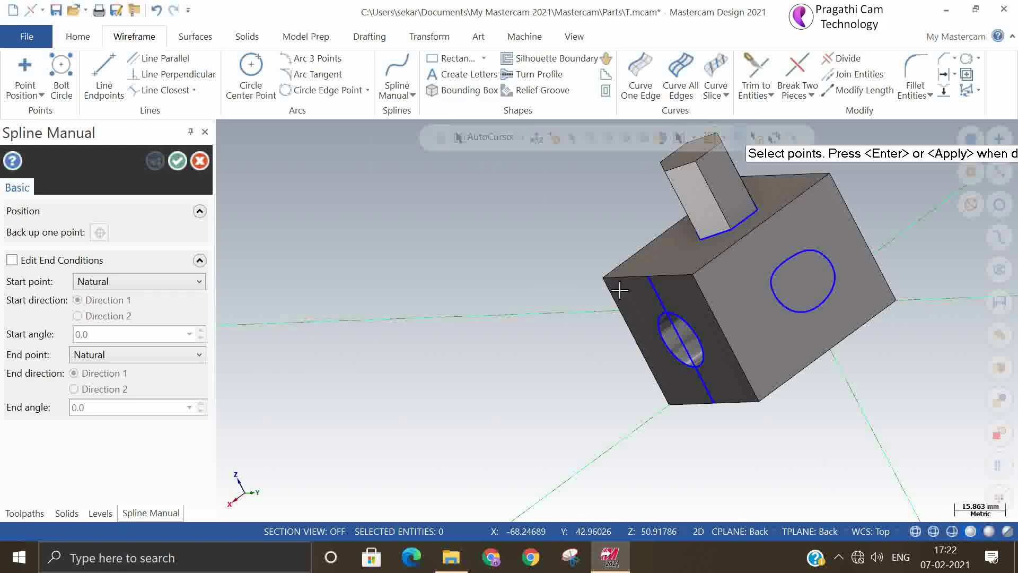
left_click(177, 160)
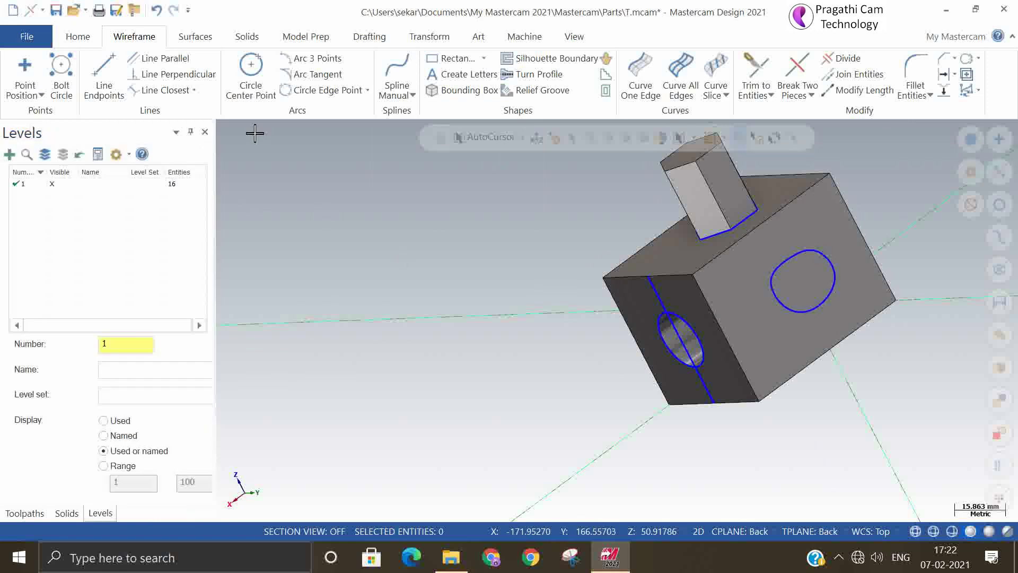
- Extrude the closed spline 25 mm outward from the block's back face as an Add boss operation
left_click(231, 43)
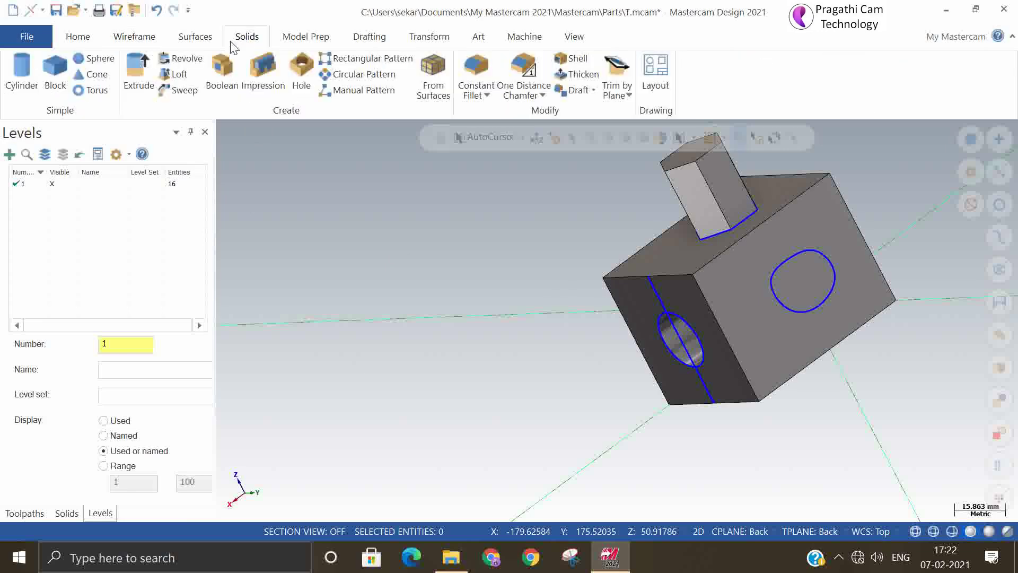
left_click(137, 74)
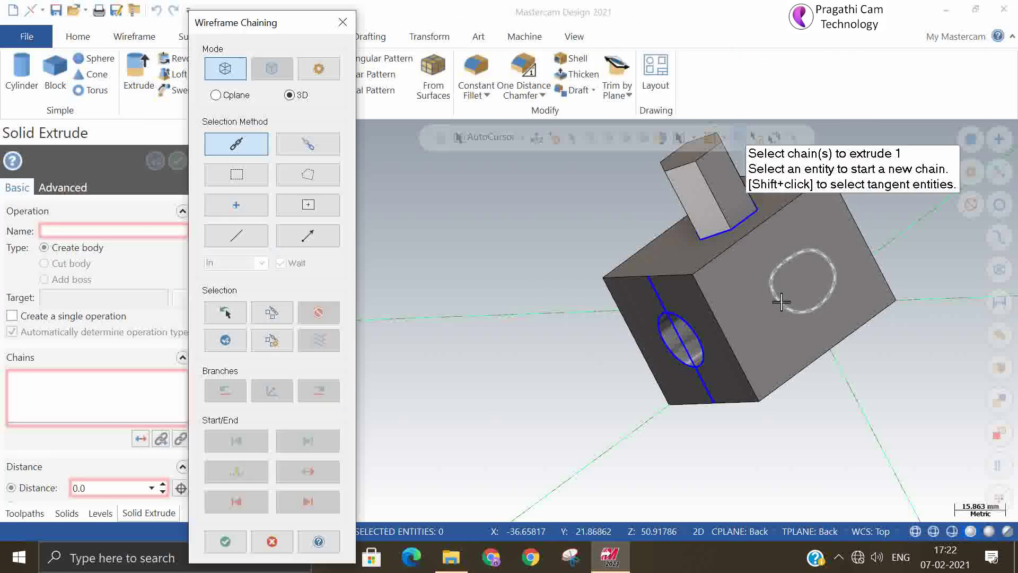
left_click(781, 302)
left_click(237, 547)
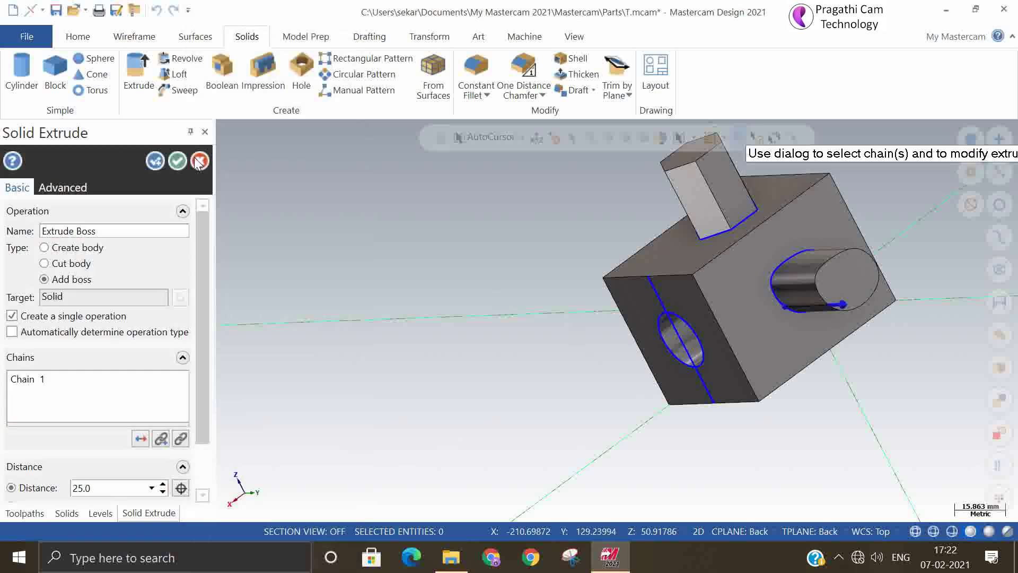
left_click(181, 160)
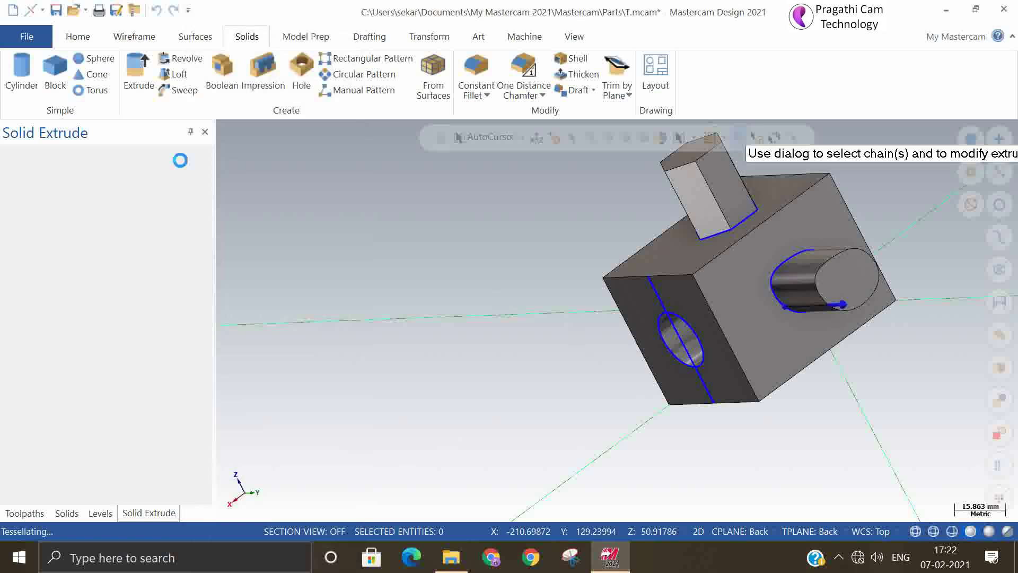
middle_click_drag(471, 371, 619, 363)
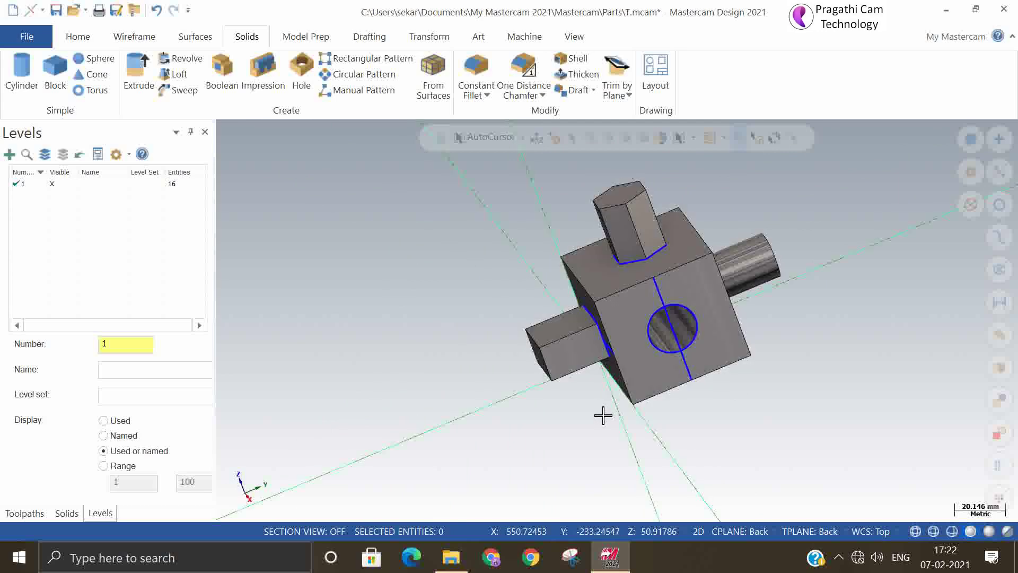
right_click(743, 403)
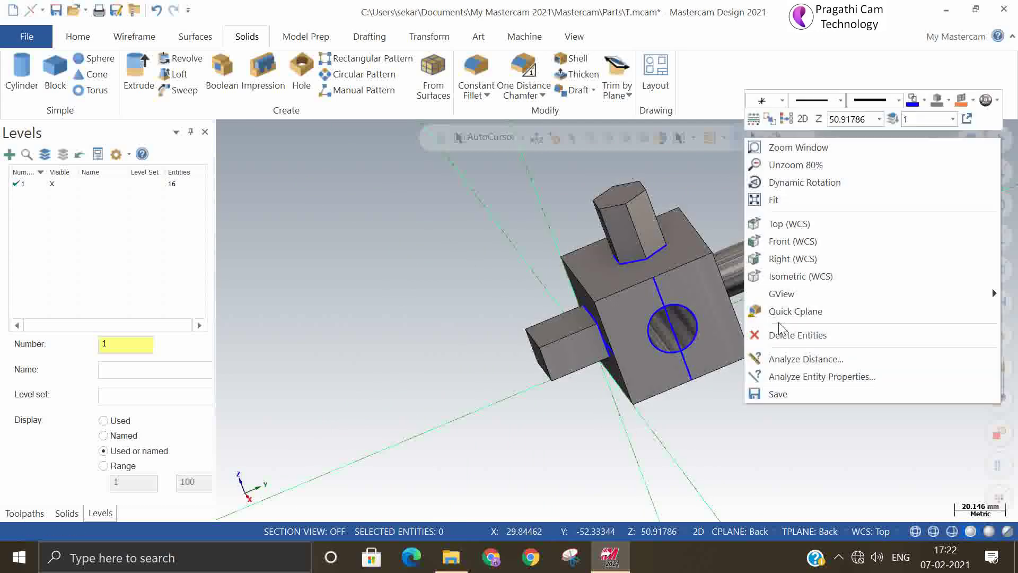
left_click(793, 280)
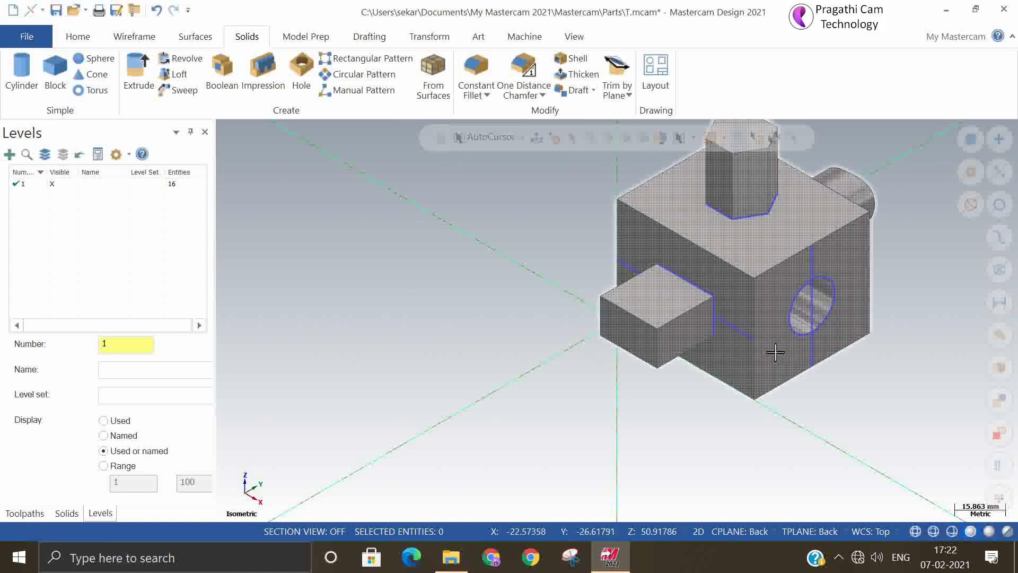
- Set the construction plane to Left and take its depth from the upper corner shared by the block's front and left faces
left_click(715, 530)
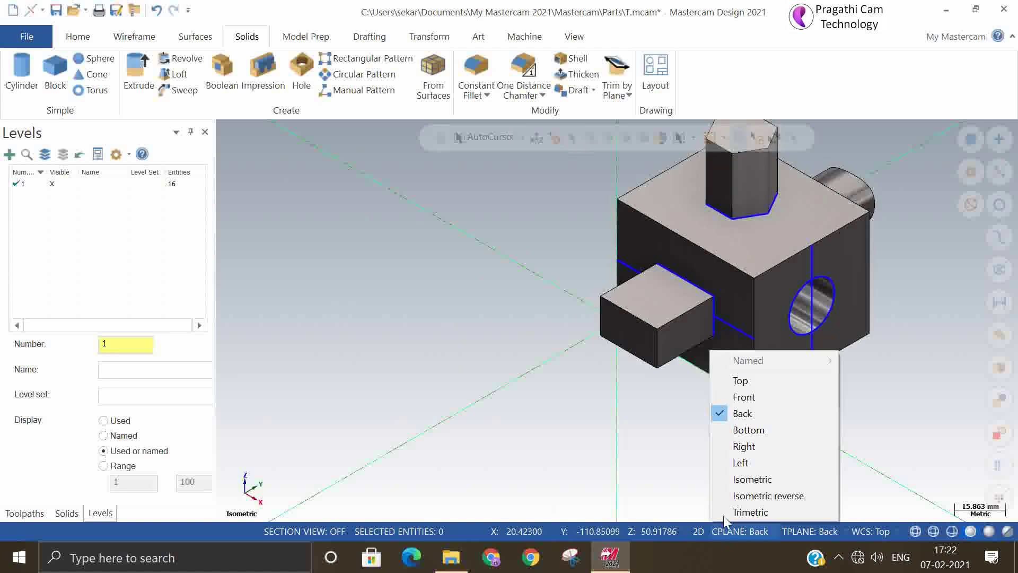
left_click(741, 463)
left_click(640, 532)
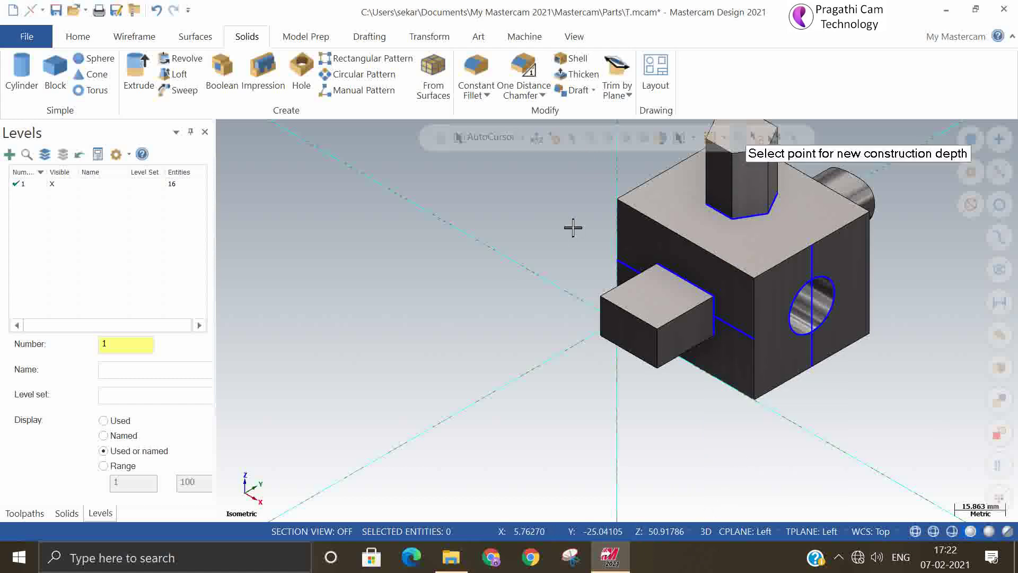
left_click(623, 208)
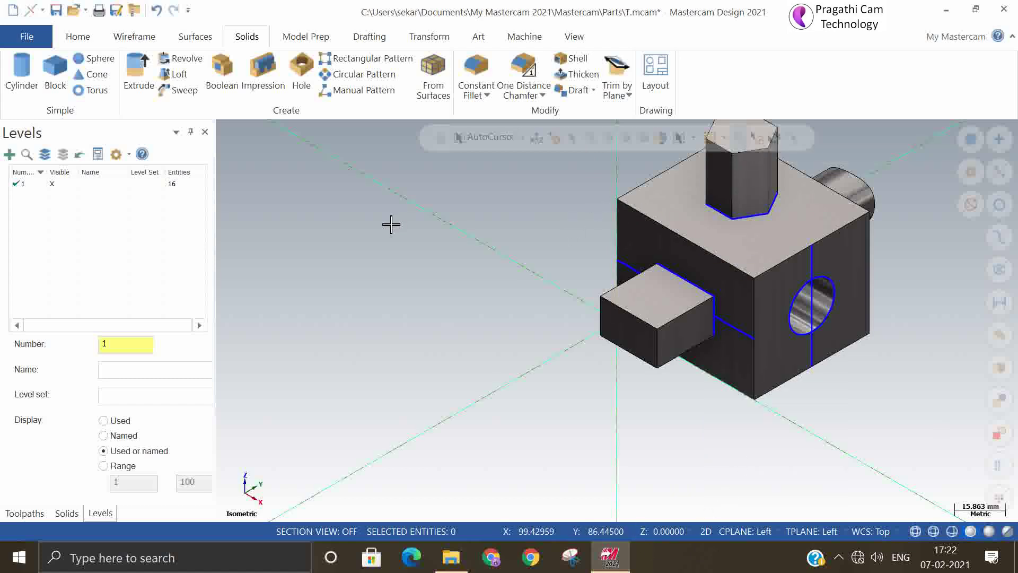
- Draw four center-point circles of about 3 mm radius, one near each corner of the block's left face
right_click(391, 224)
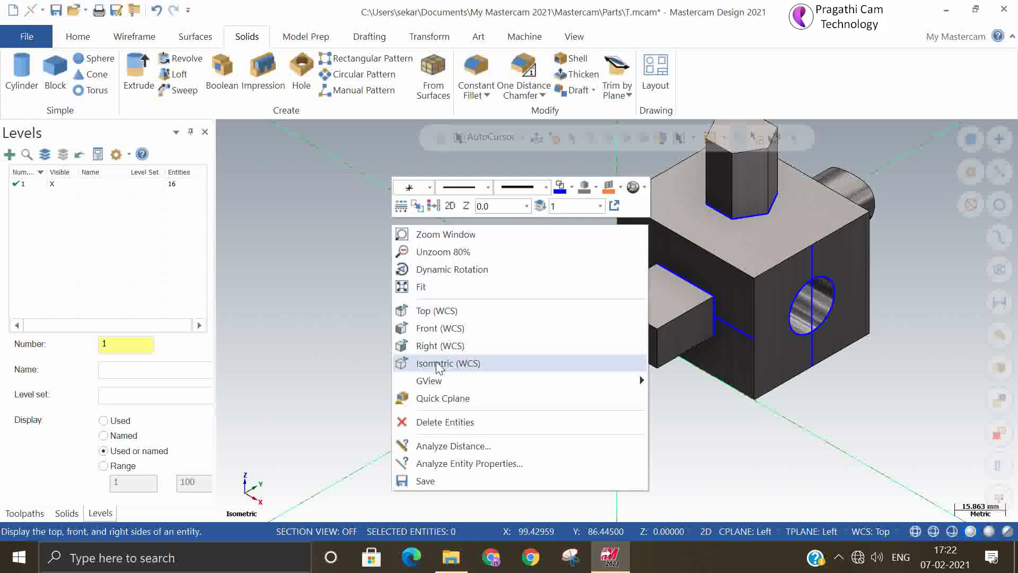
mouse_move(541, 386)
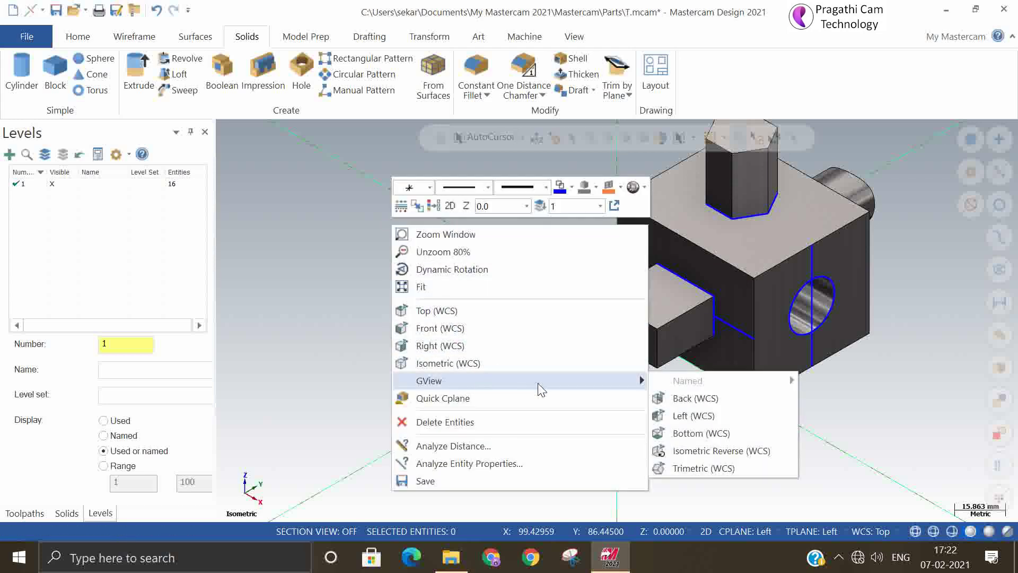
left_click(711, 419)
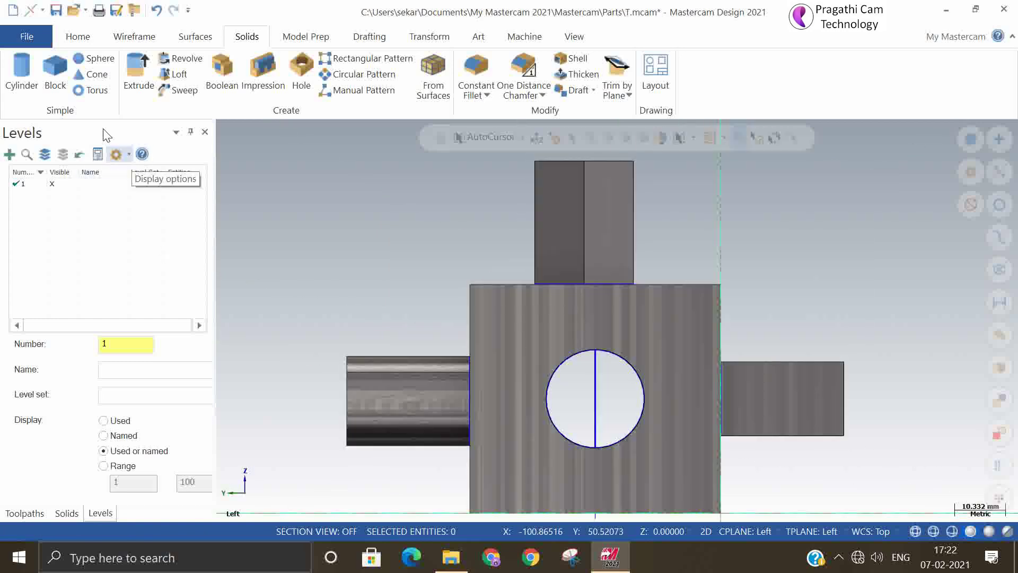
left_click(137, 38)
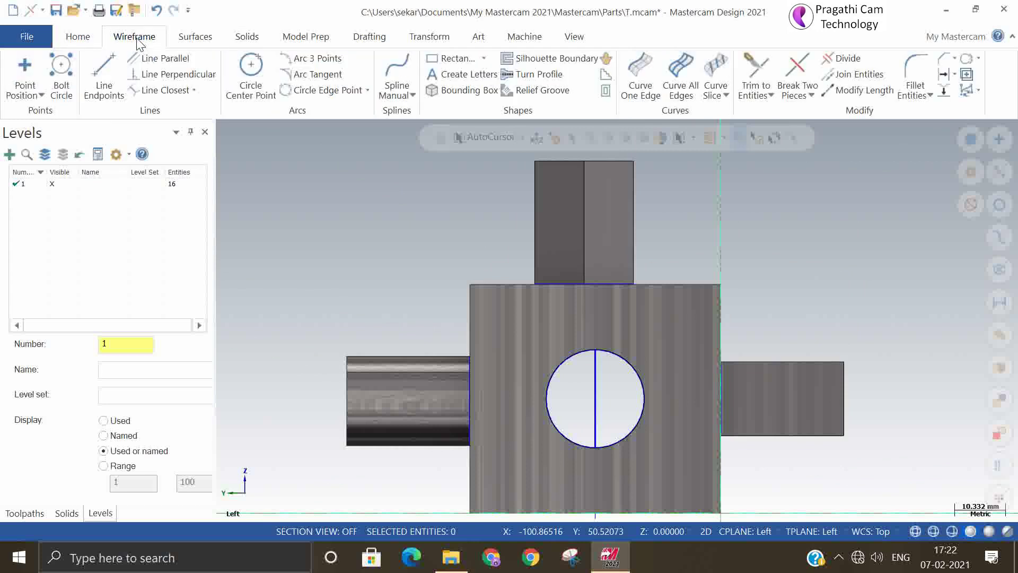
left_click(252, 68)
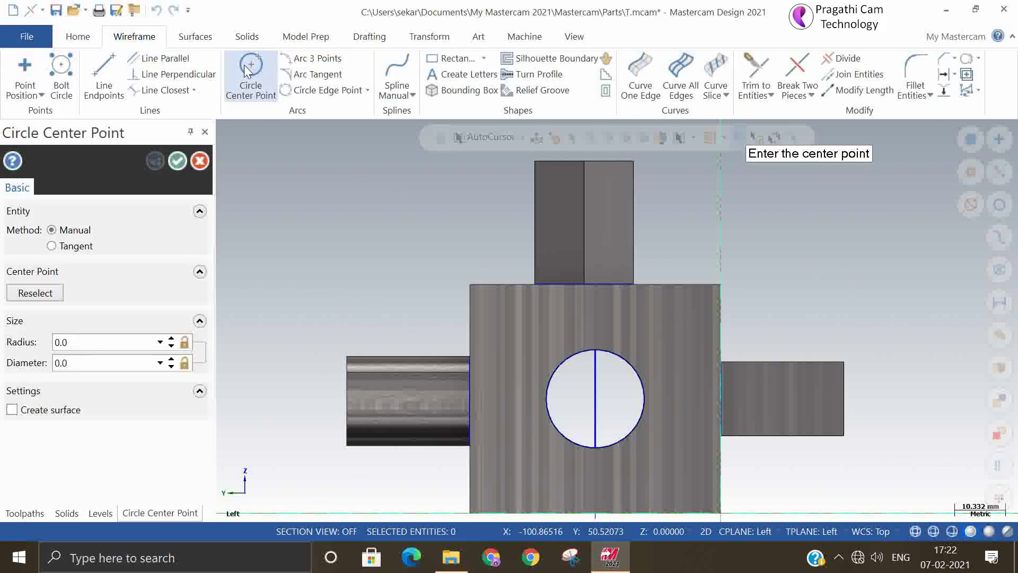
left_click(506, 313)
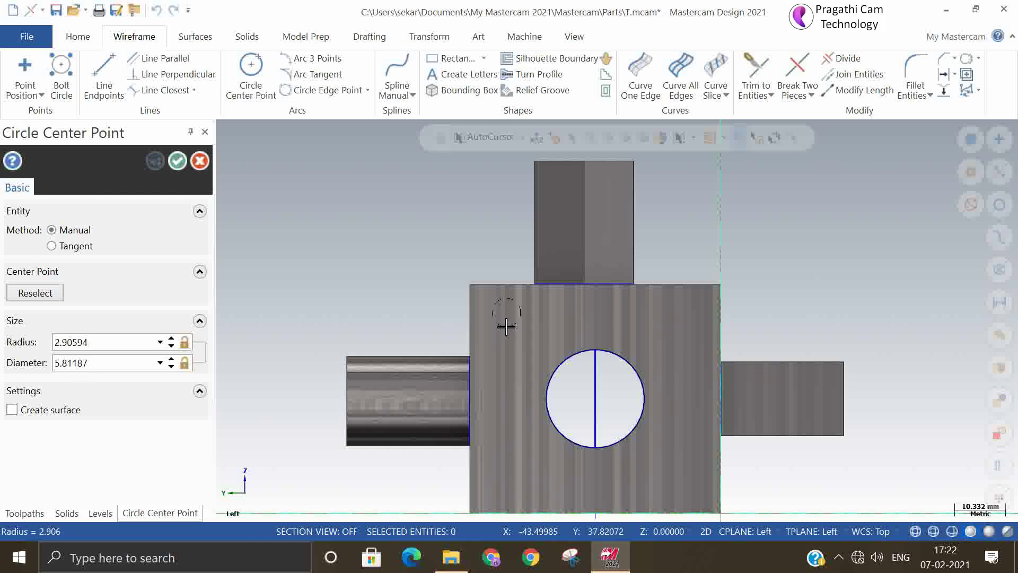
left_click(506, 327)
left_click(686, 307)
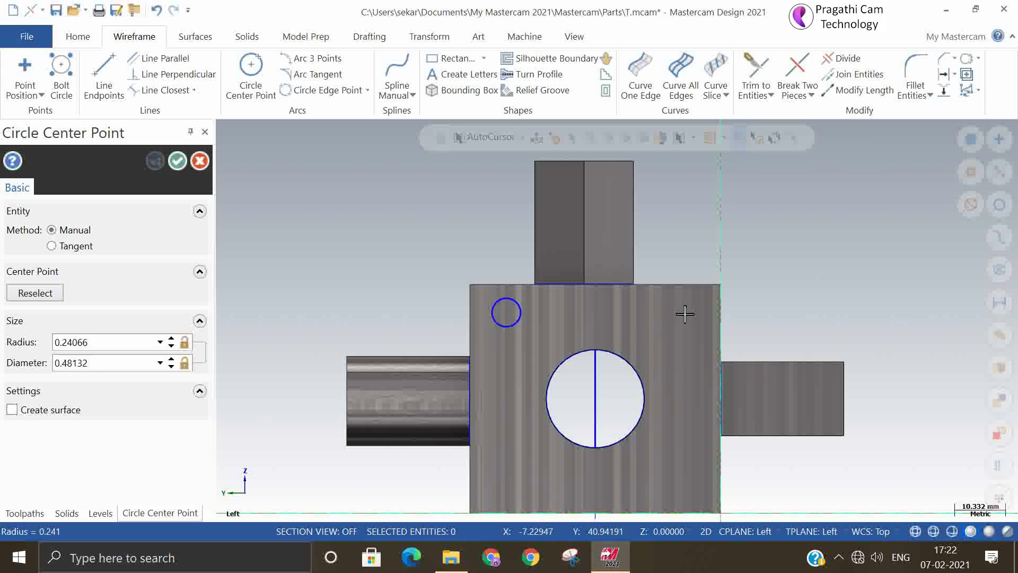
left_click(687, 320)
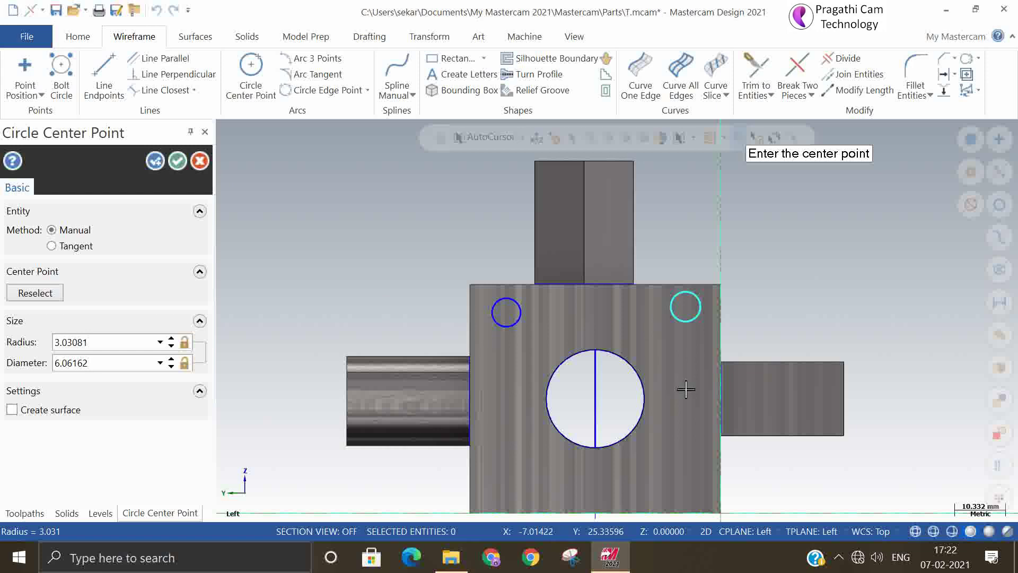
left_click(680, 485)
left_click(693, 480)
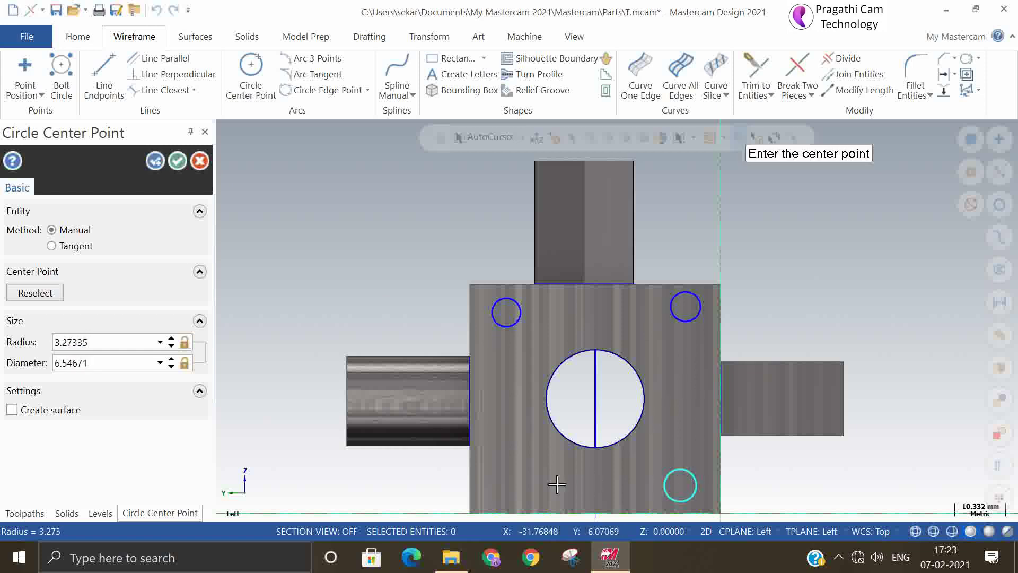
left_click(508, 485)
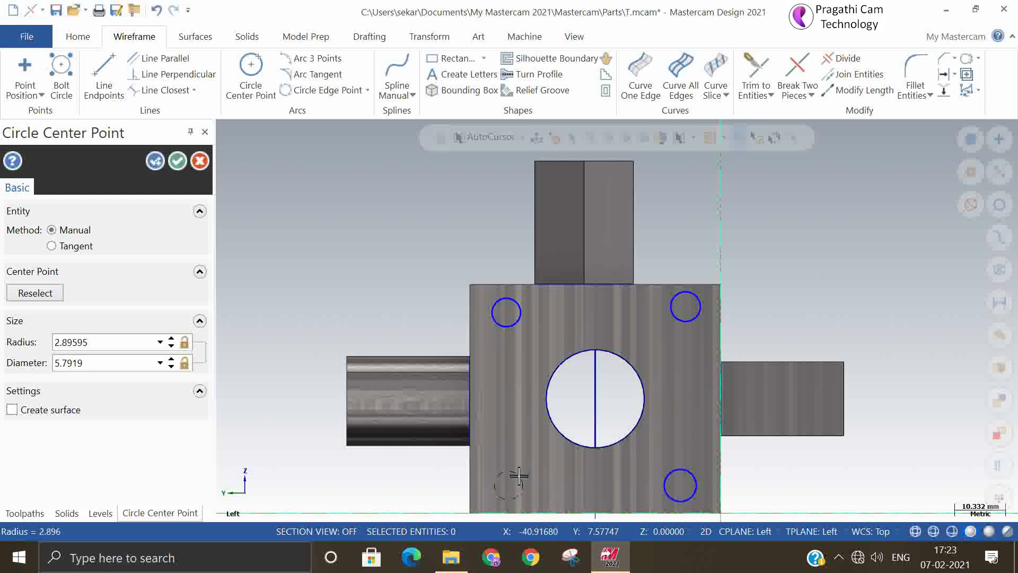
left_click(517, 476)
left_click(177, 159)
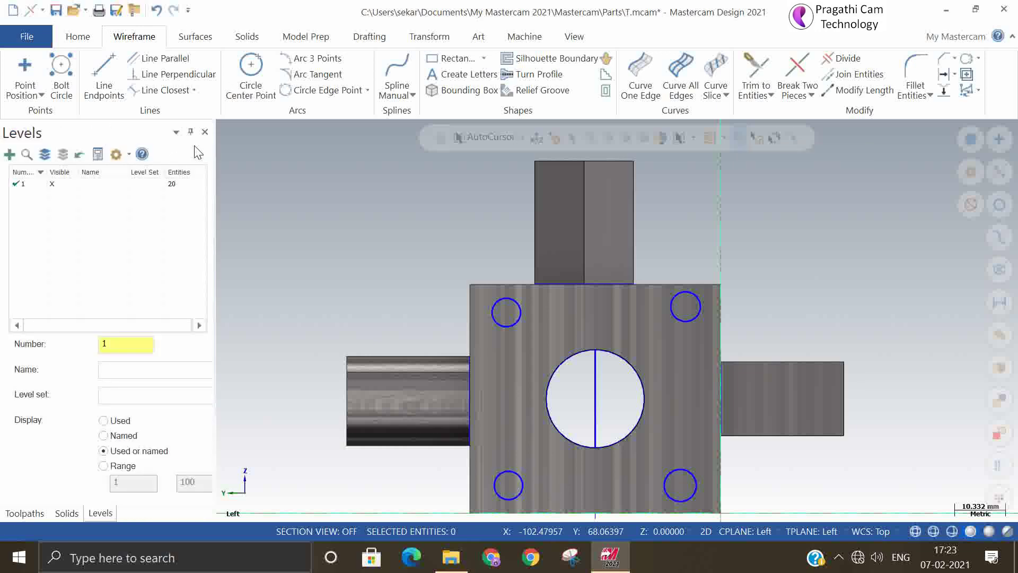
- Extrude the four corner circles 25 mm outward from the block's left face as an Add boss operation
left_click(246, 37)
left_click(139, 74)
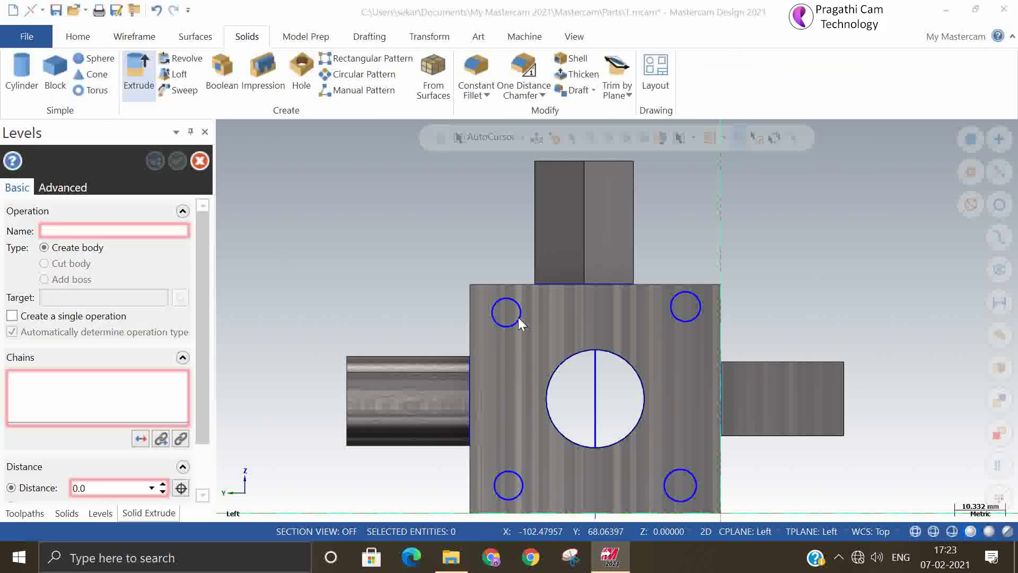
left_click(516, 322)
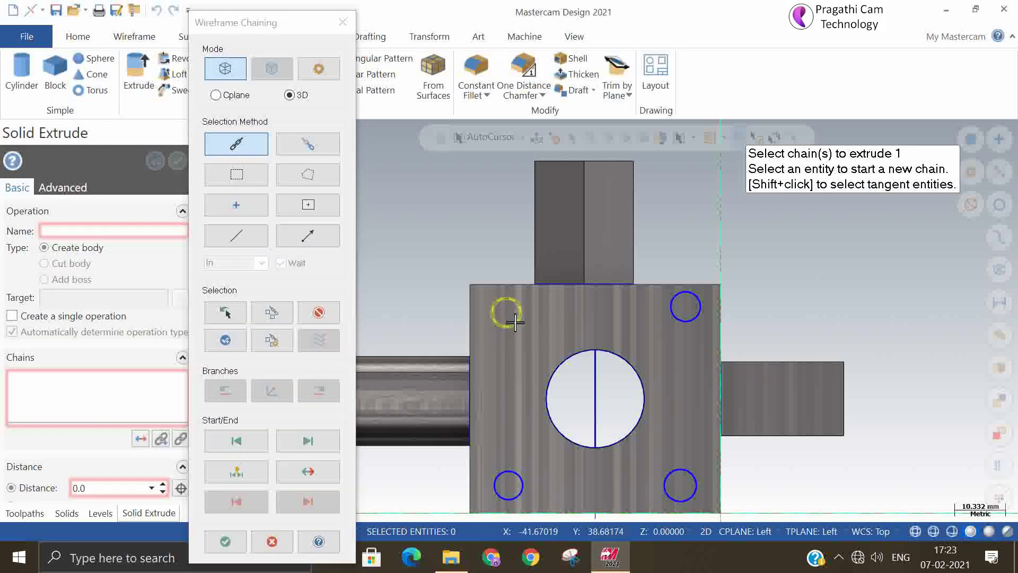
left_click(682, 321)
left_click(695, 485)
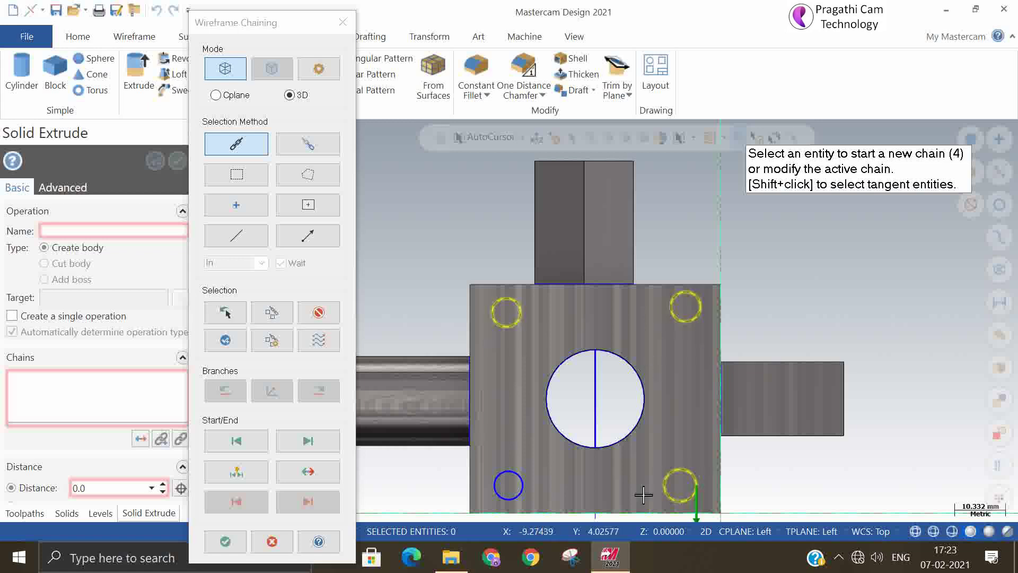
left_click(505, 484)
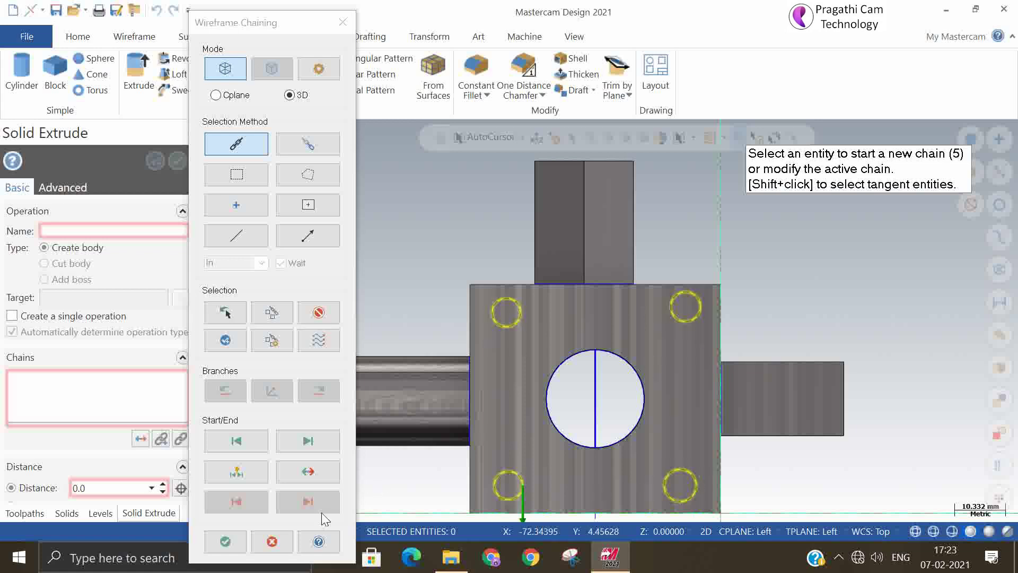
left_click(225, 541)
middle_click_drag(522, 362, 507, 367)
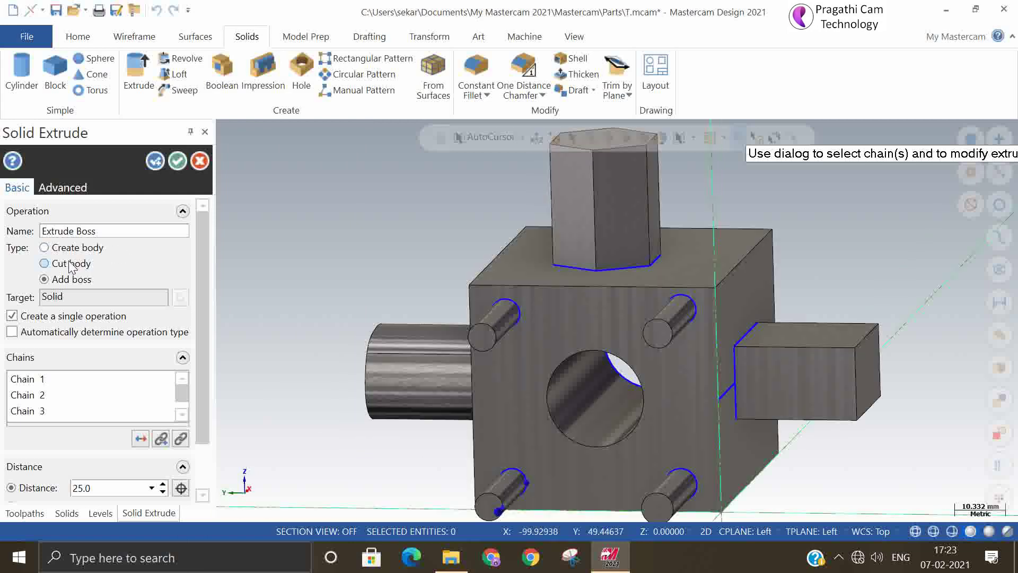
left_click(178, 165)
- Set the construction plane to Bottom and take its depth from the lower corner shared by the block's front and right faces
scroll(380, 264, "down", 3)
middle_click_drag(702, 350, 769, 320)
right_click(786, 257)
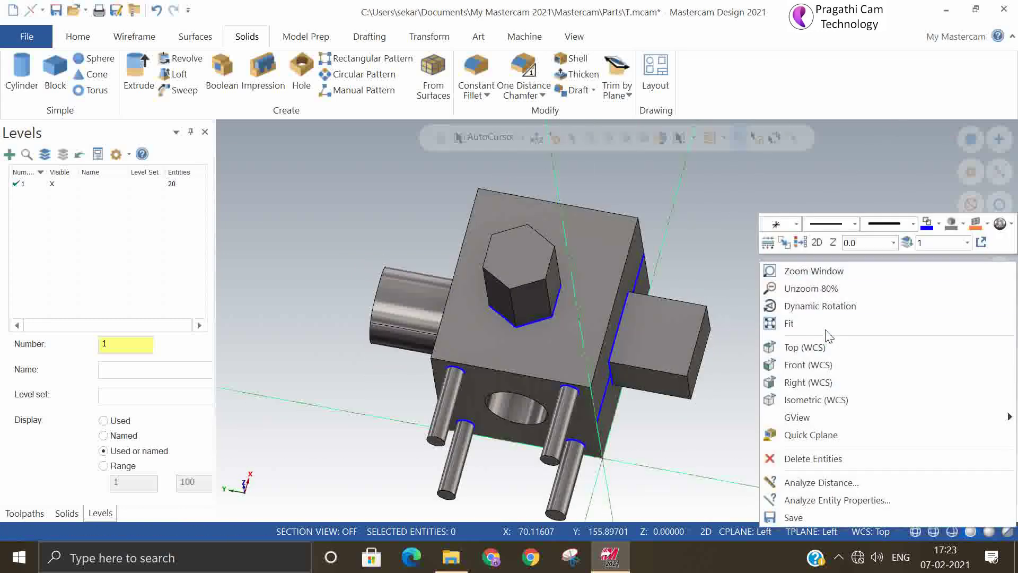
left_click(820, 400)
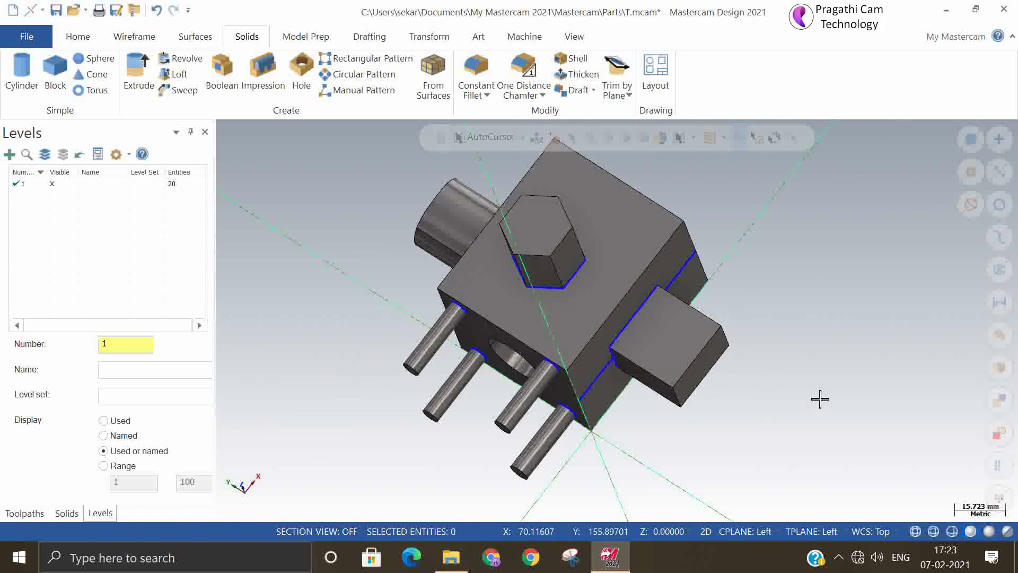
mouse_move(652, 414)
middle_mouse_down()
mouse_move(657, 293)
mouse_move(652, 341)
mouse_move(665, 351)
mouse_move(663, 339)
mouse_move(670, 366)
mouse_move(663, 334)
mouse_move(659, 391)
middle_mouse_up()
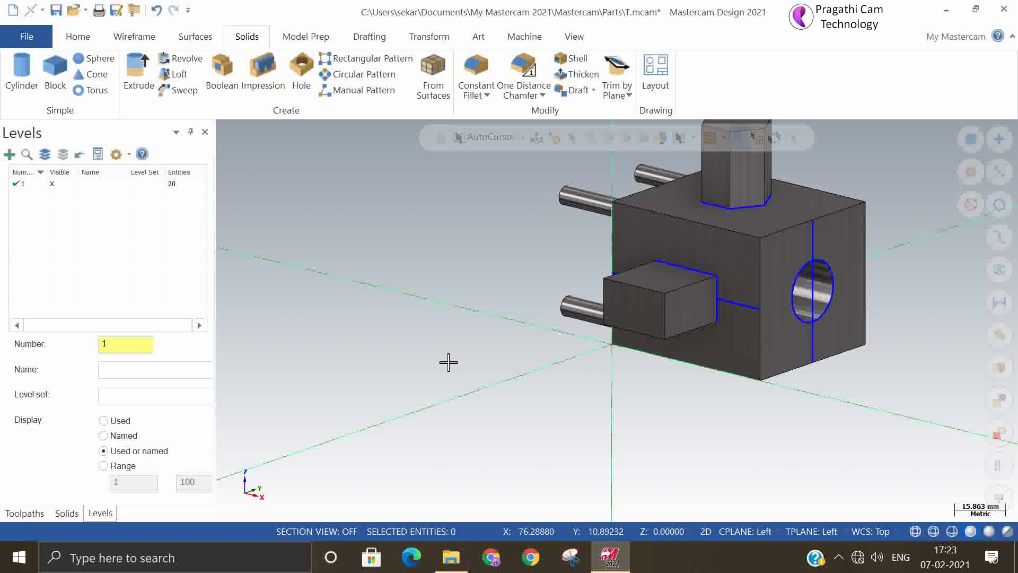
right_click(437, 348)
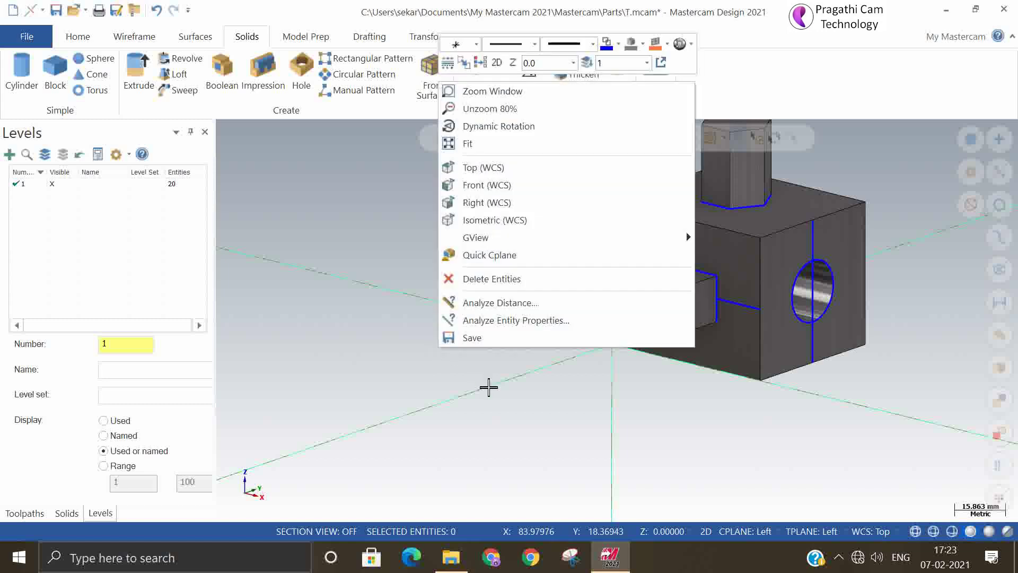
left_click(494, 220)
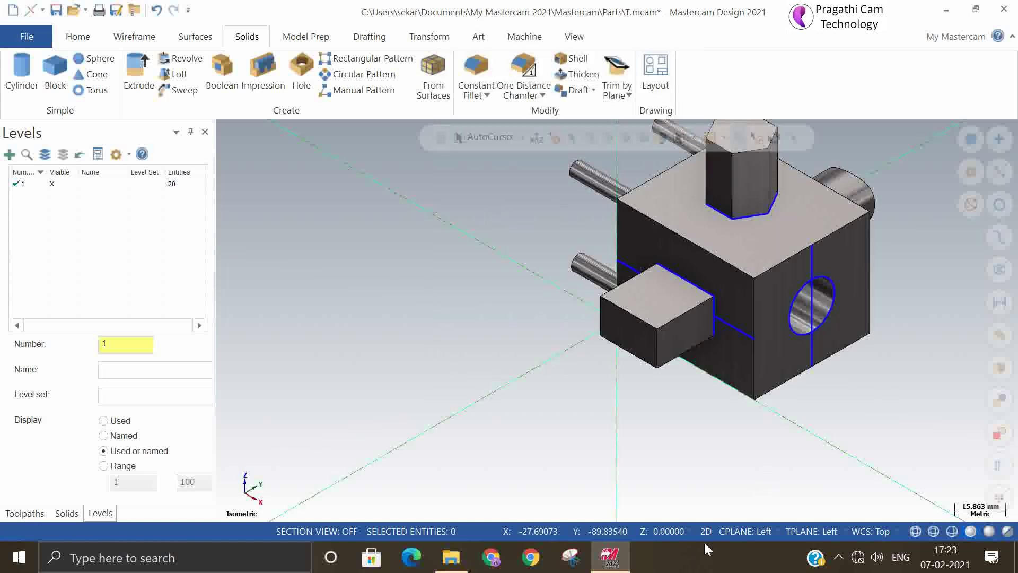
left_click(734, 532)
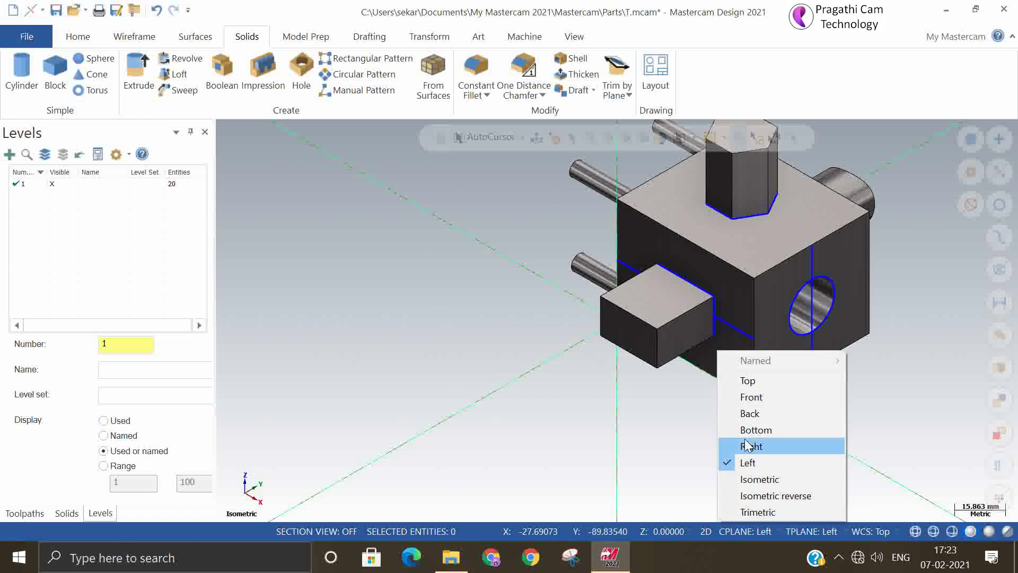
left_click(756, 430)
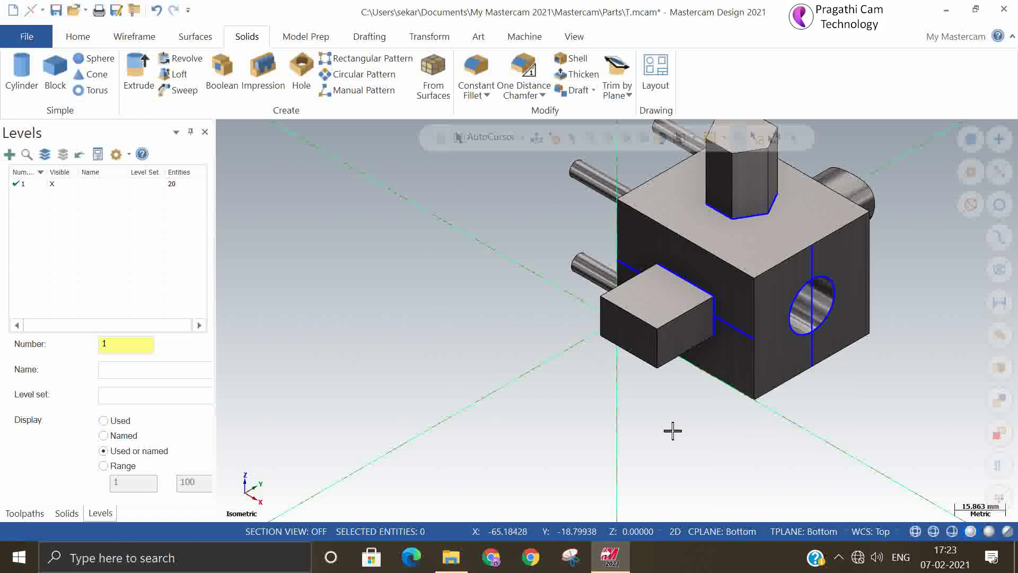
left_click(620, 533)
left_click(762, 403)
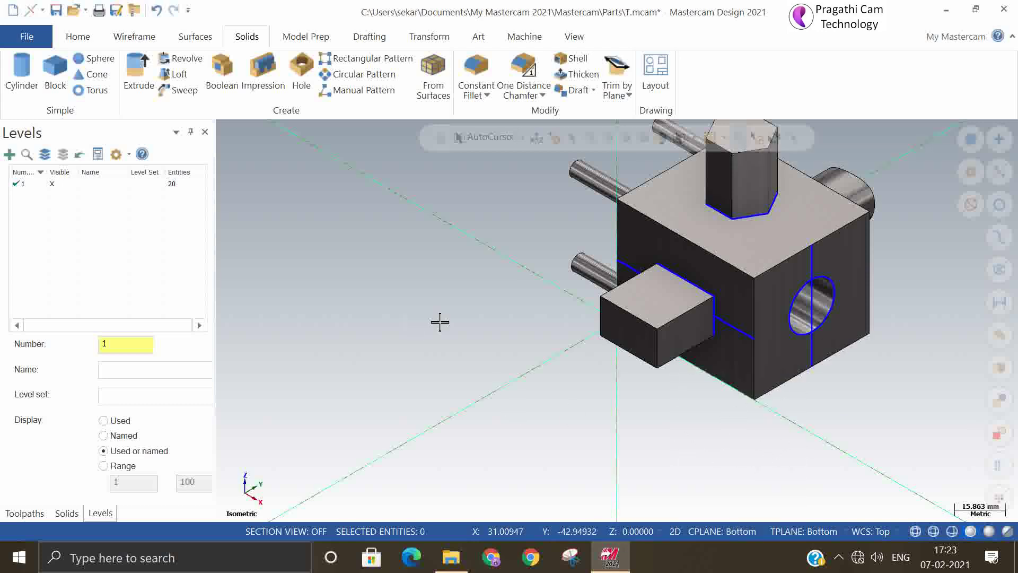
- Show the block in the Bottom view and enter the text "Test" for a new Create Letters operation
right_click(431, 291)
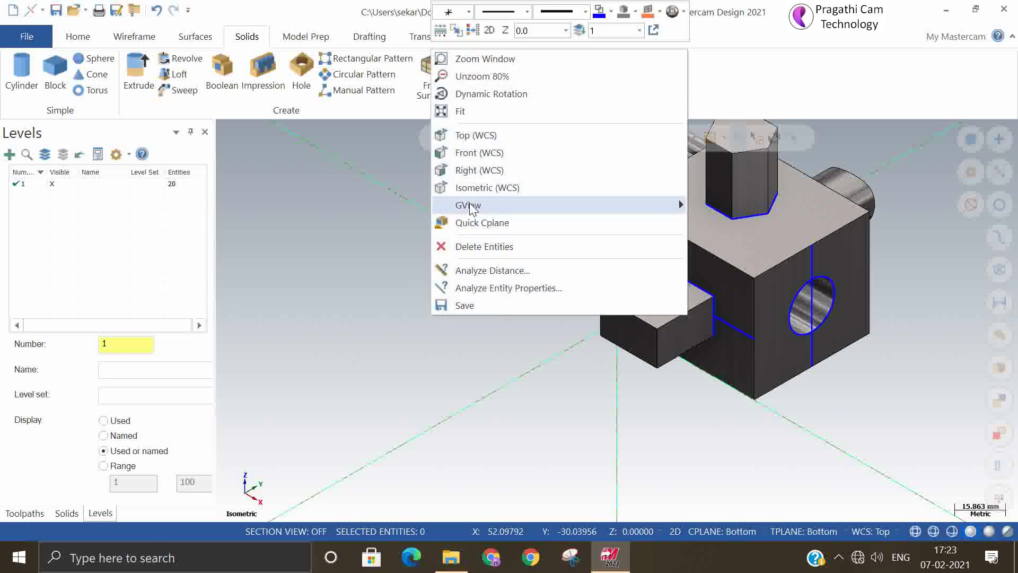
mouse_move(472, 209)
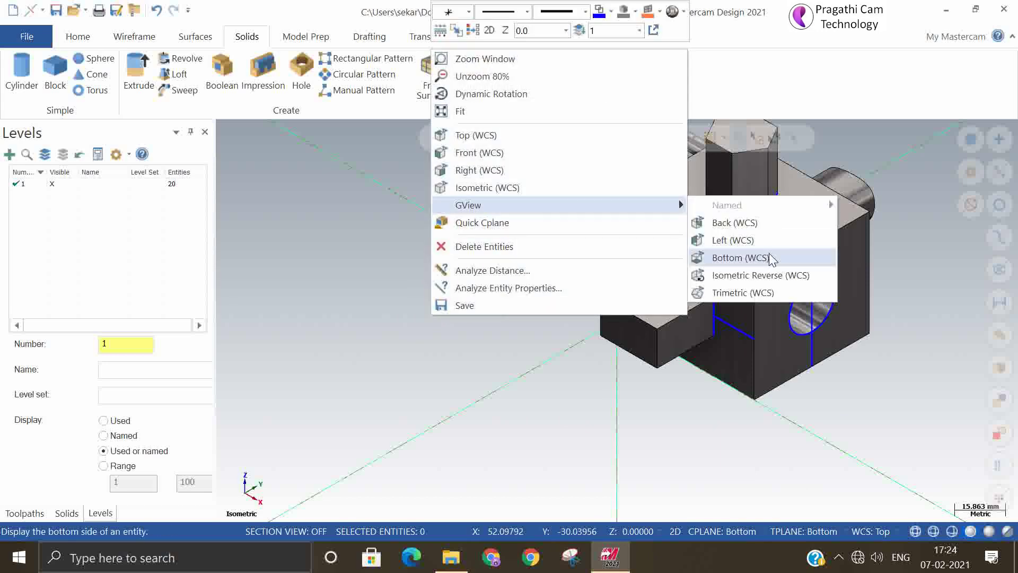
left_click(741, 258)
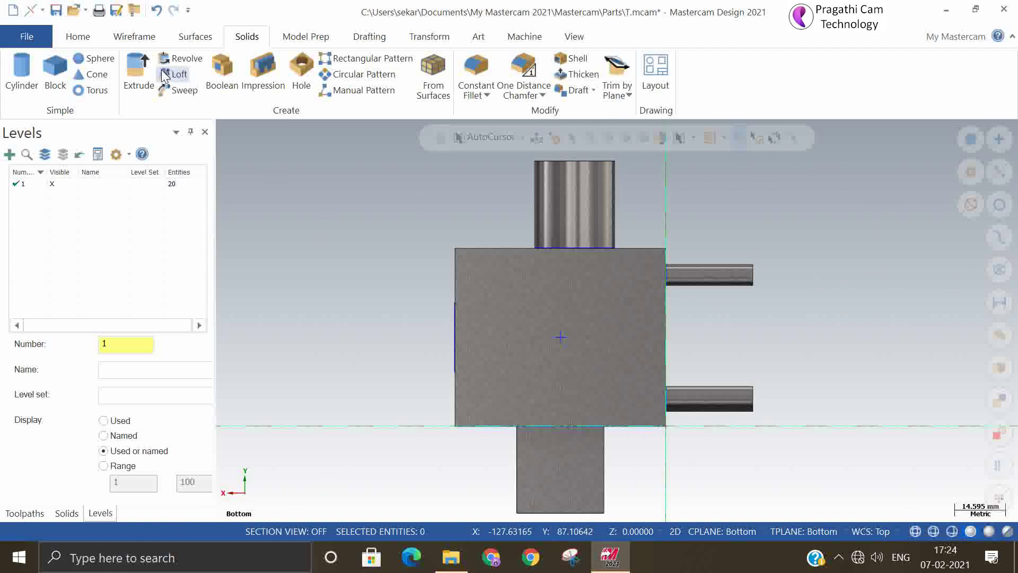
left_click(139, 38)
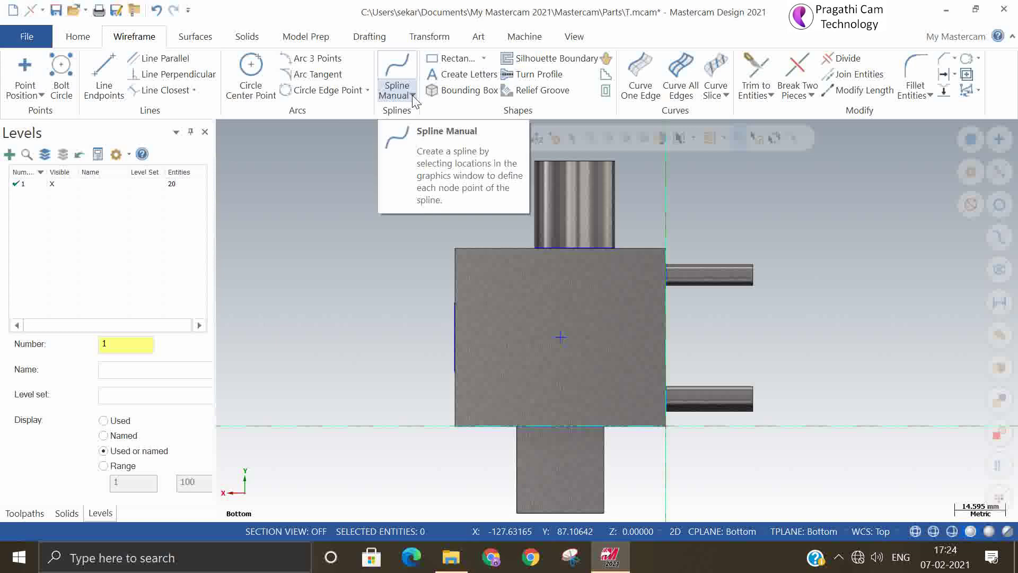
left_click(437, 79)
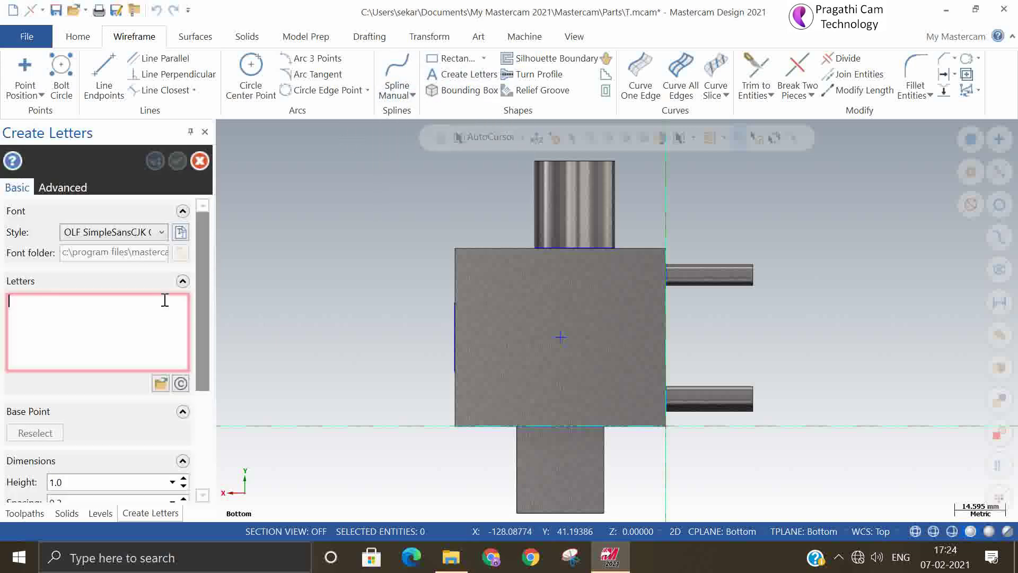
left_click(66, 318)
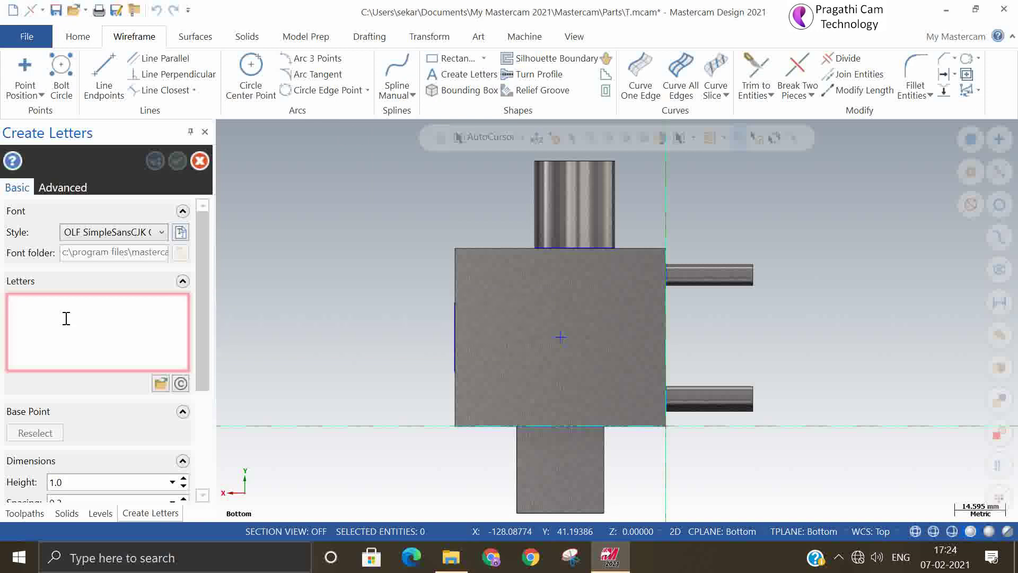
type("Test")
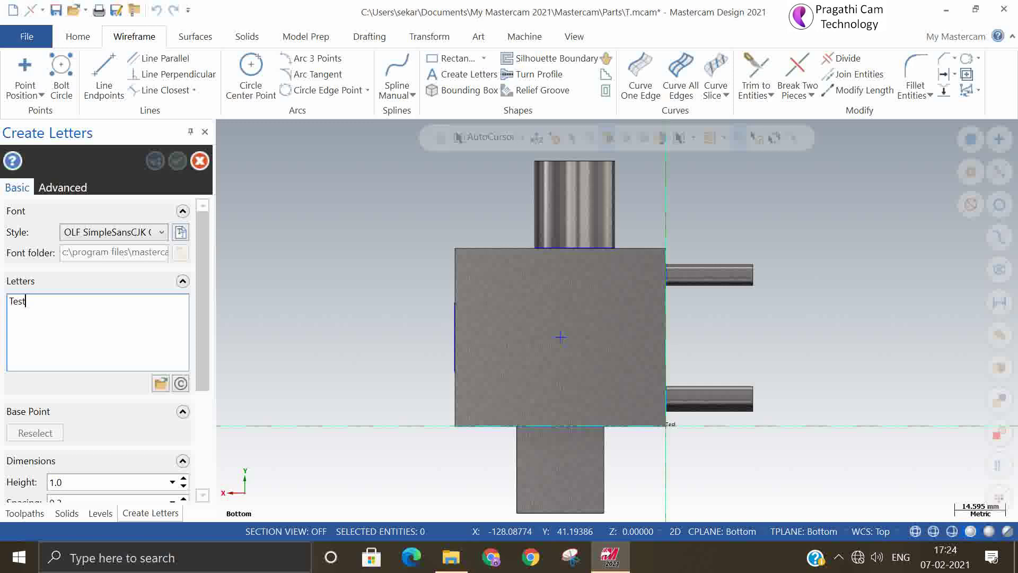
- Set the lettering to Mastercam (Block) Font and place it near the middle of the block's bottom face
left_click(116, 236)
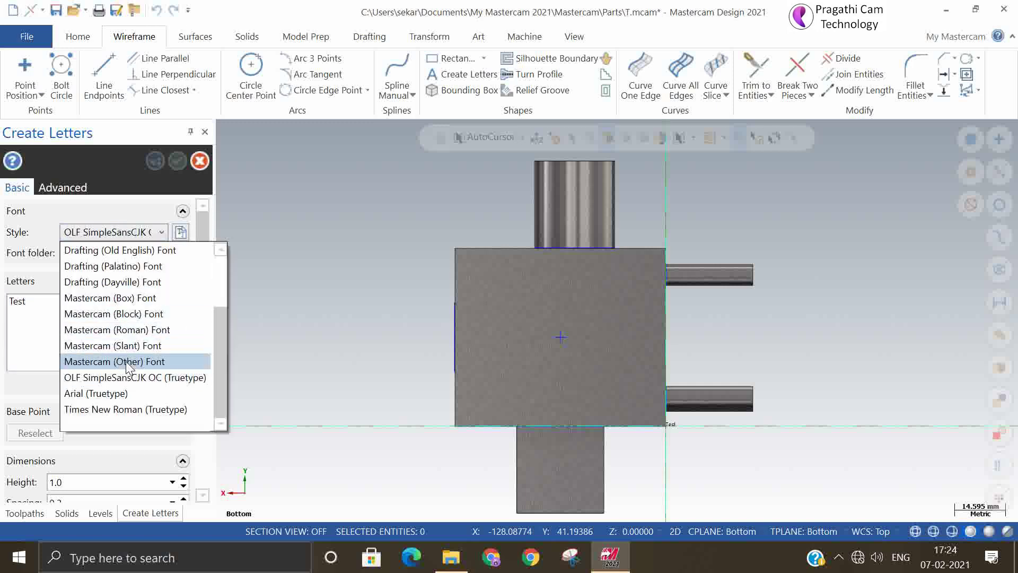
left_click(148, 298)
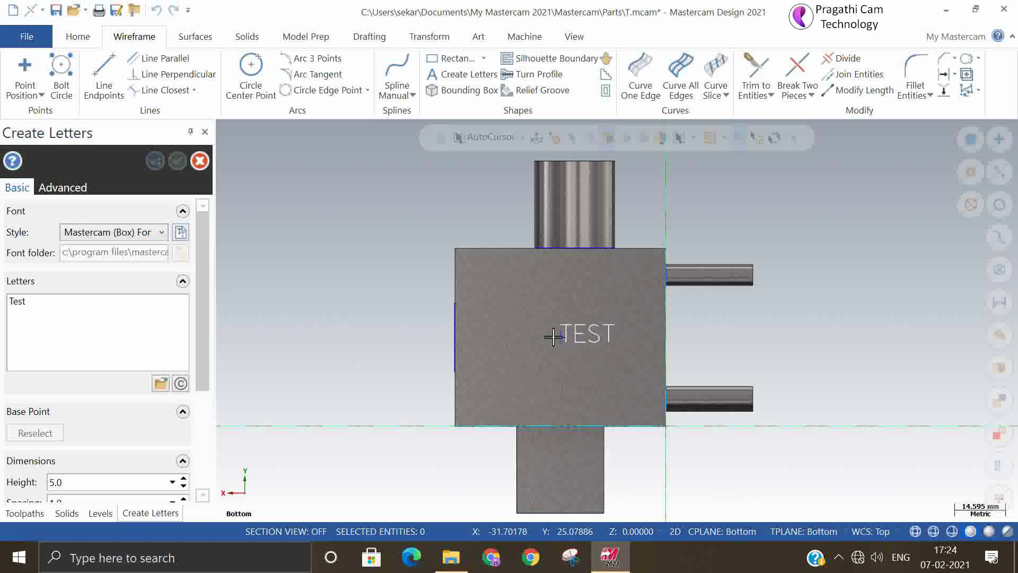
left_click(162, 233)
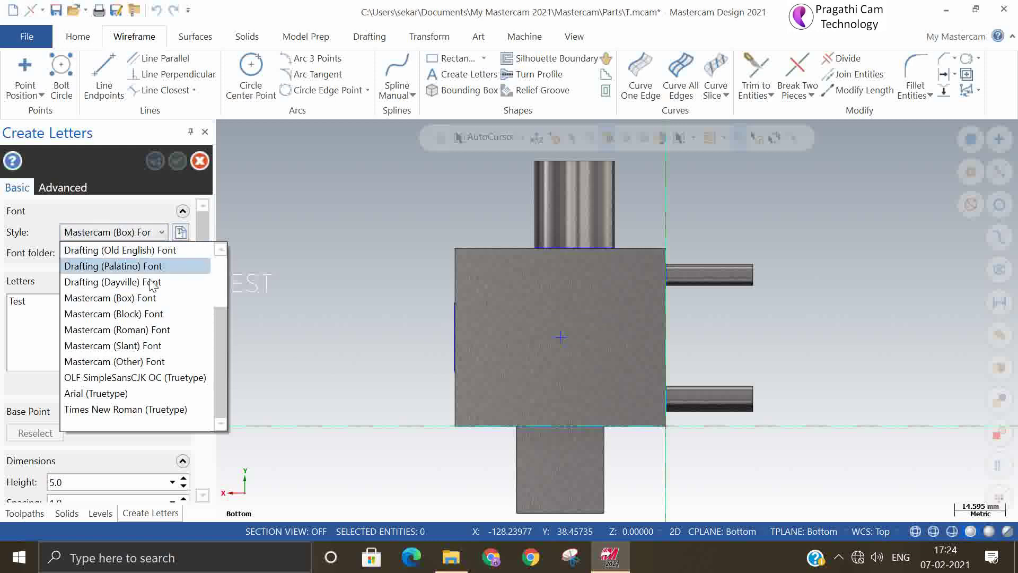
left_click(146, 315)
left_click(513, 338)
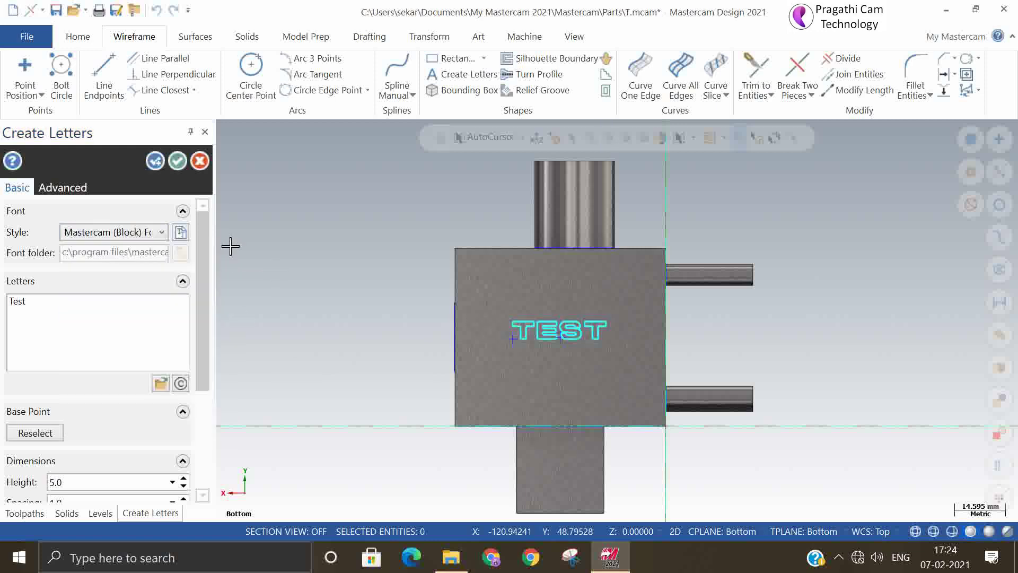
left_click(177, 162)
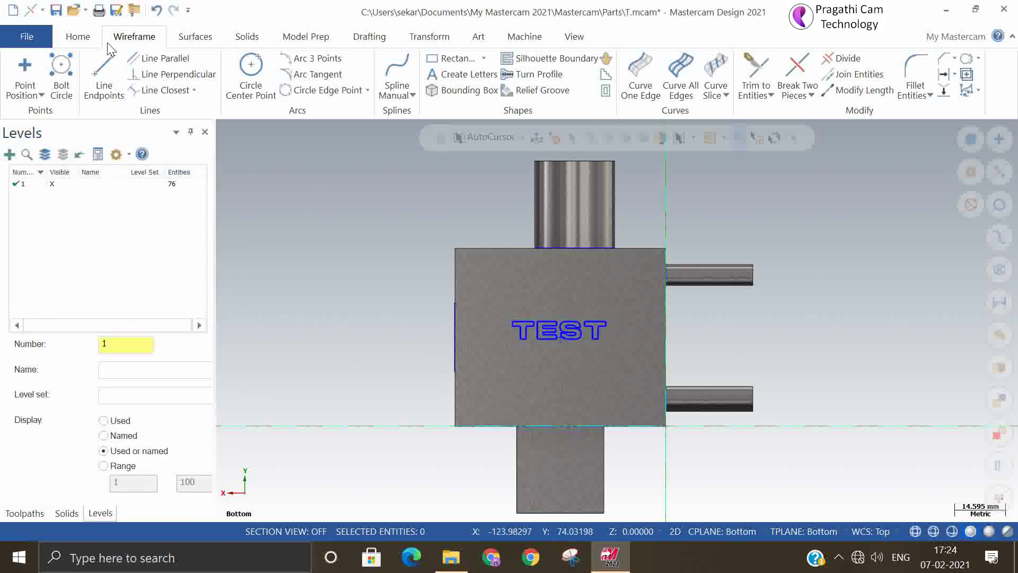
left_click(236, 36)
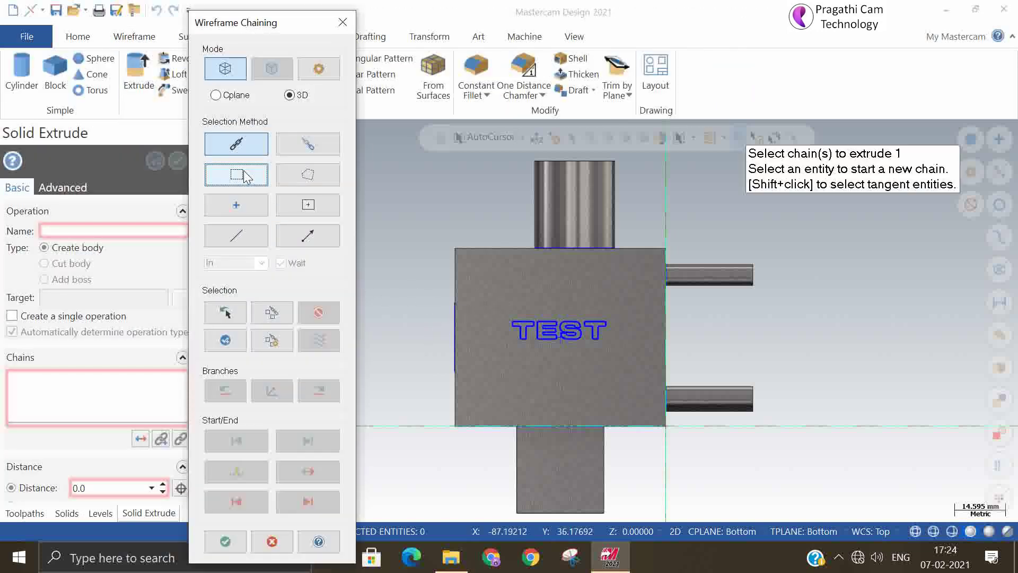
left_click(245, 173)
left_click_drag(509, 301, 636, 366)
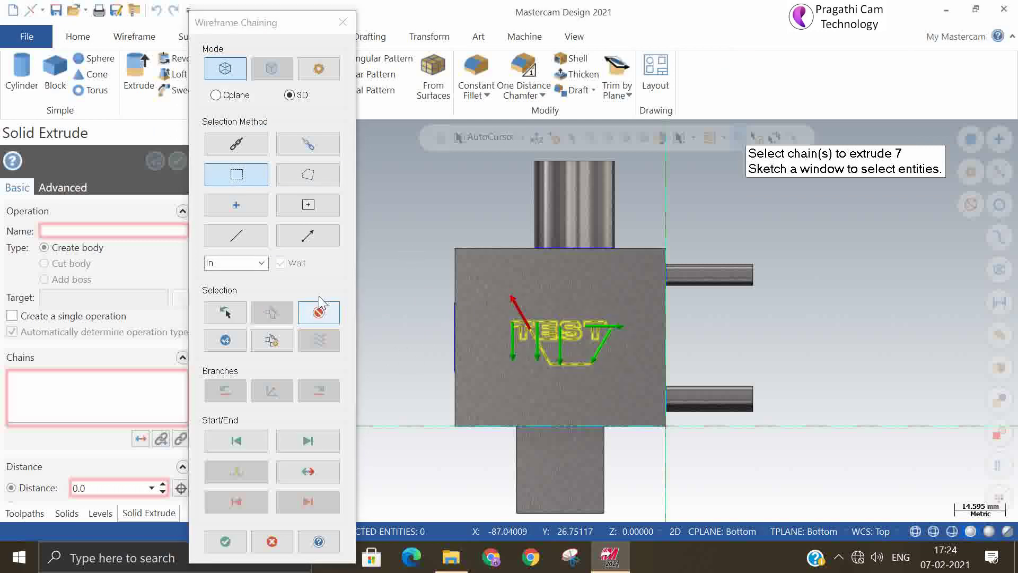
left_click(225, 542)
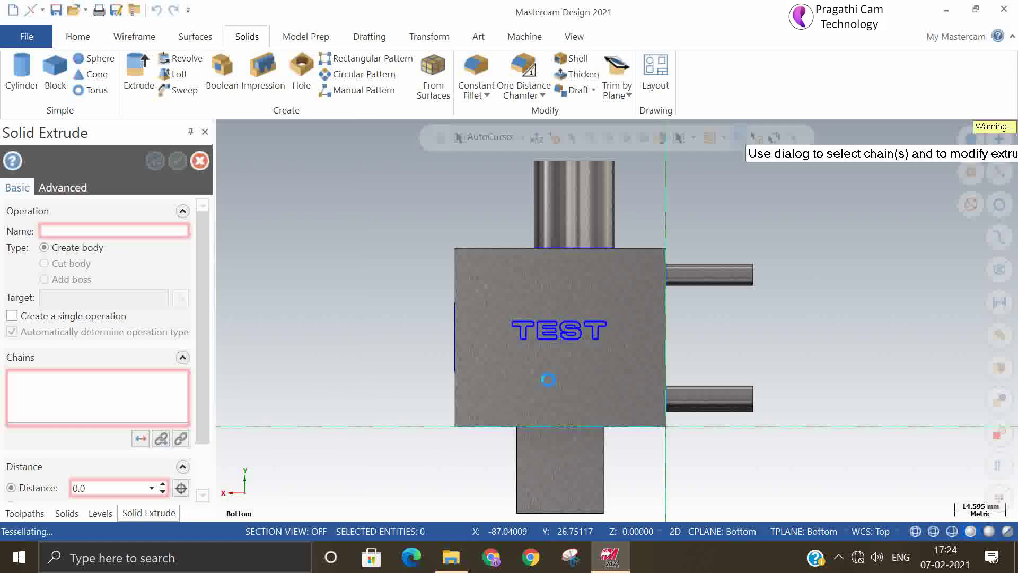
middle_click_drag(629, 384, 569, 422)
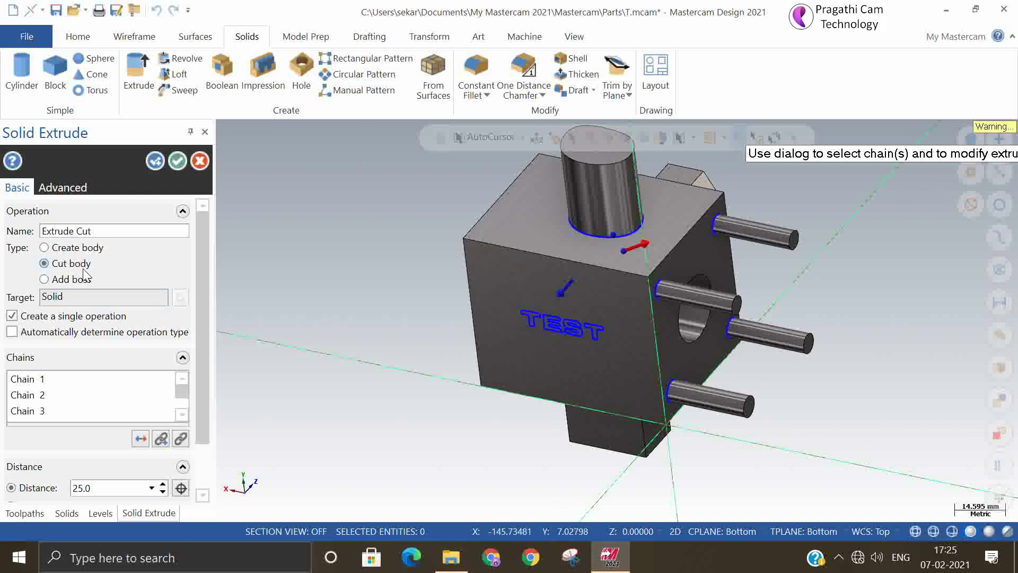
left_click(45, 279)
scroll(418, 382, "down", 2)
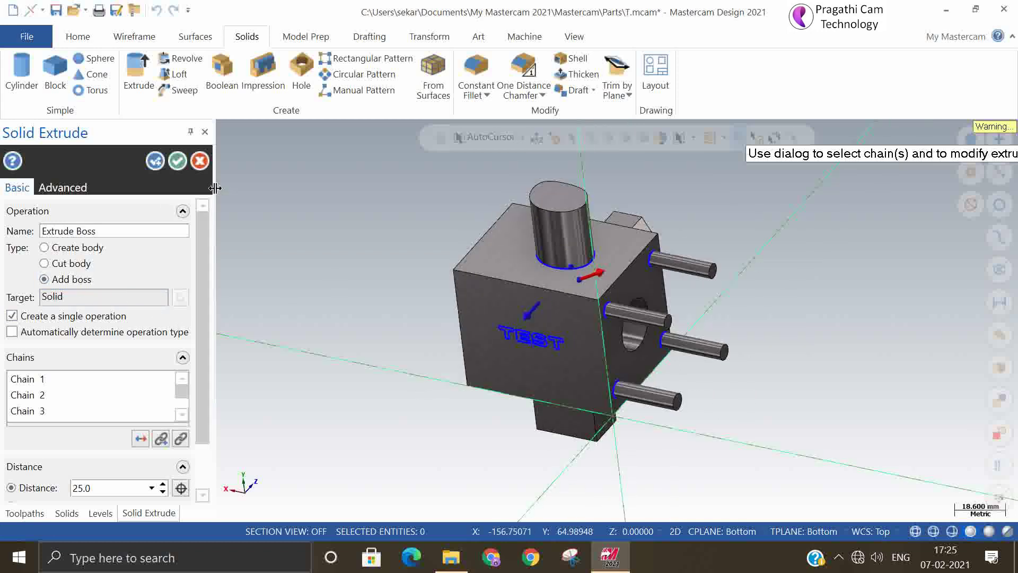
left_click(205, 162)
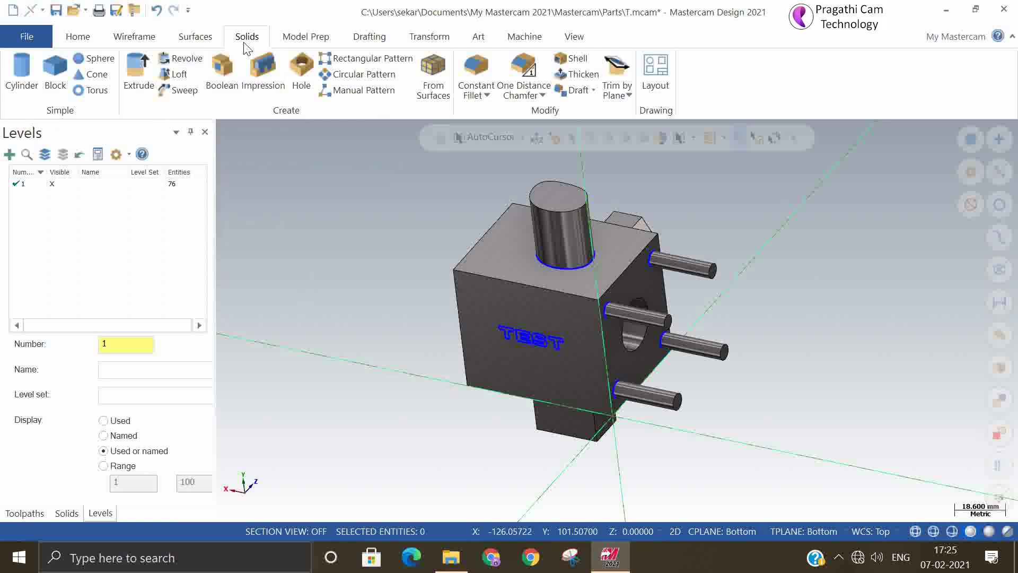
- Extrude the four TEST letter outlines 2.5 mm outward from the block's bottom face as an Add boss operation
left_click(139, 72)
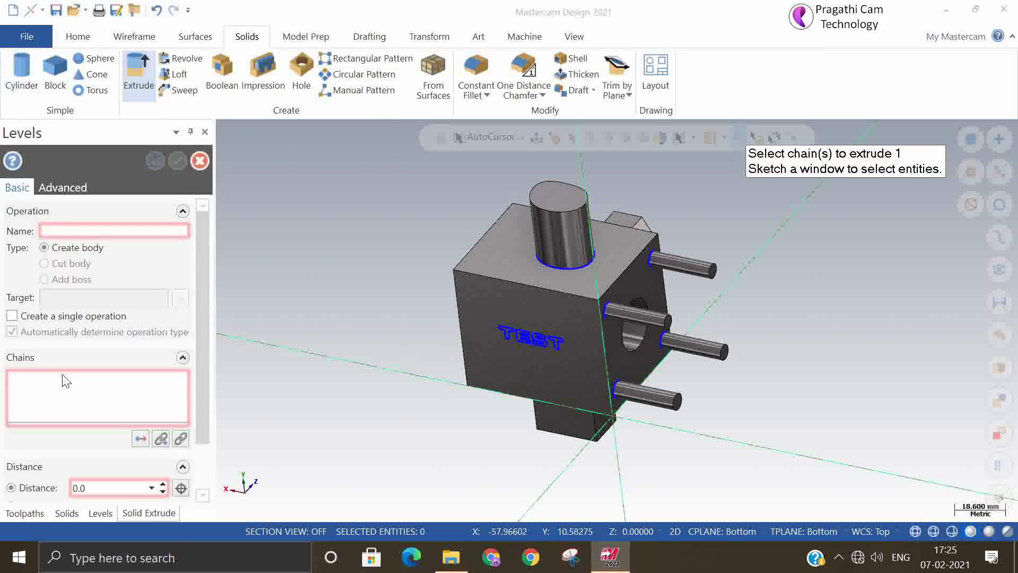
left_click(244, 151)
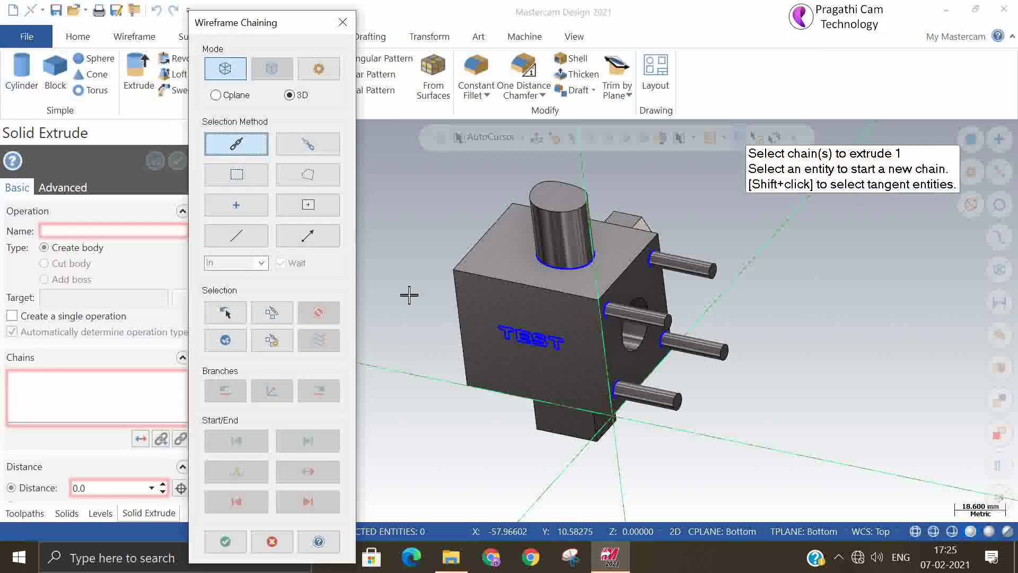
scroll(524, 341, "up", 3)
left_click(456, 309)
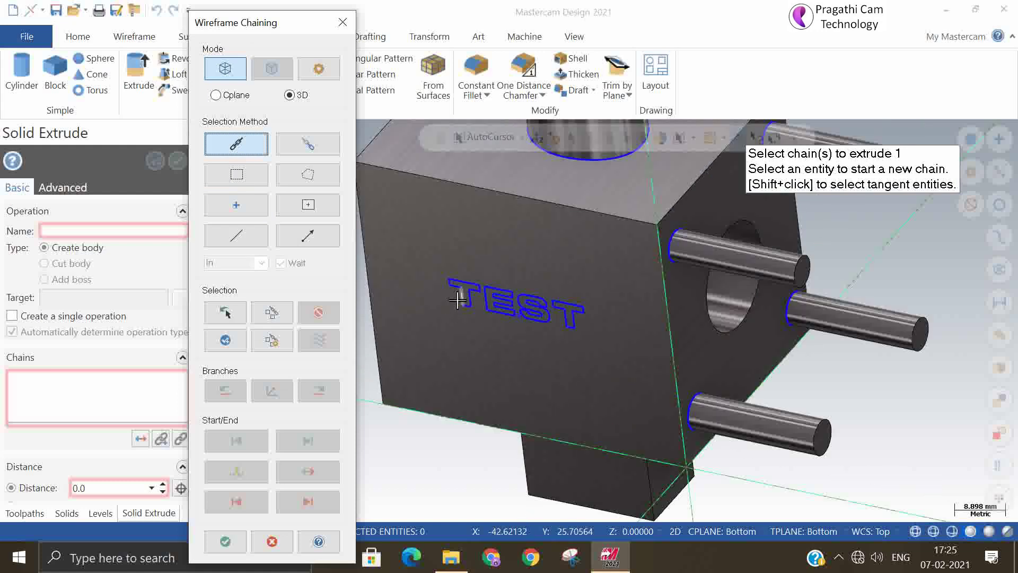
left_click(508, 318)
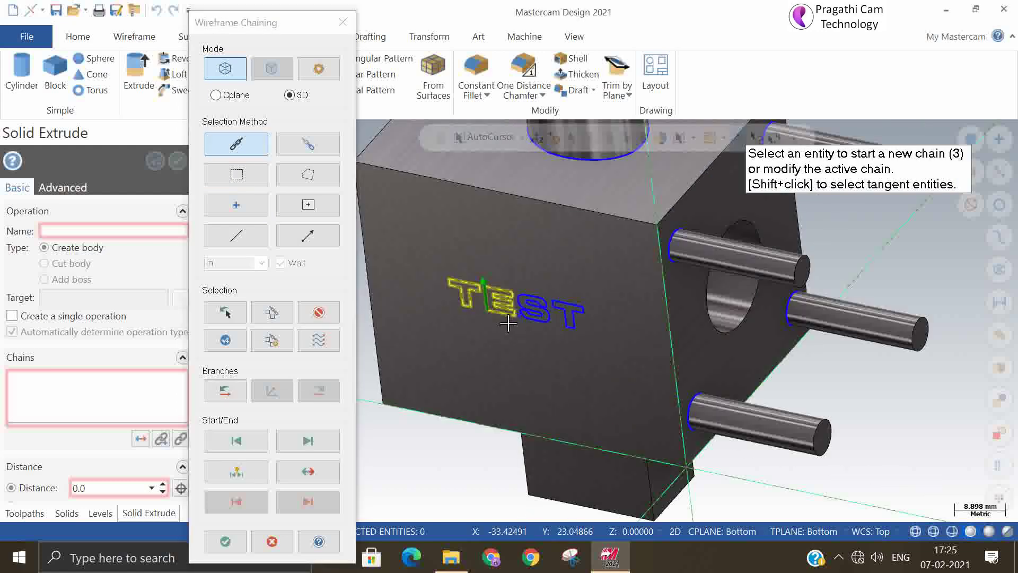
left_click(532, 320)
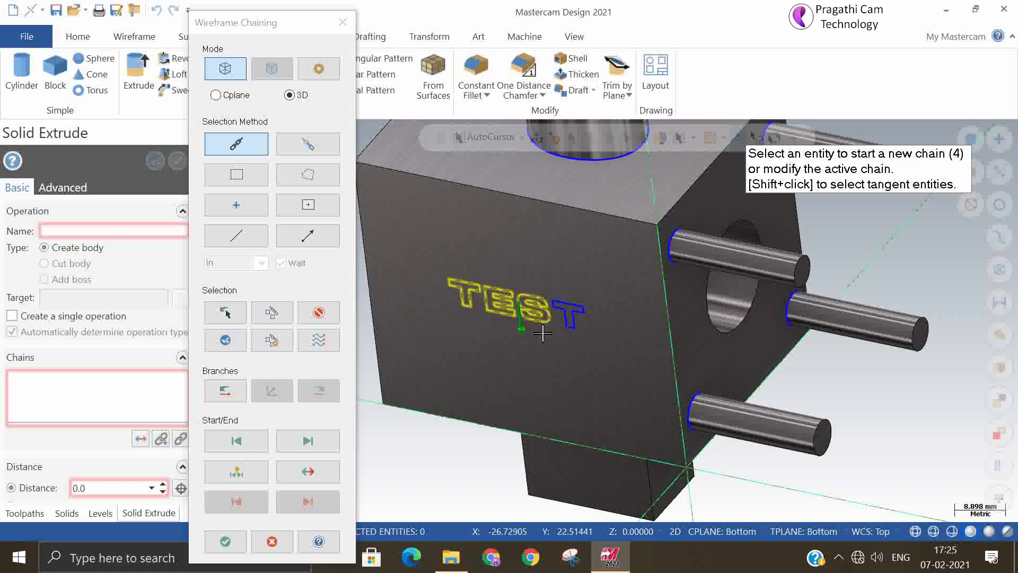
left_click(563, 318)
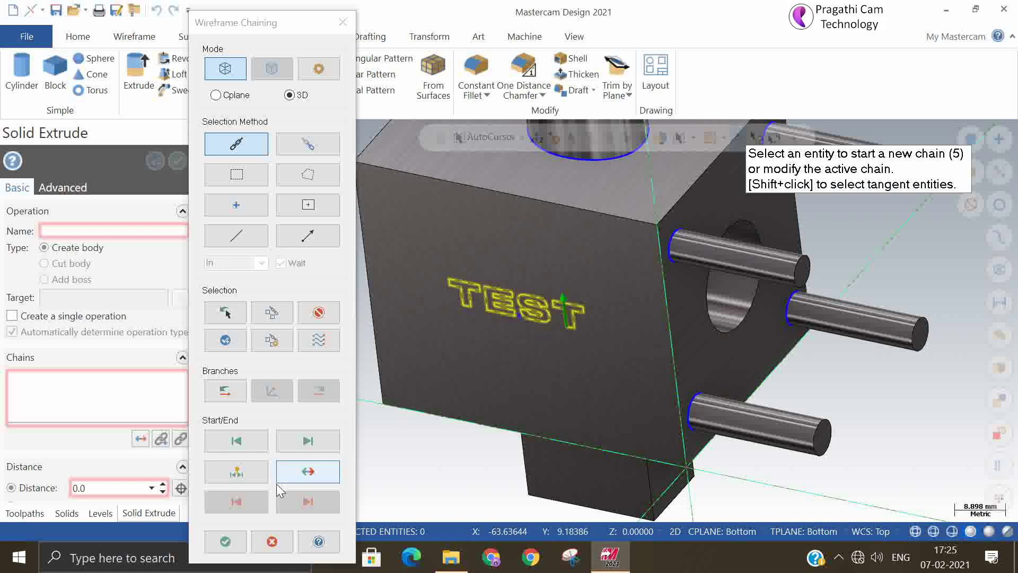
left_click(224, 541)
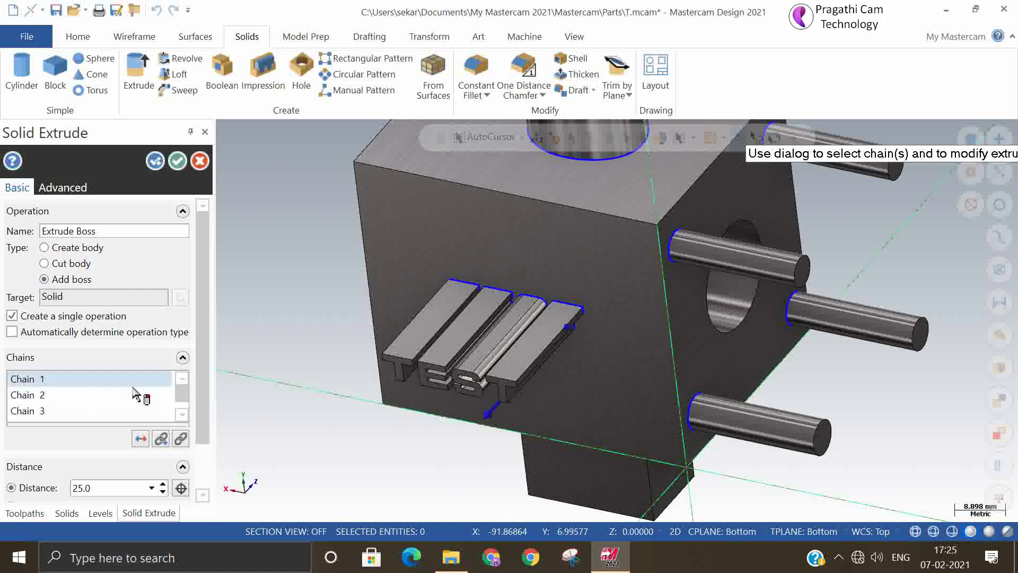
left_click(106, 490)
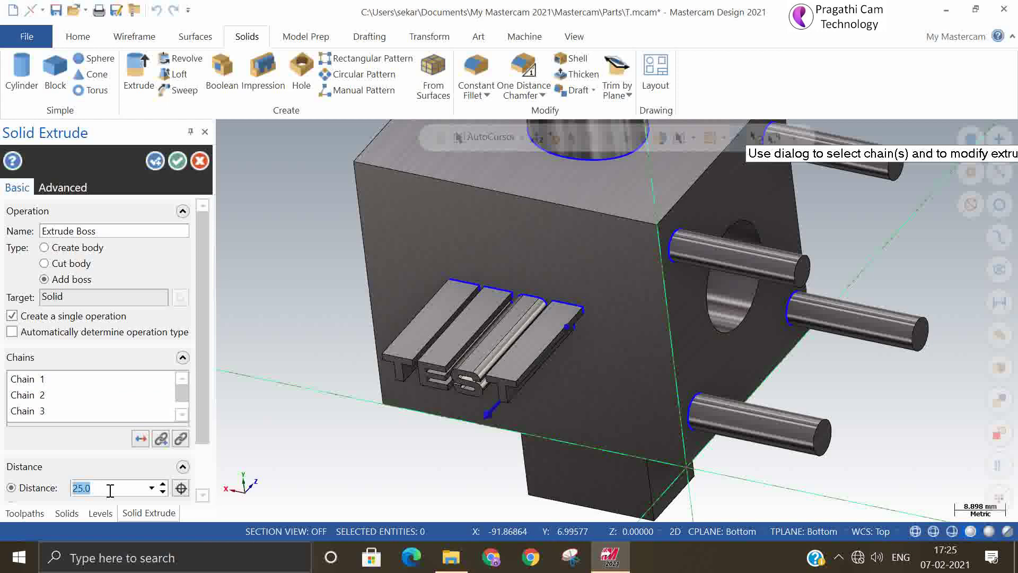
type("2.5")
key("Return")
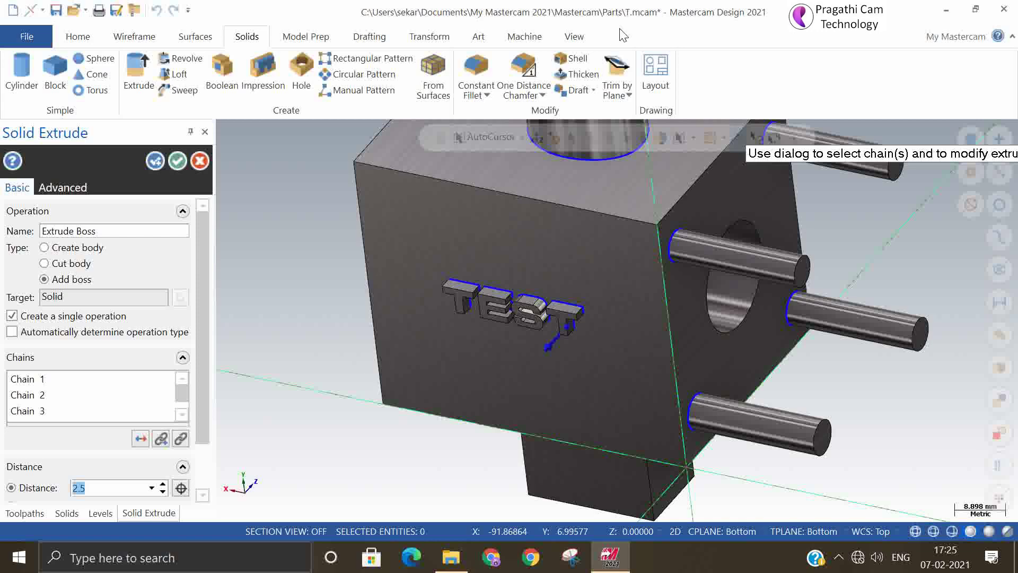
left_click(177, 160)
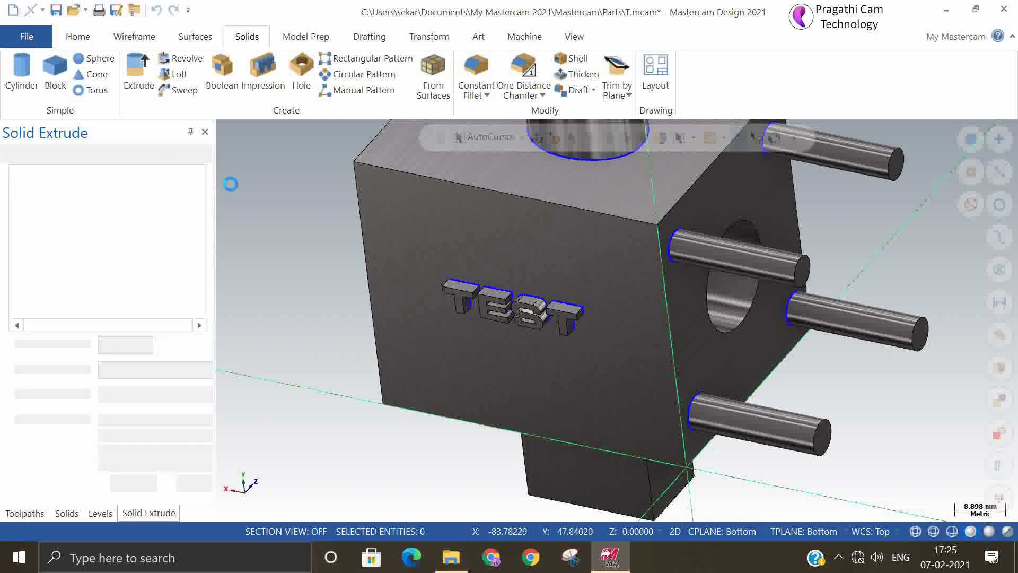
- Return to the Isometric view and set the construction plane to Top
right_click(260, 185)
left_click(307, 326)
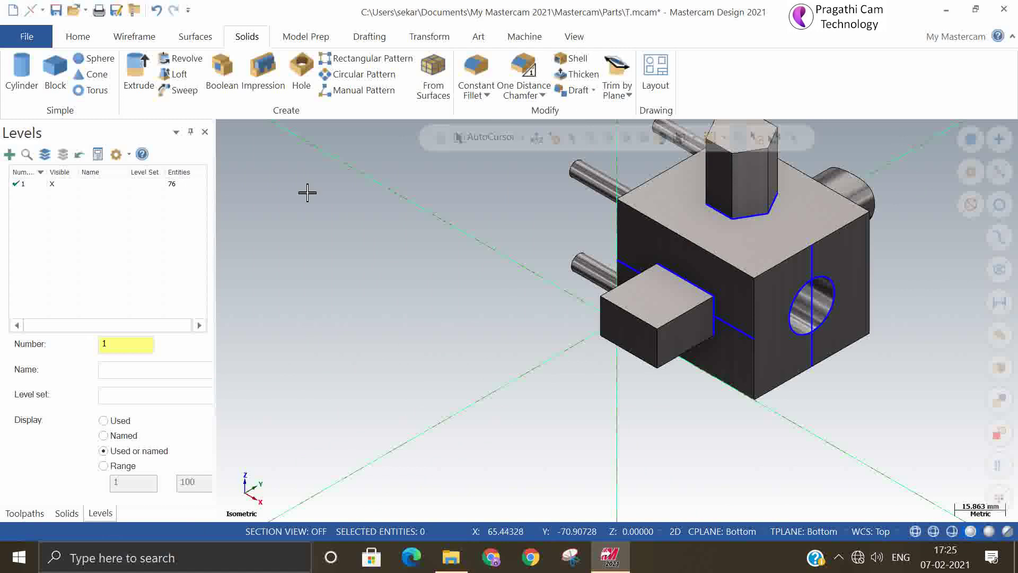
right_click(433, 244)
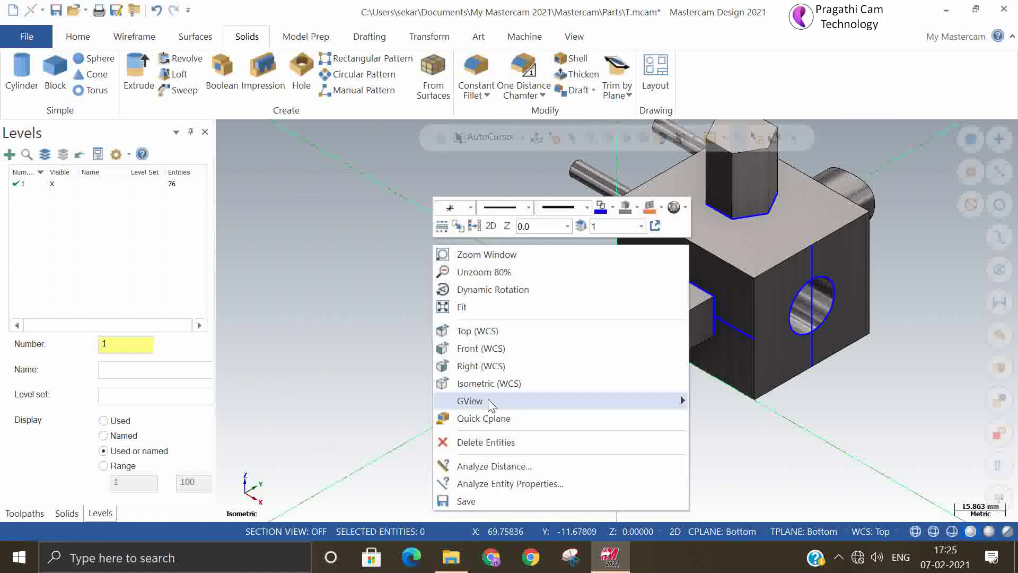
left_click(483, 383)
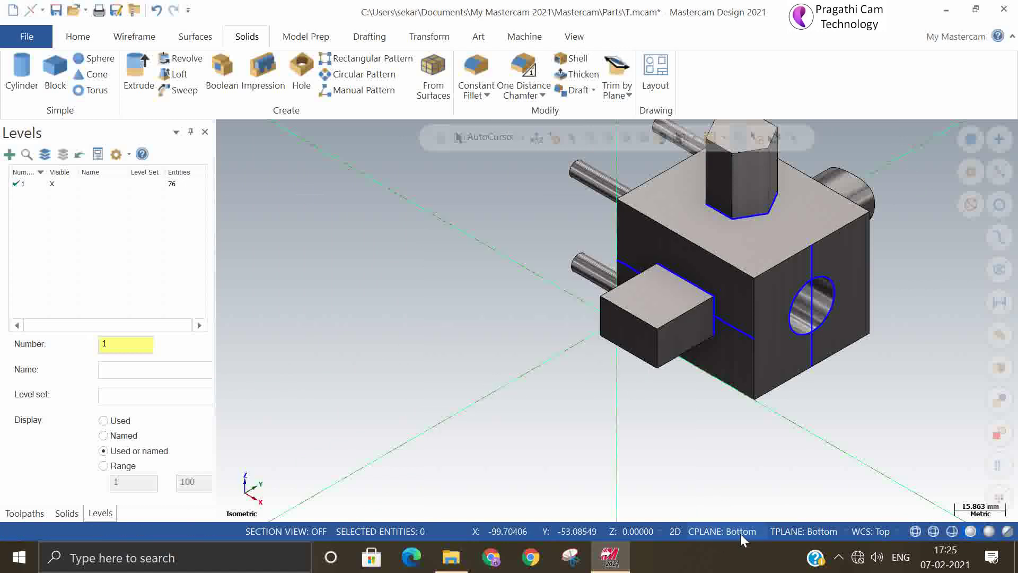
left_click(791, 532)
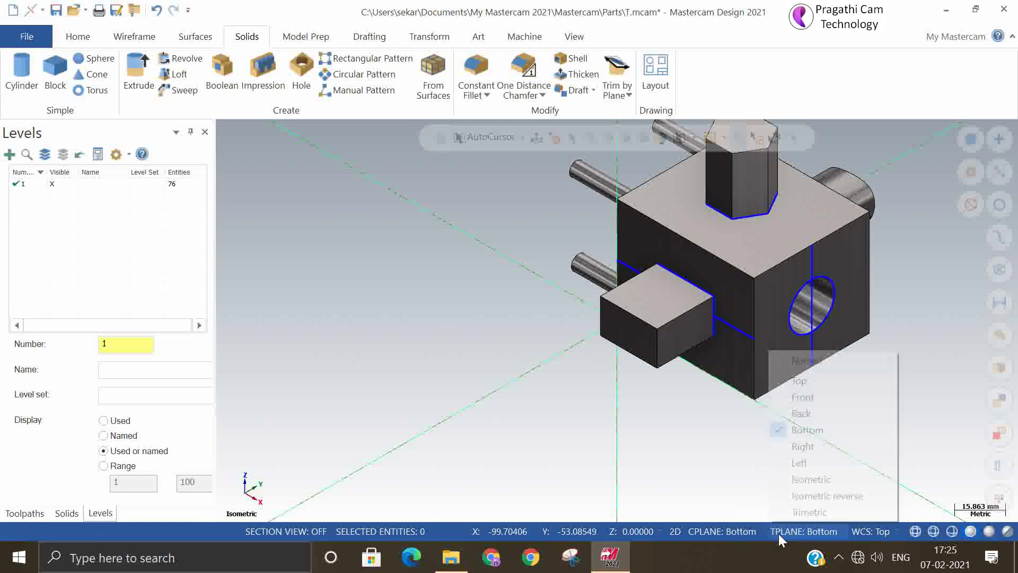
left_click(702, 533)
left_click(709, 380)
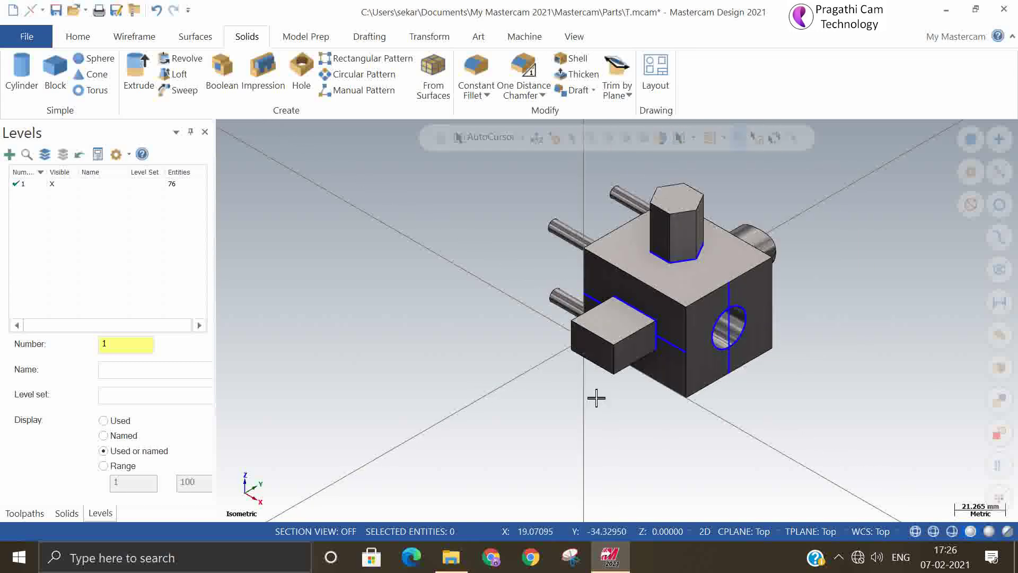
- Orbit the block to inspect its features from another angle and restore the Isometric view
middle_click_drag(595, 398, 622, 398)
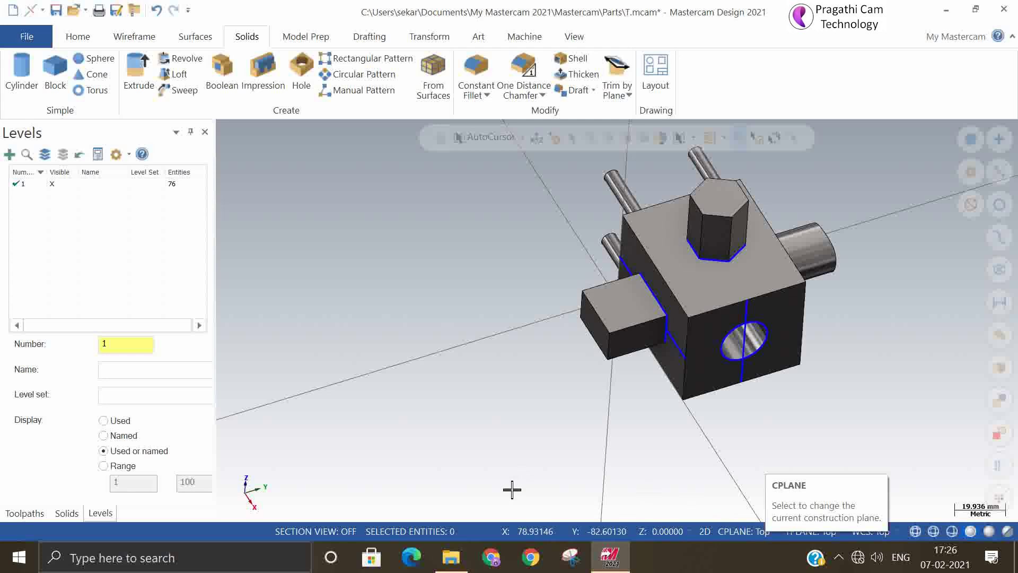
right_click(382, 253)
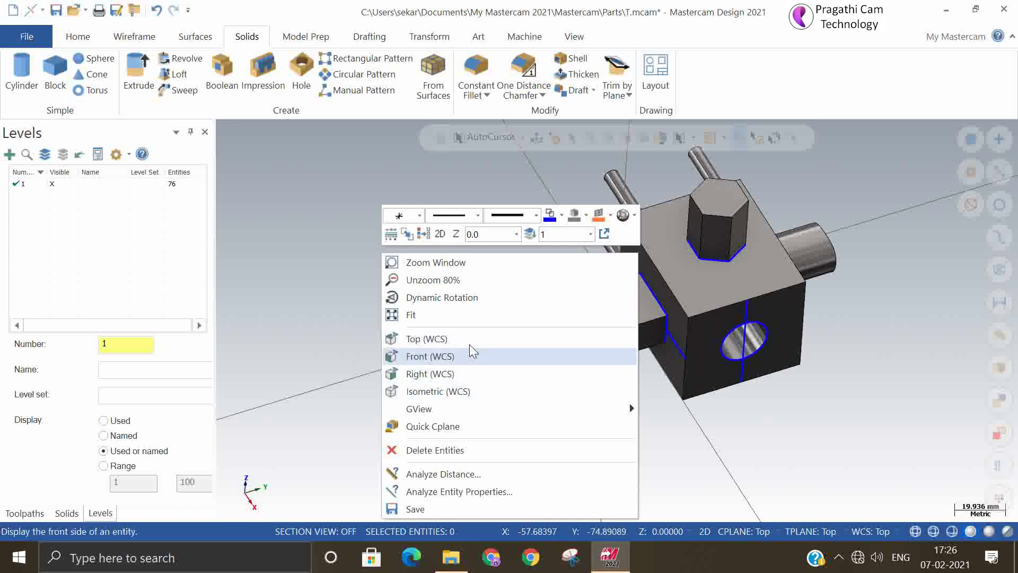
left_click(309, 270)
right_click(312, 271)
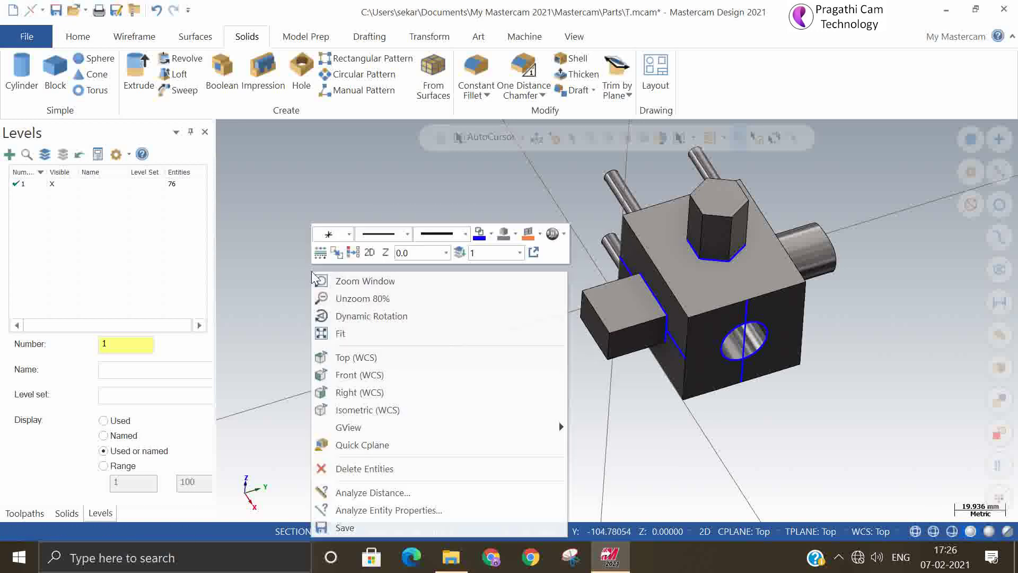
left_click(366, 410)
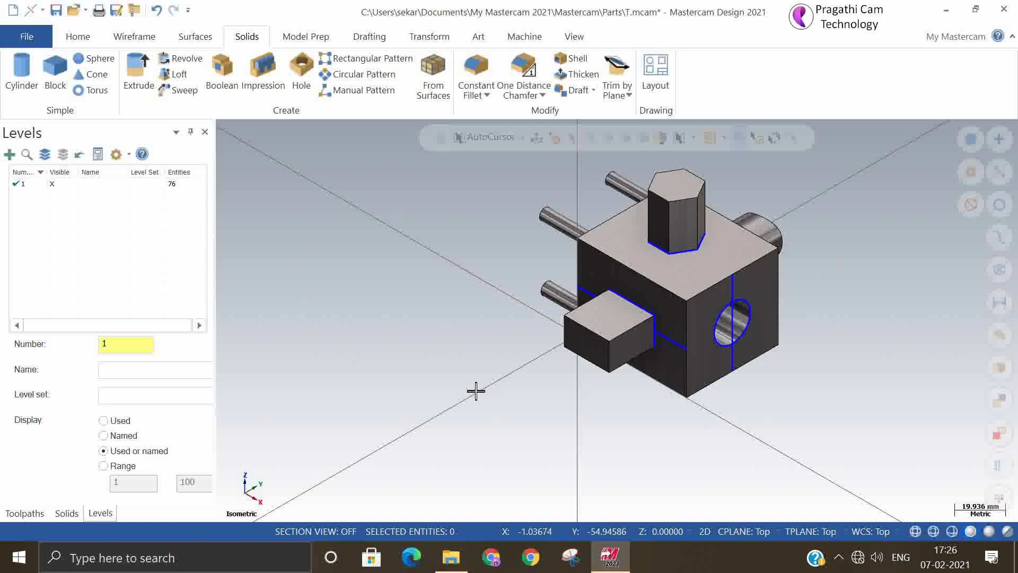